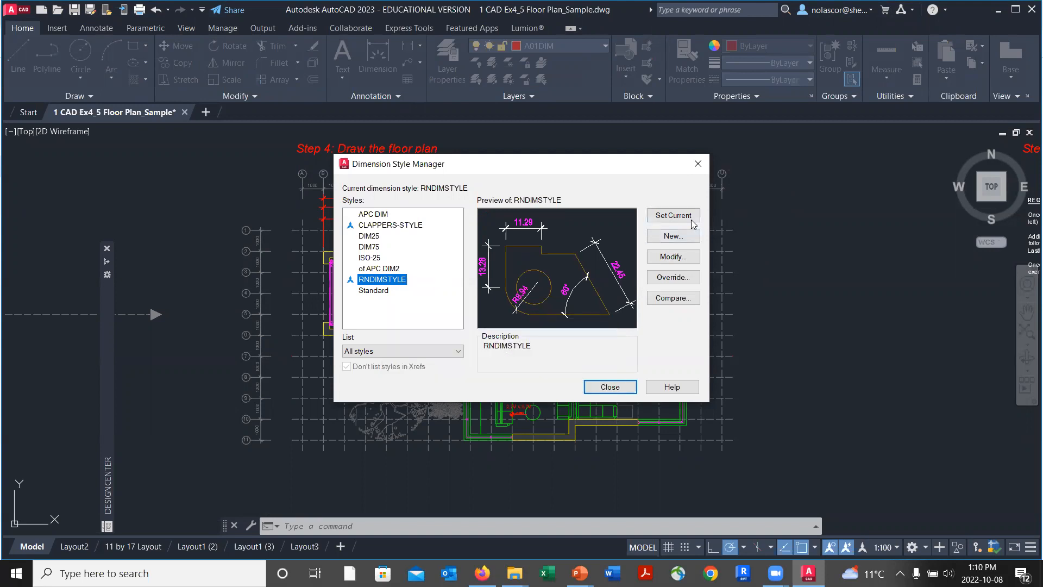
Review the line, arrow and fit settings of the RNDIMSTYLE dimension style and accept them.
{"action": "left_click", "coordinate": [682, 260]}
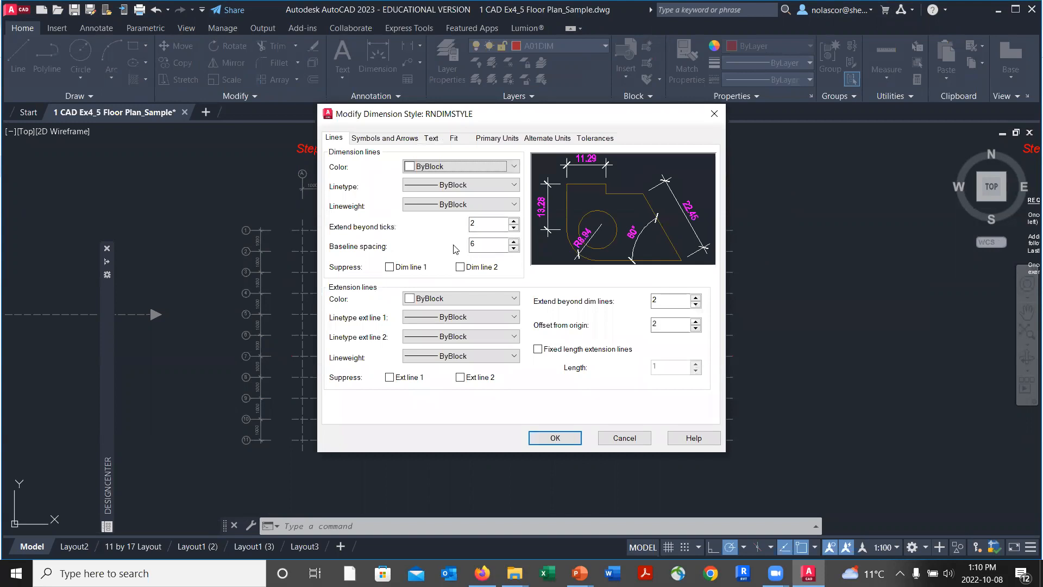
{"action": "left_click", "coordinate": [375, 139]}
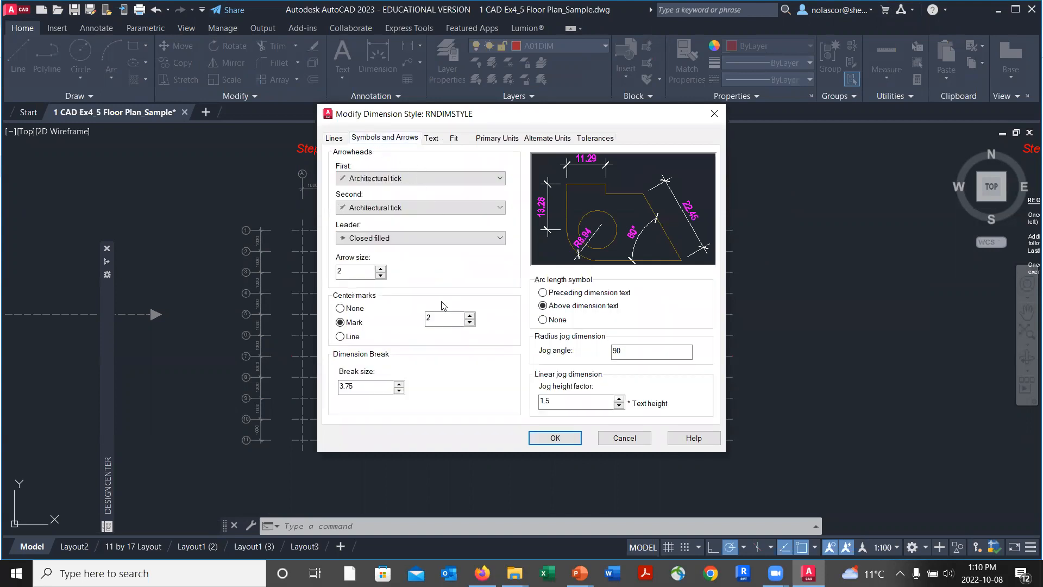
{"action": "left_click", "coordinate": [334, 140]}
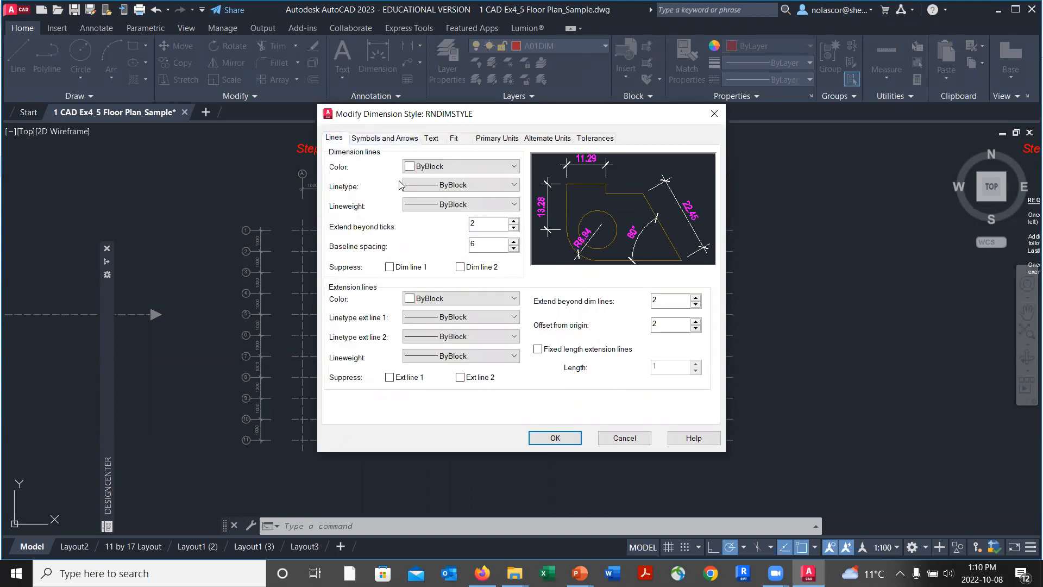
{"action": "left_click", "coordinate": [454, 140]}
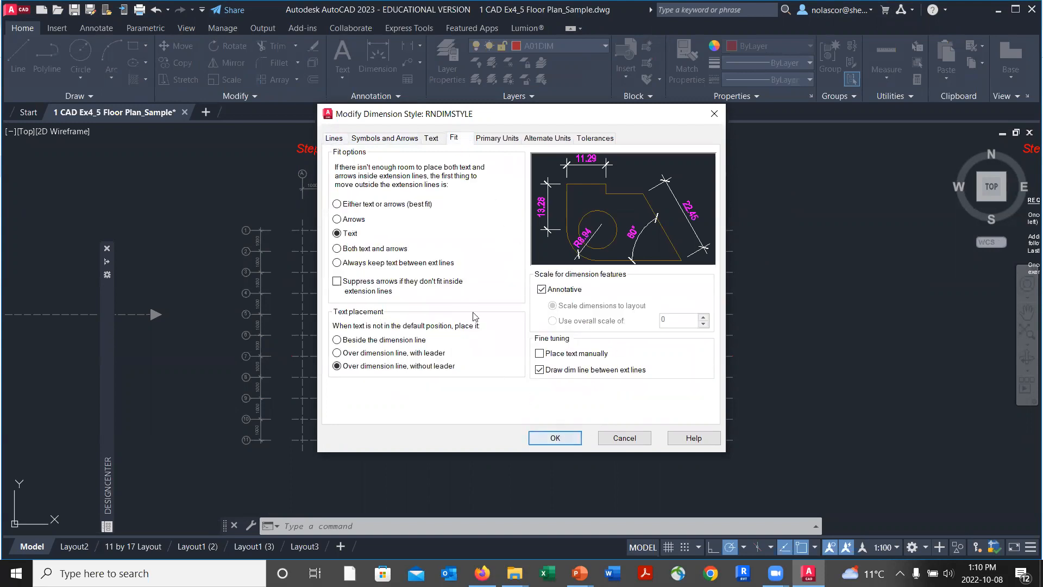
{"action": "left_click", "coordinate": [555, 438]}
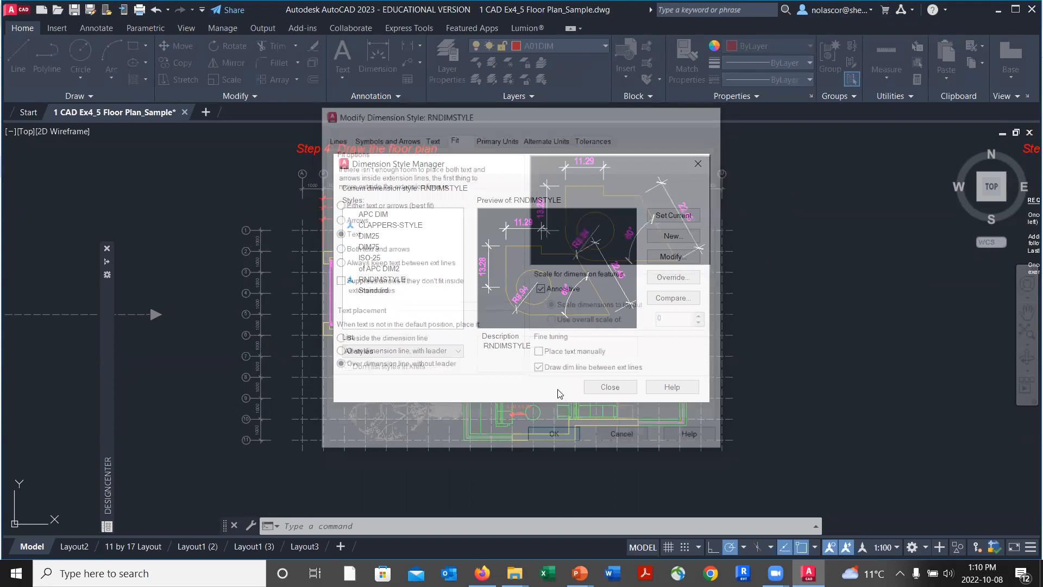
Make RNDIMSTYLE the current dimension style and close the style manager.
{"action": "left_click", "coordinate": [384, 279]}
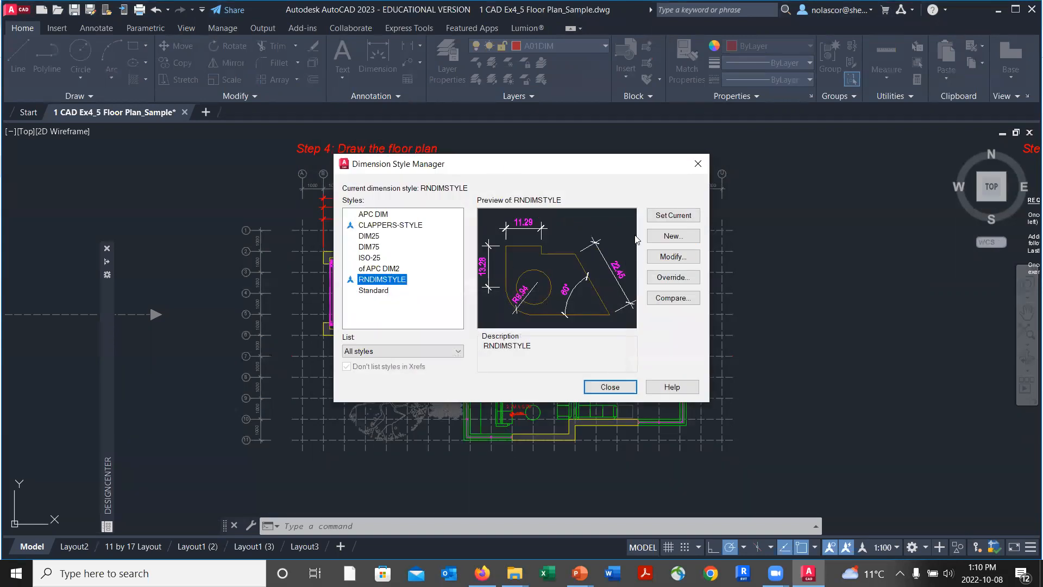
{"action": "left_click", "coordinate": [674, 217]}
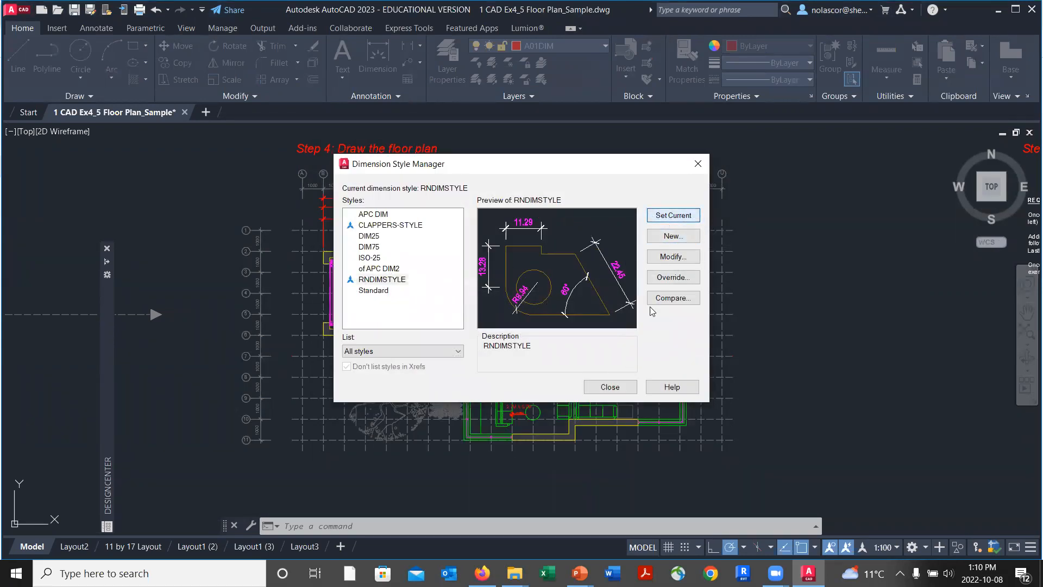
{"action": "left_click", "coordinate": [610, 387]}
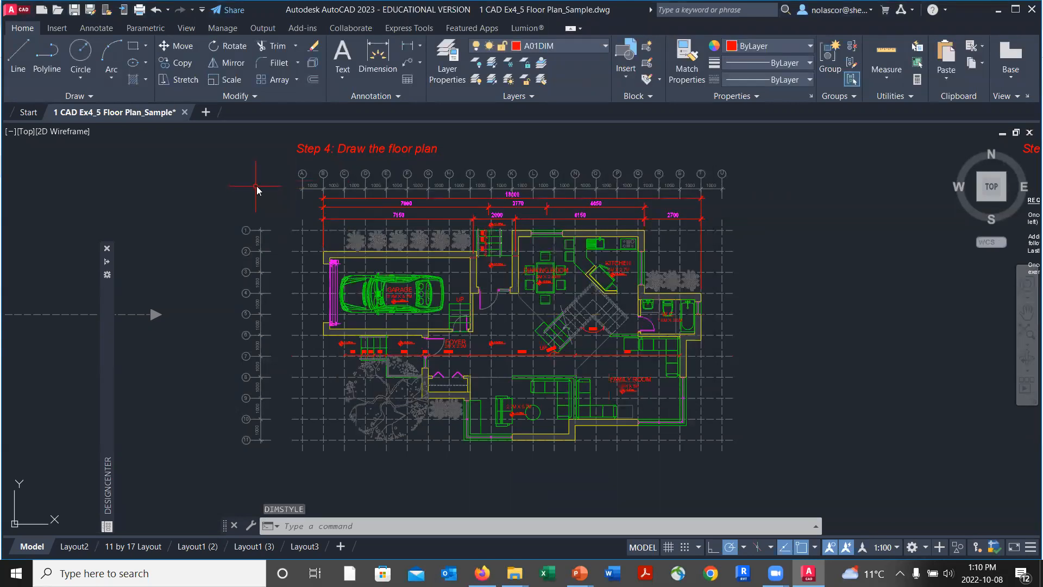
Start the DIM command and examine where the innermost exterior dimensions meet the garage and entrance walls.
{"action": "type", "text": "DIM"}
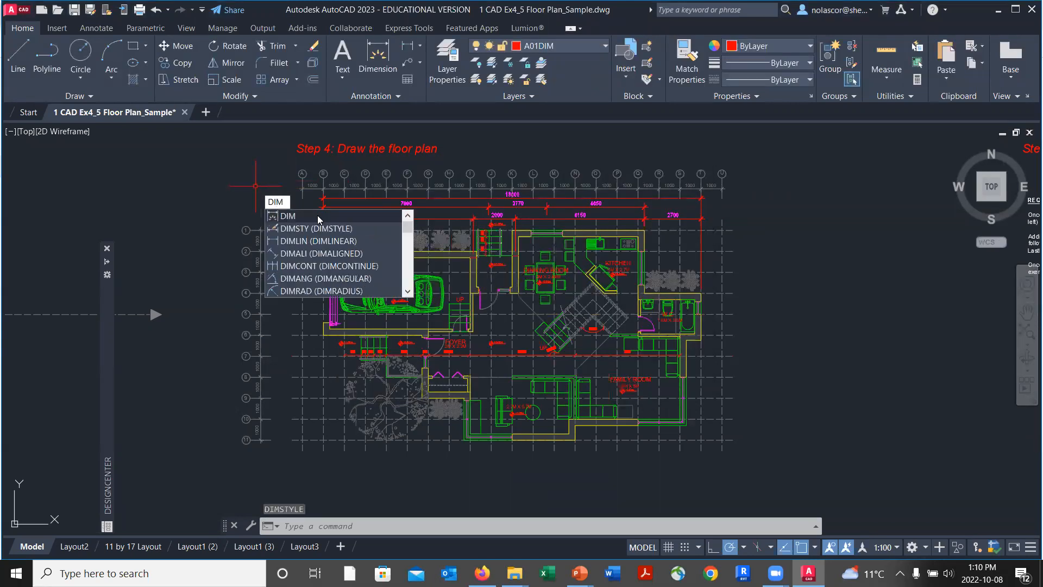
{"action": "left_click", "coordinate": [318, 216]}
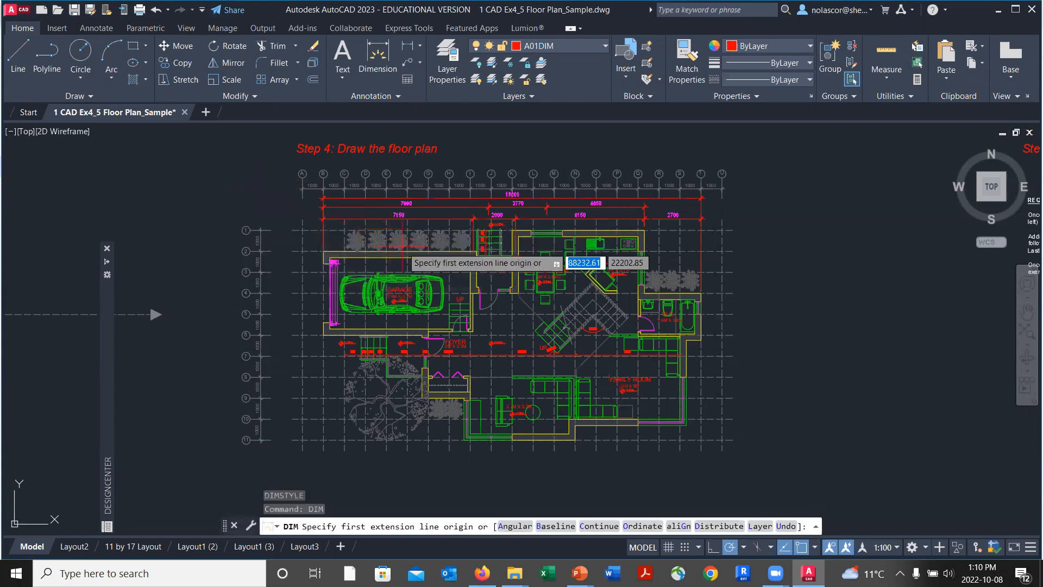
{"action": "scroll", "coordinate": [478, 223], "scroll_direction": "up", "scroll_amount": 2}
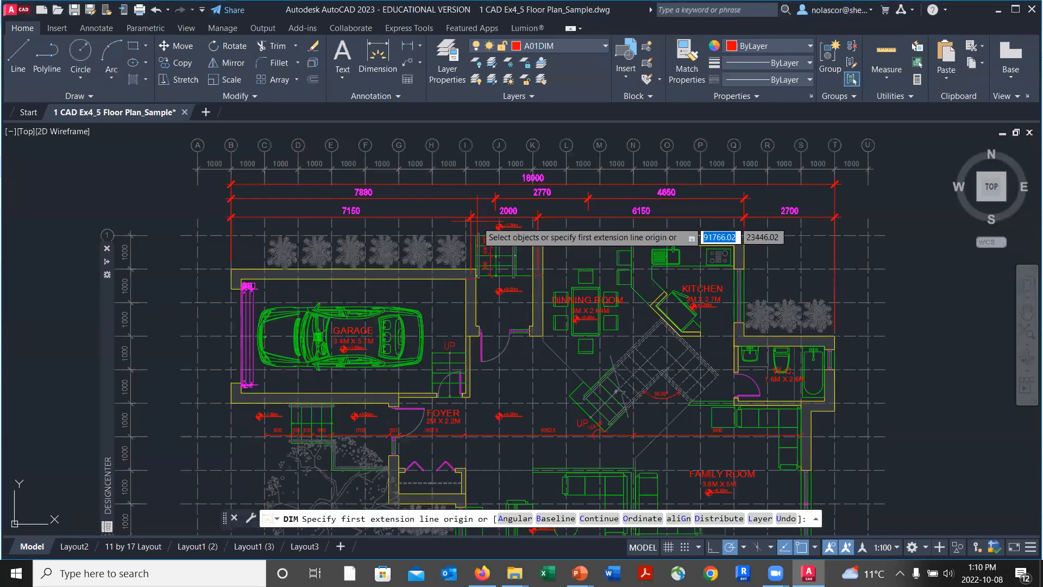
{"action": "scroll", "coordinate": [477, 223], "scroll_direction": "up", "scroll_amount": 2}
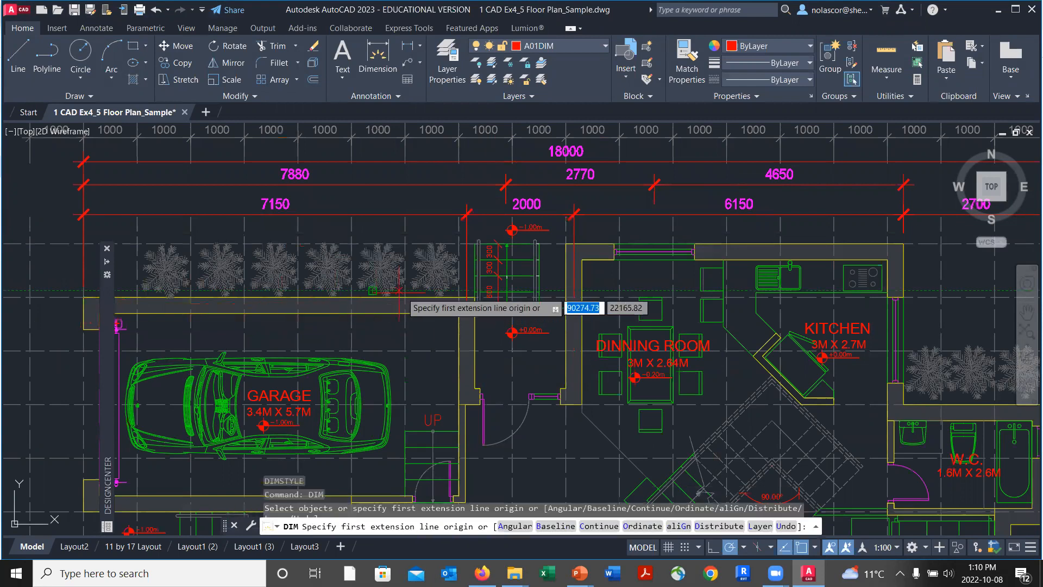
{"action": "key", "text": "Return"}
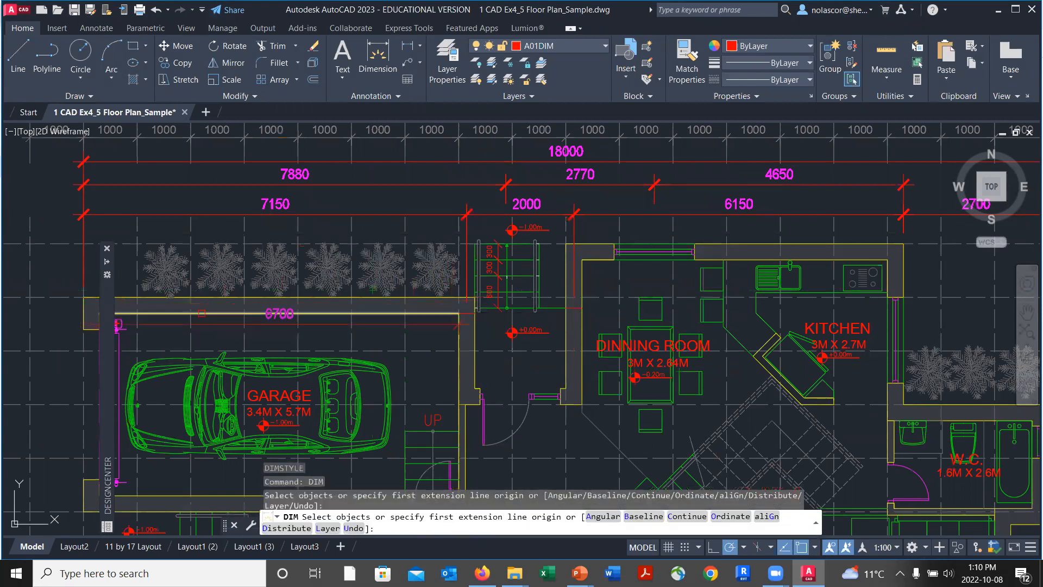
{"action": "key", "text": "Escape"}
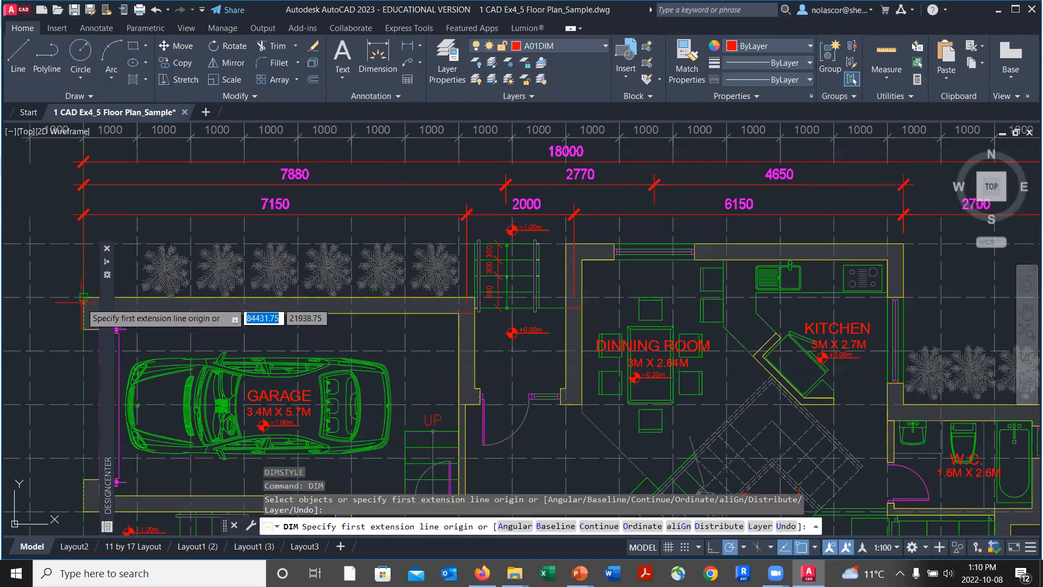
{"action": "scroll", "coordinate": [469, 310], "scroll_direction": "up", "scroll_amount": 2}
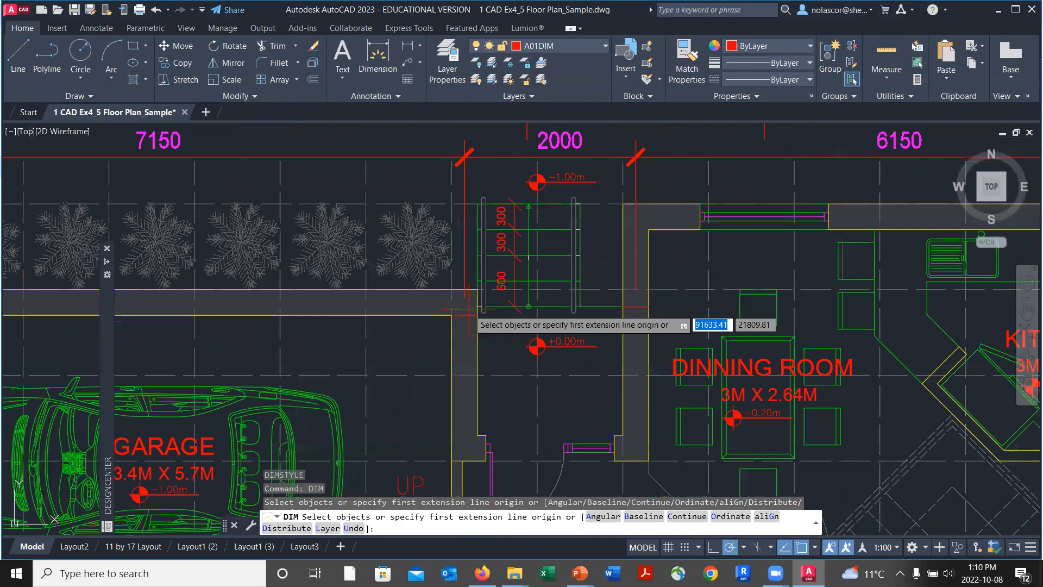
{"action": "scroll", "coordinate": [469, 310], "scroll_direction": "up", "scroll_amount": 2}
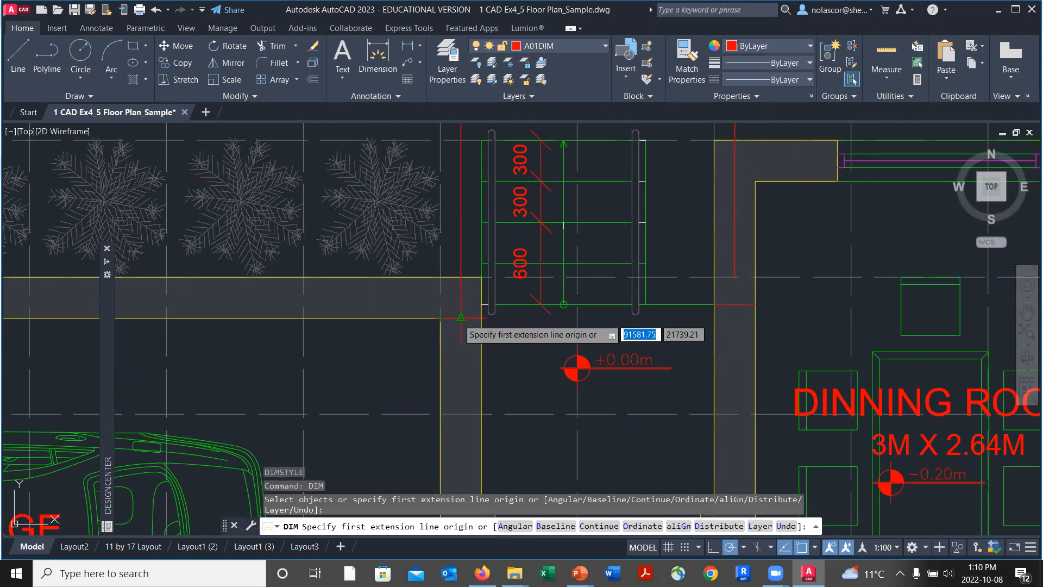
{"action": "scroll", "coordinate": [453, 324], "scroll_direction": "down", "scroll_amount": 3}
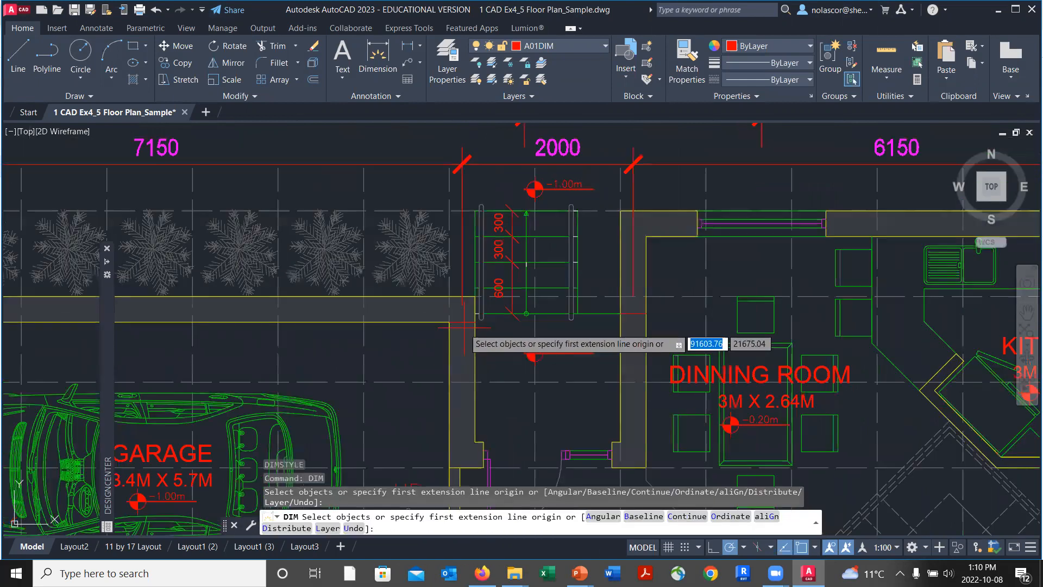
{"action": "scroll", "coordinate": [463, 324], "scroll_direction": "down", "scroll_amount": 2}
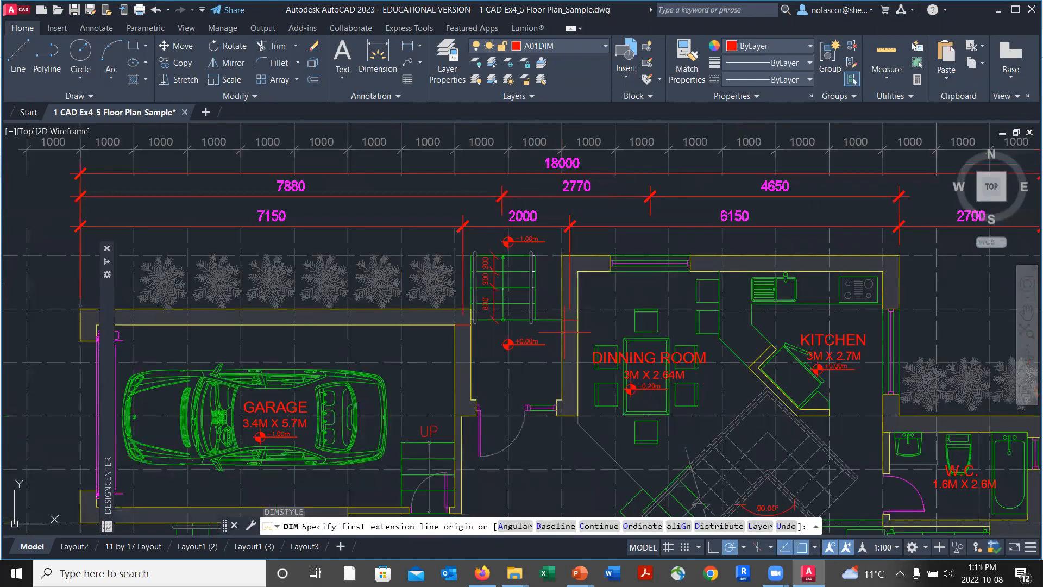
{"action": "scroll", "coordinate": [565, 331], "scroll_direction": "up", "scroll_amount": 2}
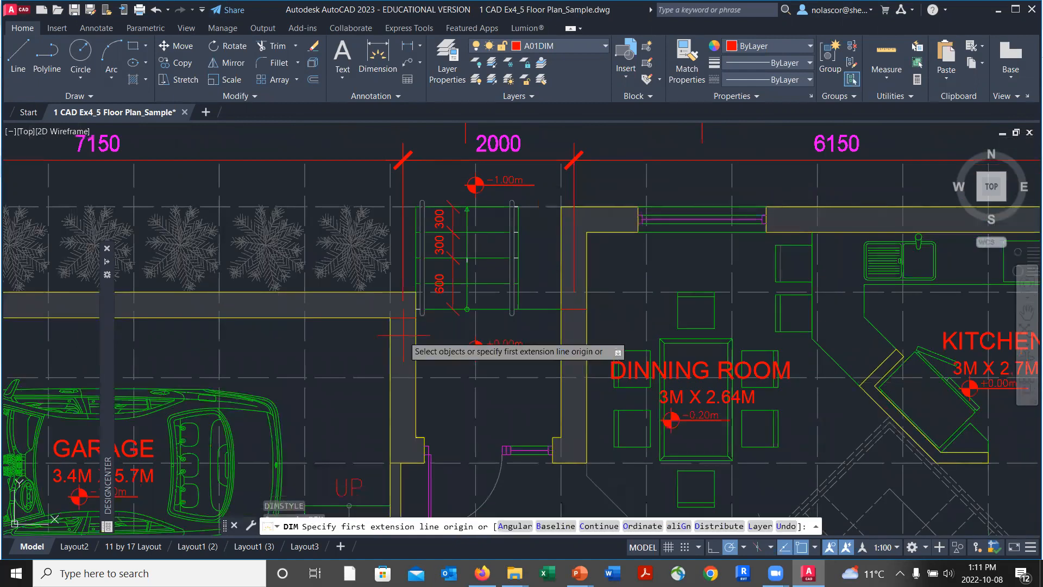
{"action": "scroll", "coordinate": [618, 349], "scroll_direction": "down", "scroll_amount": 2}
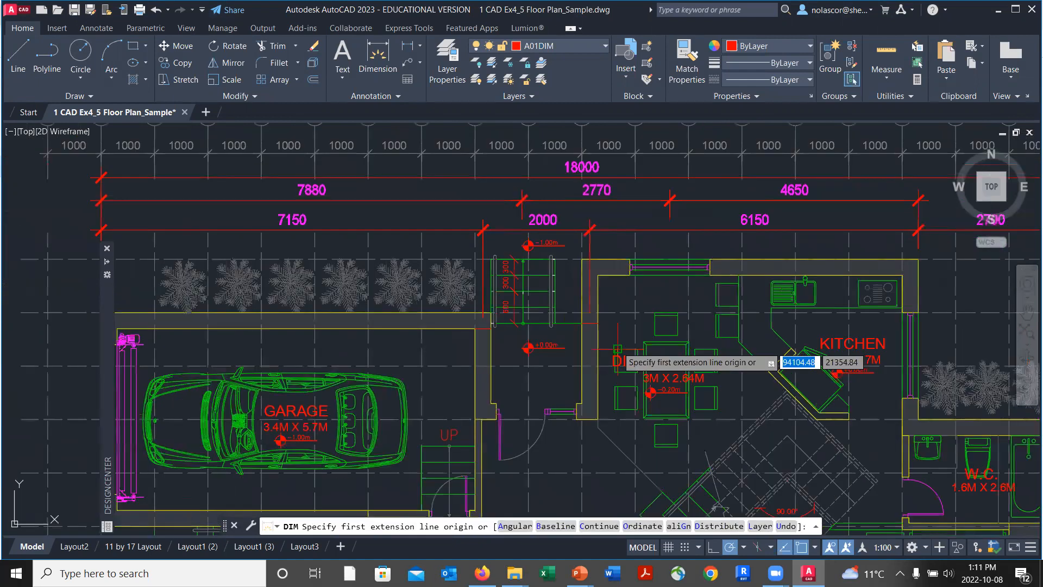
Examine the exterior dimension reference points at the outer corners of the kitchen and W.C.
{"action": "middle_click_drag", "start_coordinate": [927, 300], "coordinate": [732, 301]}
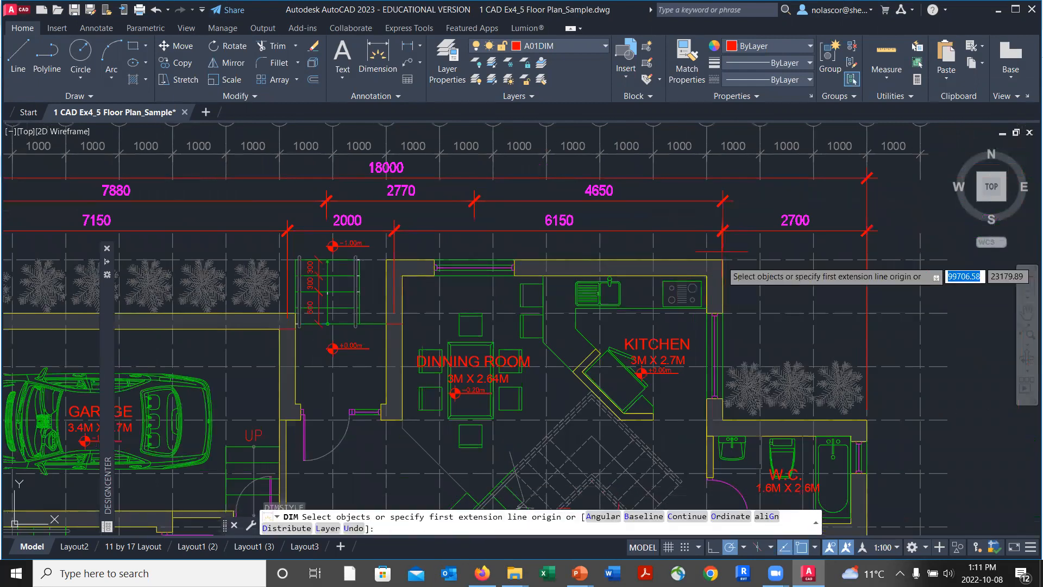
{"action": "key", "text": "Return"}
{"action": "key", "text": "Escape"}
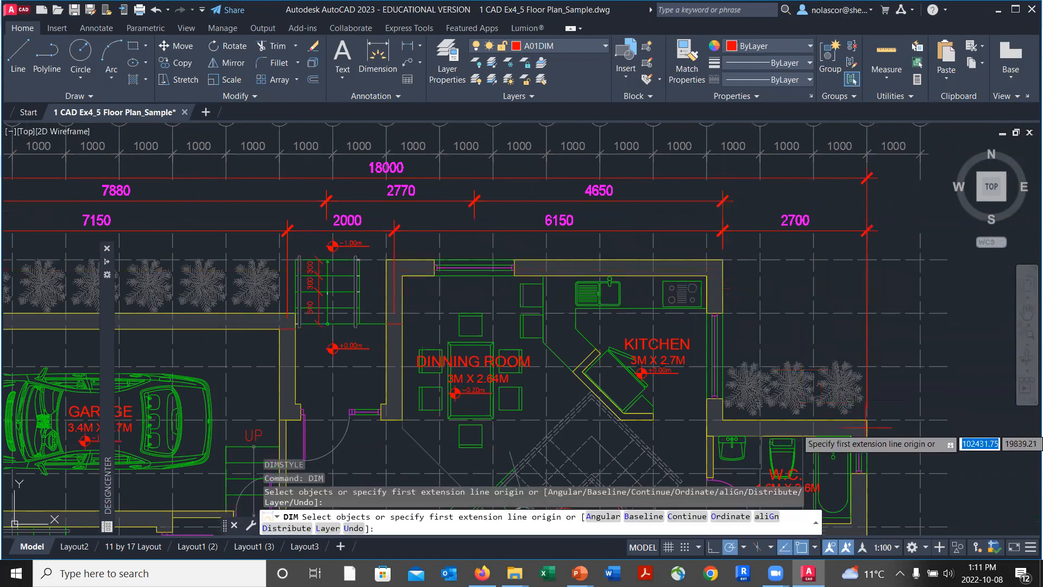
{"action": "key", "text": "Return"}
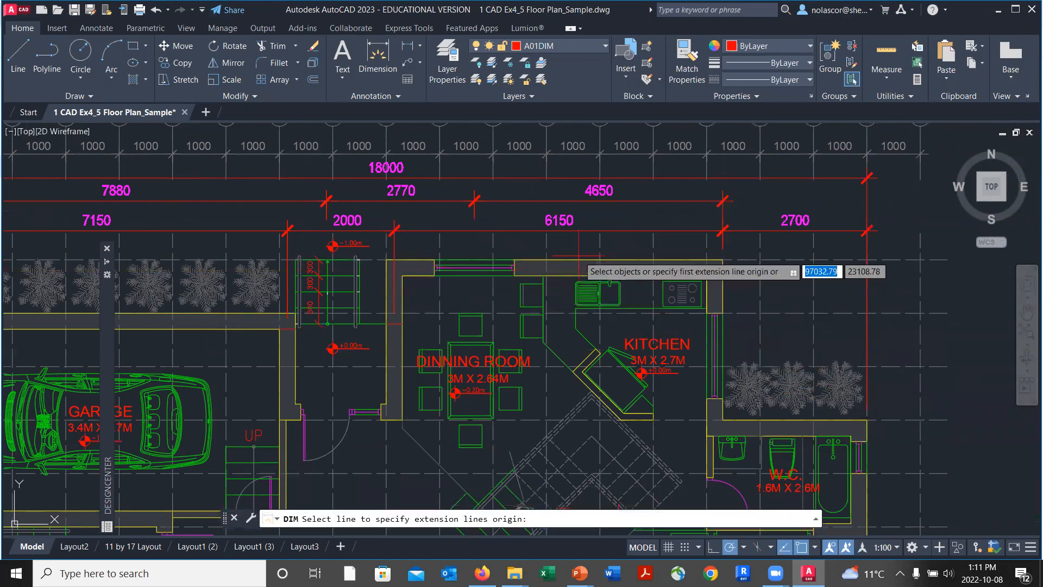
{"action": "key", "text": "Escape"}
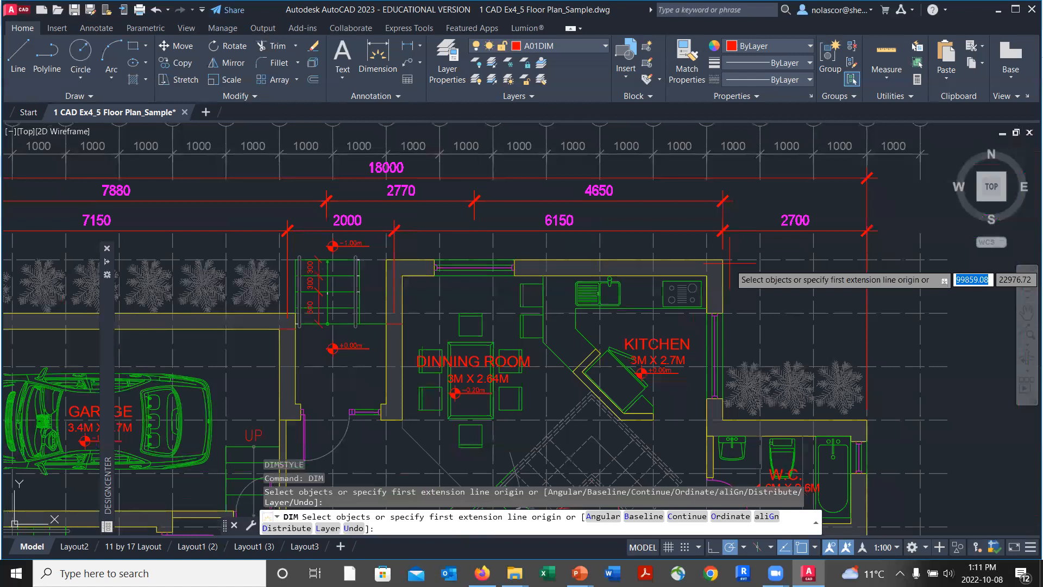
{"action": "key", "text": "Return"}
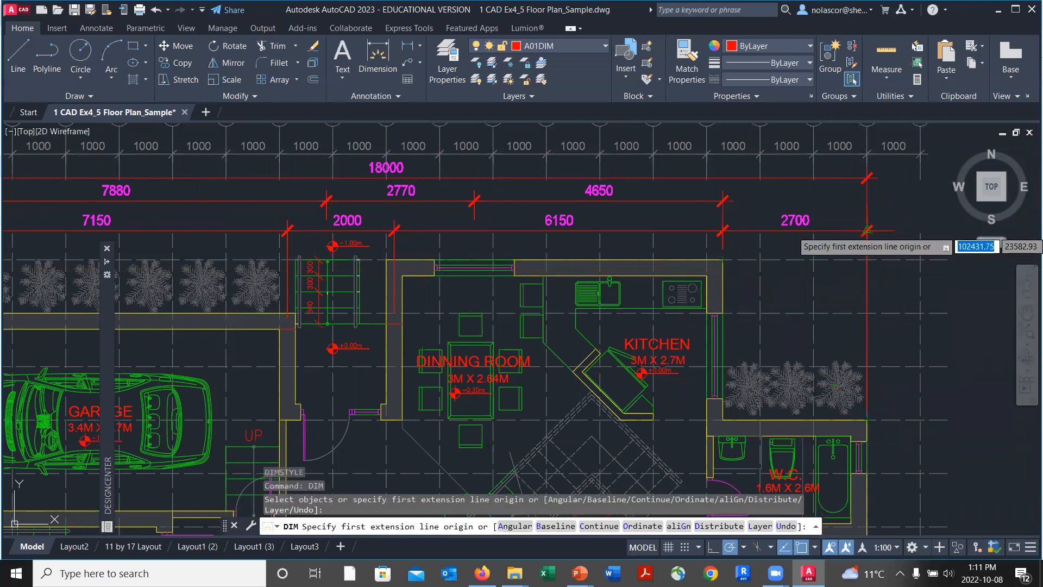
Examine how the middle row of exterior dimensions relates to the garage corner, entrance door and dining room window, then end the DIM command.
{"action": "scroll", "coordinate": [752, 275], "scroll_direction": "down", "scroll_amount": 2}
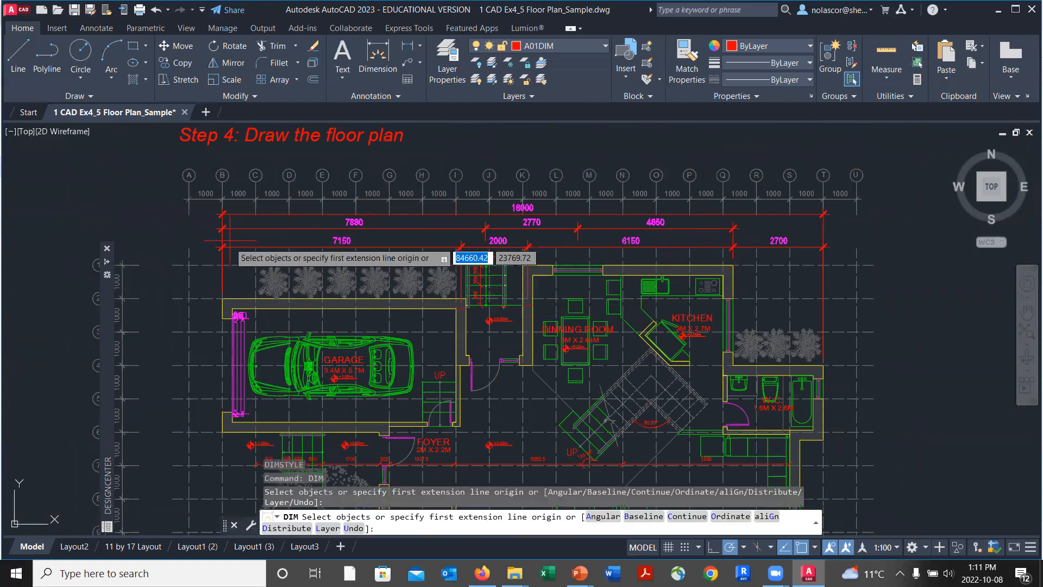
{"action": "scroll", "coordinate": [223, 299], "scroll_direction": "up", "scroll_amount": 2}
{"action": "scroll", "coordinate": [223, 299], "scroll_direction": "up", "scroll_amount": 2}
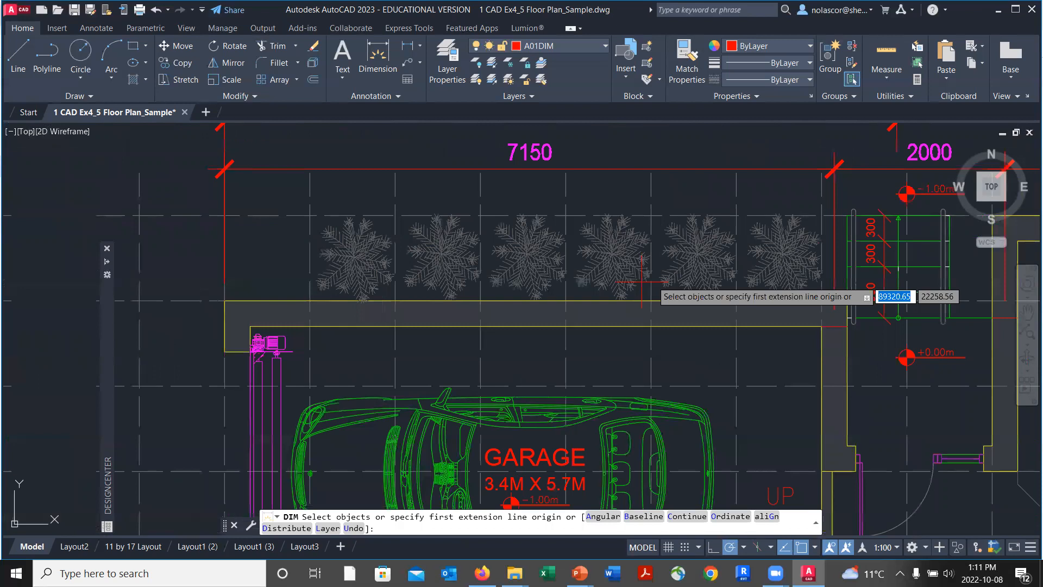
{"action": "scroll", "coordinate": [761, 269], "scroll_direction": "down", "scroll_amount": 2}
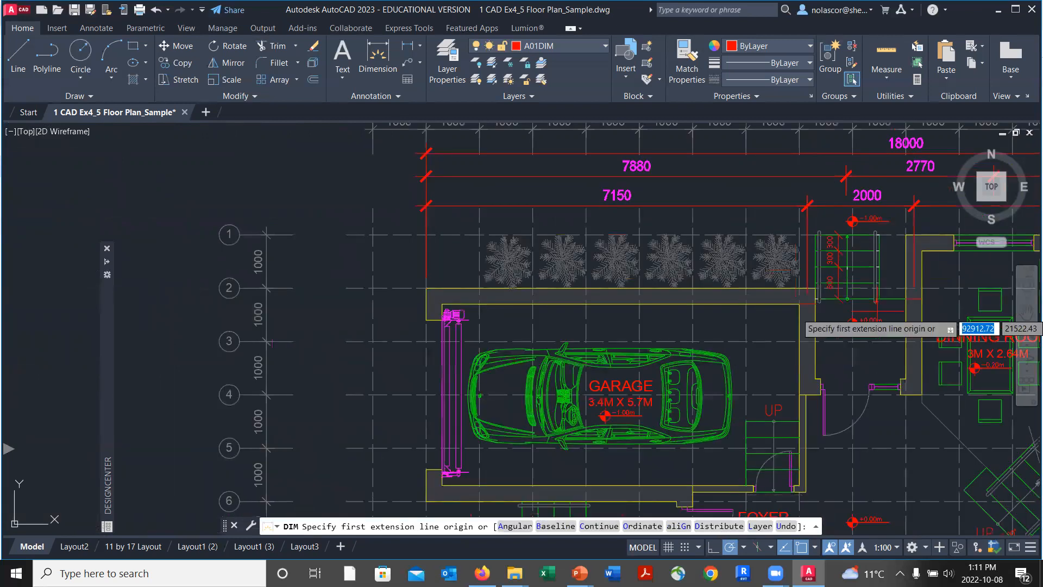
{"action": "scroll", "coordinate": [793, 326], "scroll_direction": "up", "scroll_amount": 2}
{"action": "scroll", "coordinate": [873, 399], "scroll_direction": "up", "scroll_amount": 2}
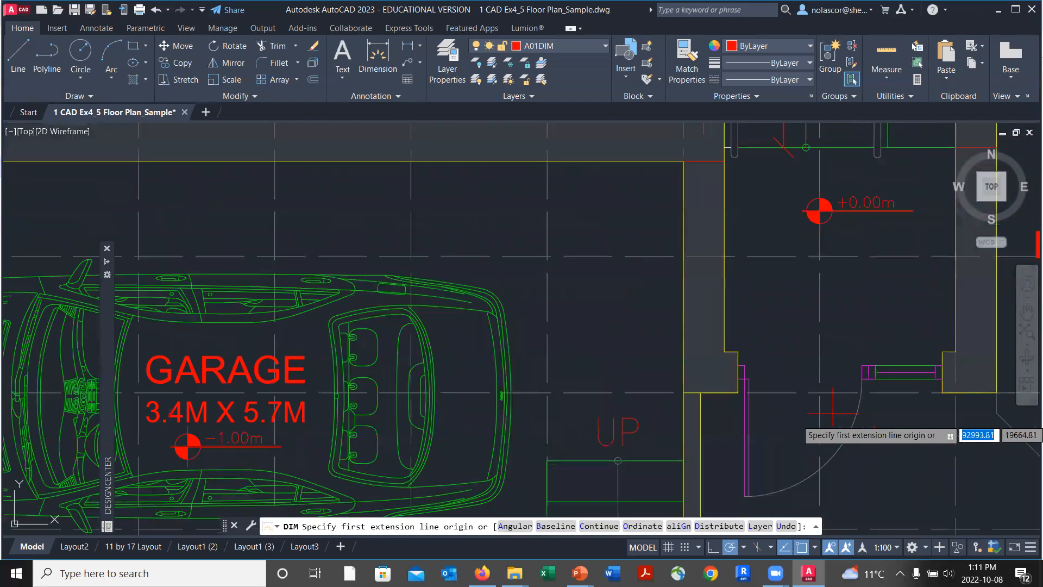
{"action": "middle_click_drag", "start_coordinate": [833, 413], "coordinate": [699, 353]}
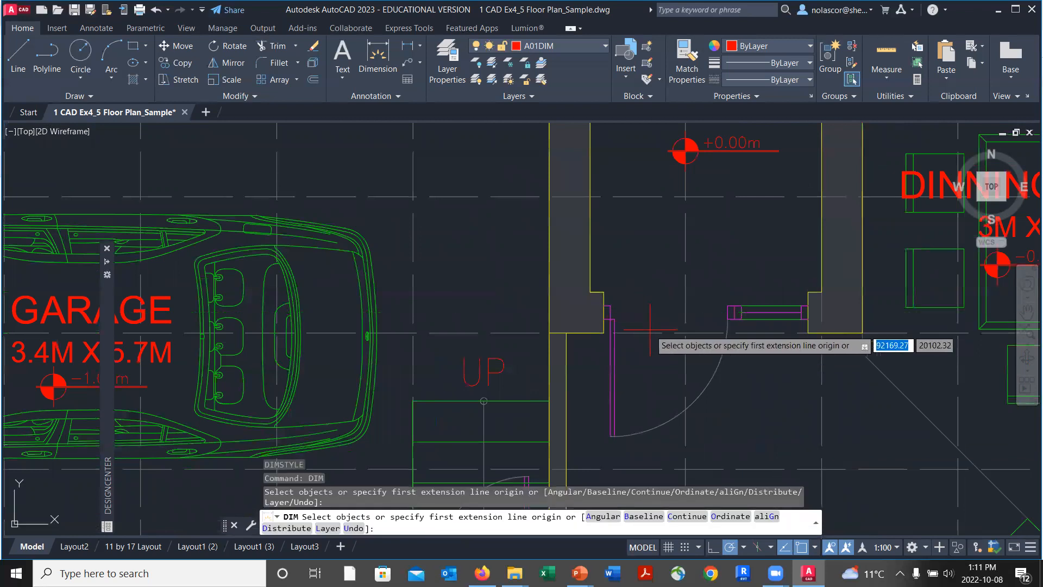
{"action": "key", "text": "Return"}
{"action": "scroll", "coordinate": [683, 366], "scroll_direction": "down", "scroll_amount": 2}
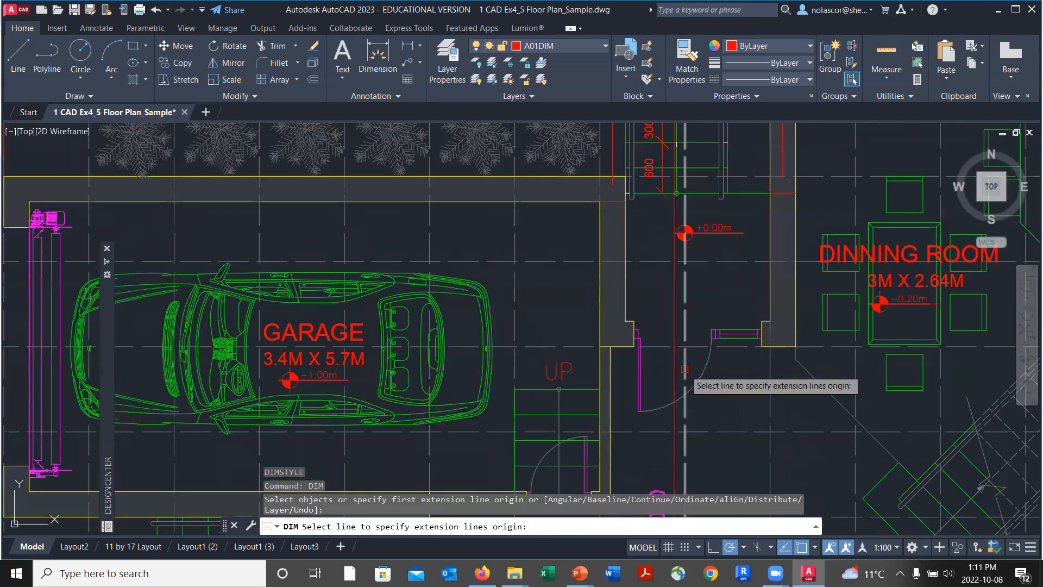
{"action": "scroll", "coordinate": [685, 369], "scroll_direction": "down", "scroll_amount": 2}
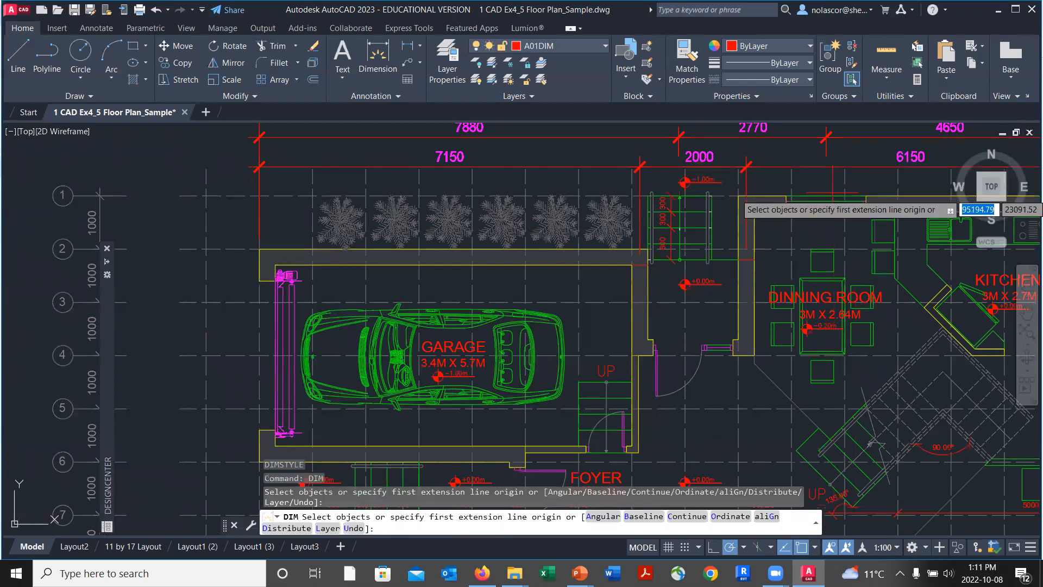
{"action": "middle_click_drag", "start_coordinate": [824, 261], "coordinate": [563, 307]}
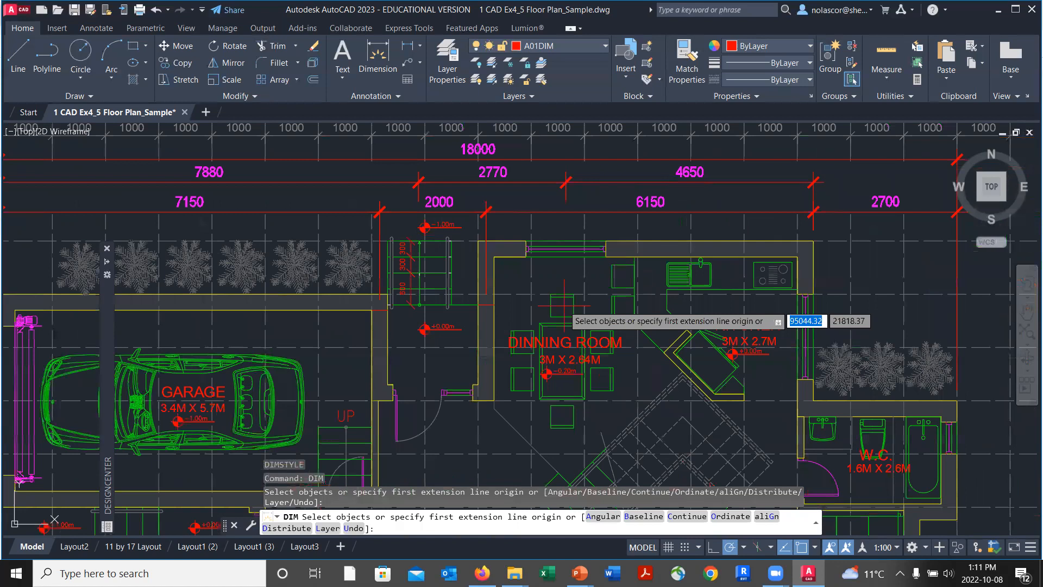
{"action": "scroll", "coordinate": [728, 288], "scroll_direction": "down", "scroll_amount": 2}
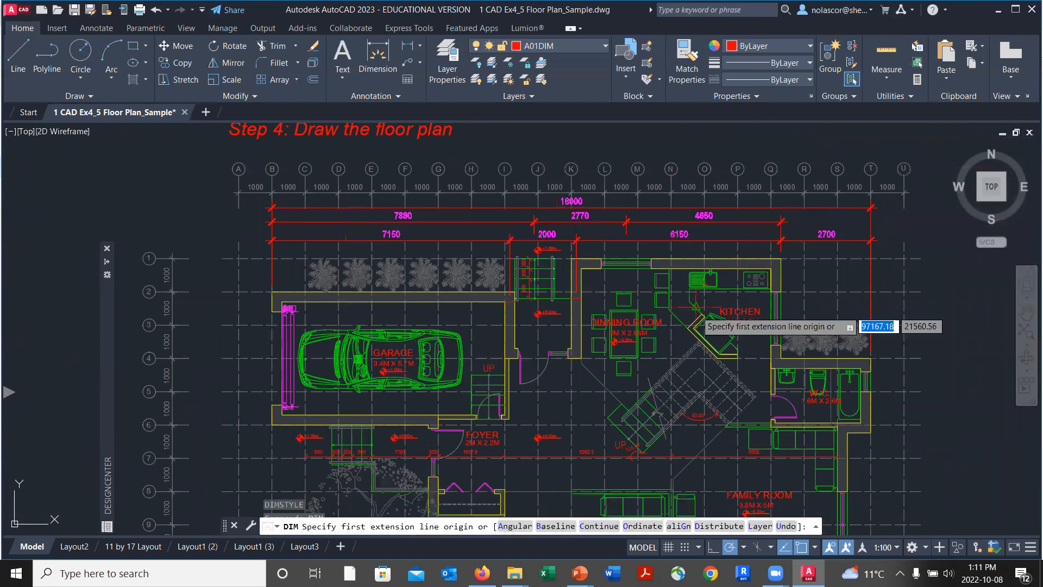
{"action": "middle_click_drag", "start_coordinate": [678, 368], "coordinate": [590, 276]}
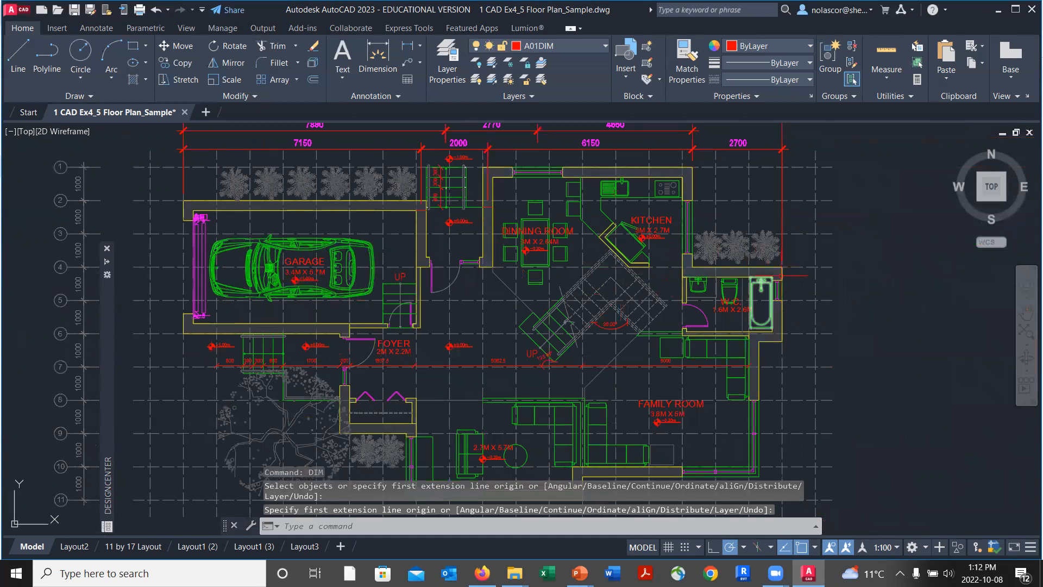
Draw a short vertical line across the W.C.'s upper wall, from the inner corner beside the bathtub to the outer face.
{"action": "scroll", "coordinate": [777, 273], "scroll_direction": "up", "scroll_amount": 2}
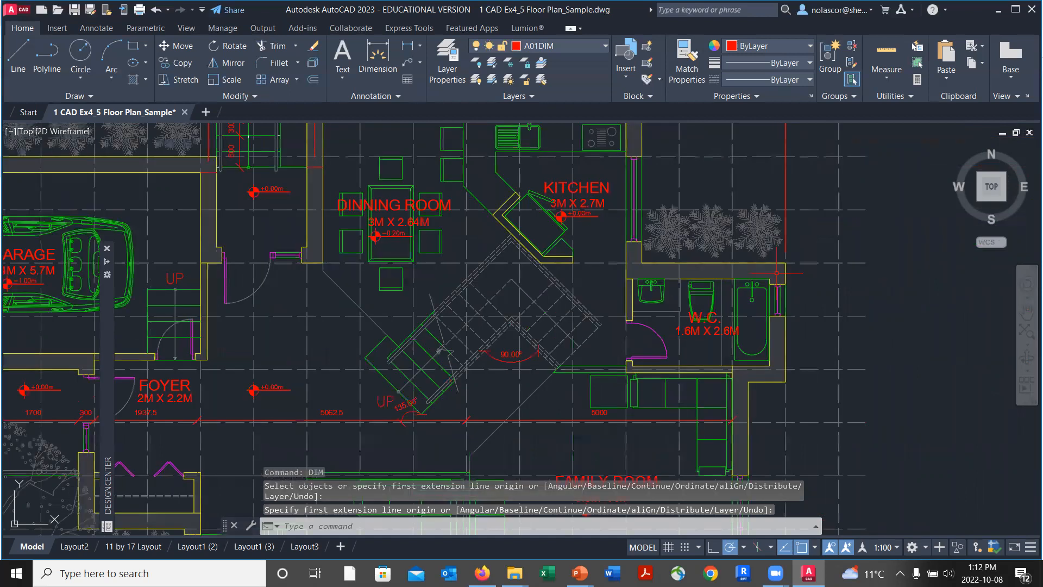
{"action": "middle_click_drag", "start_coordinate": [777, 273], "coordinate": [786, 278]}
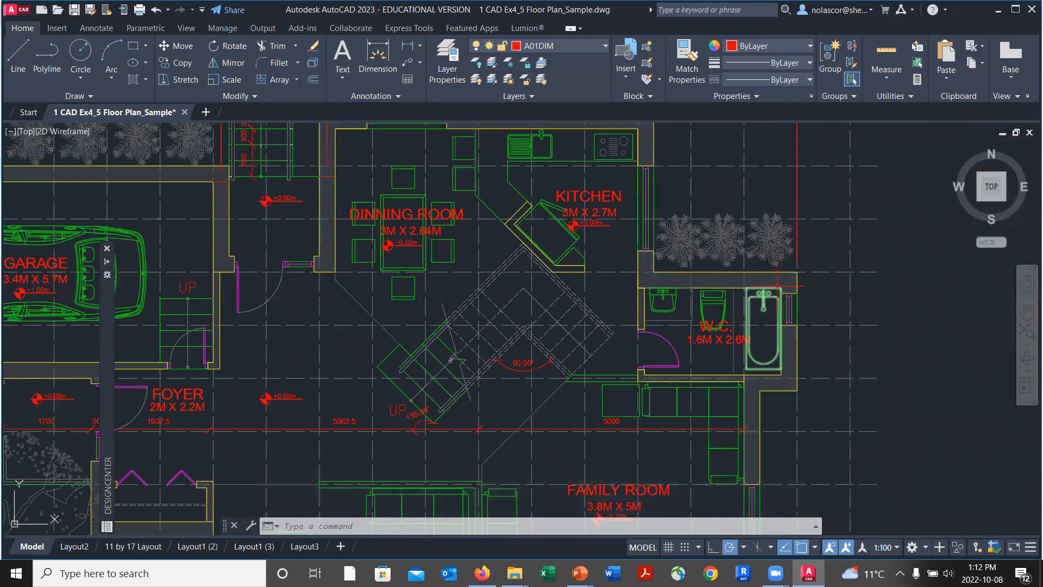
{"action": "scroll", "coordinate": [781, 278], "scroll_direction": "up", "scroll_amount": 2}
{"action": "scroll", "coordinate": [781, 278], "scroll_direction": "up", "scroll_amount": 2}
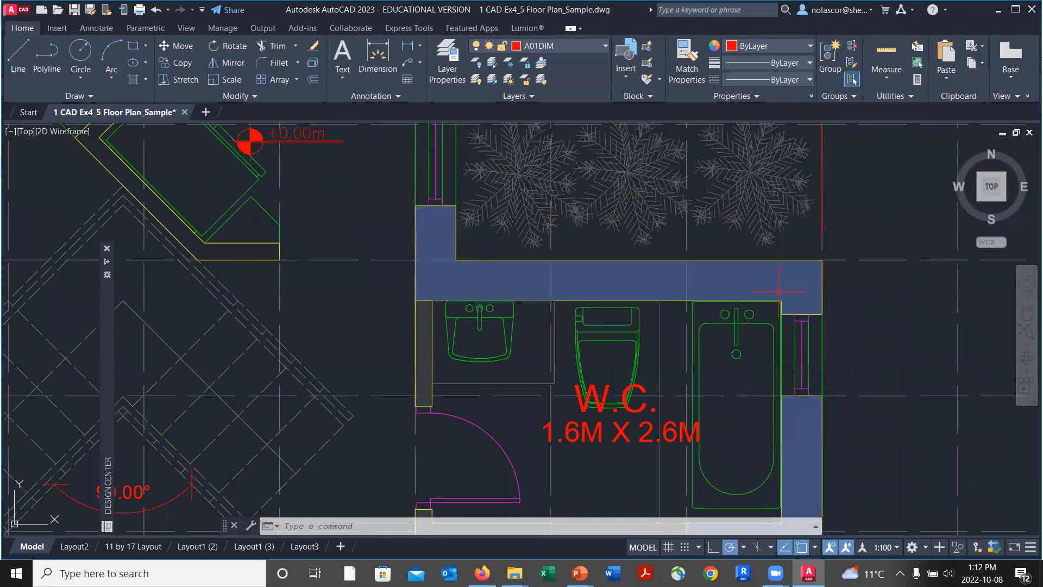
{"action": "key", "text": "l"}
{"action": "key", "text": "Return"}
{"action": "left_click", "coordinate": [780, 301]}
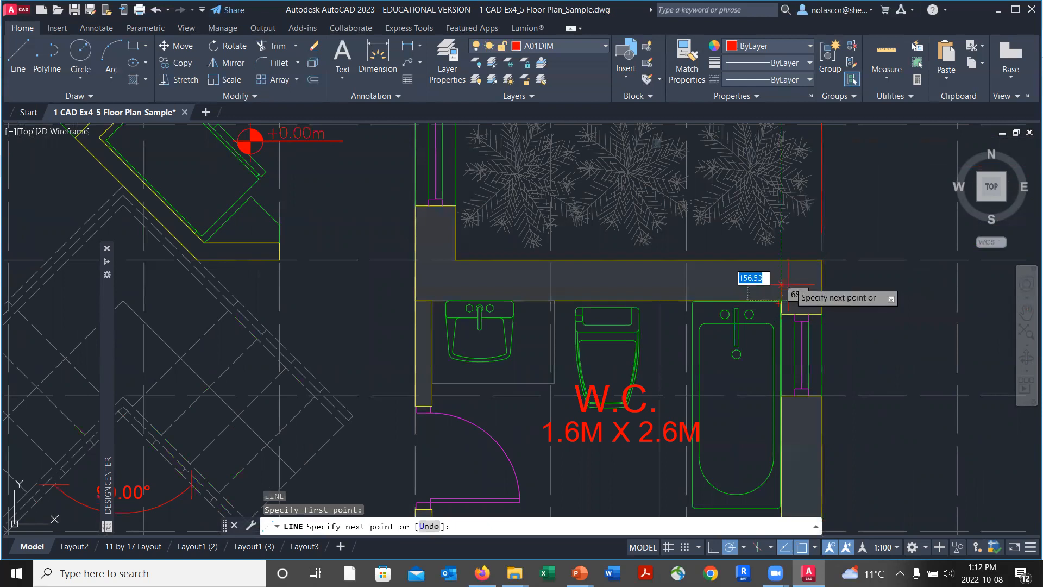
{"action": "left_click", "coordinate": [781, 260]}
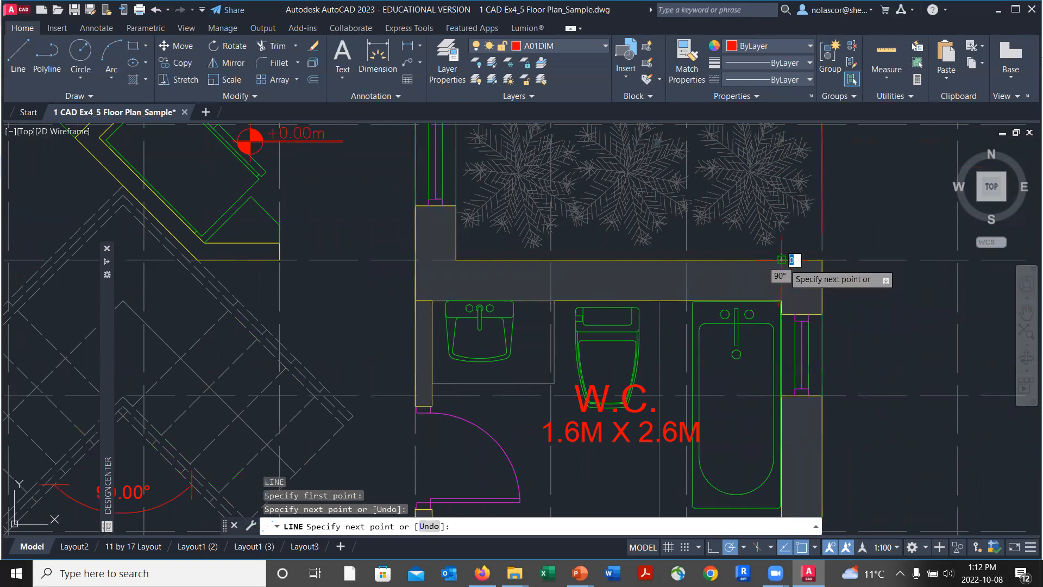
{"action": "key", "text": "Return"}
{"action": "left_click", "coordinate": [787, 301]}
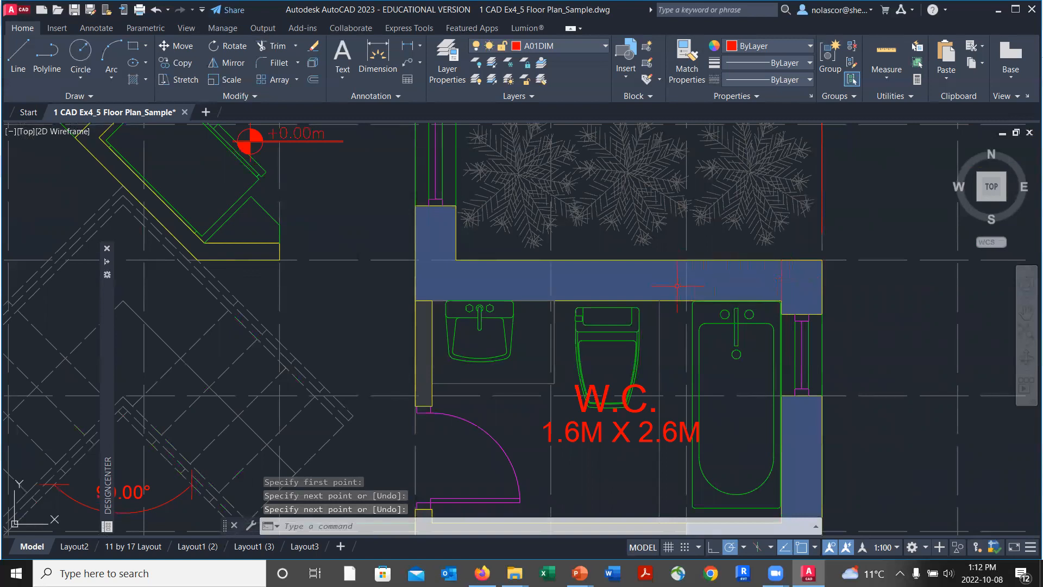
{"action": "key", "text": "Escape"}
Examine the W.C.'s outer corners and how its walls meet the family room wall and the exterior dimensions.
{"action": "scroll", "coordinate": [705, 294], "scroll_direction": "down", "scroll_amount": 4}
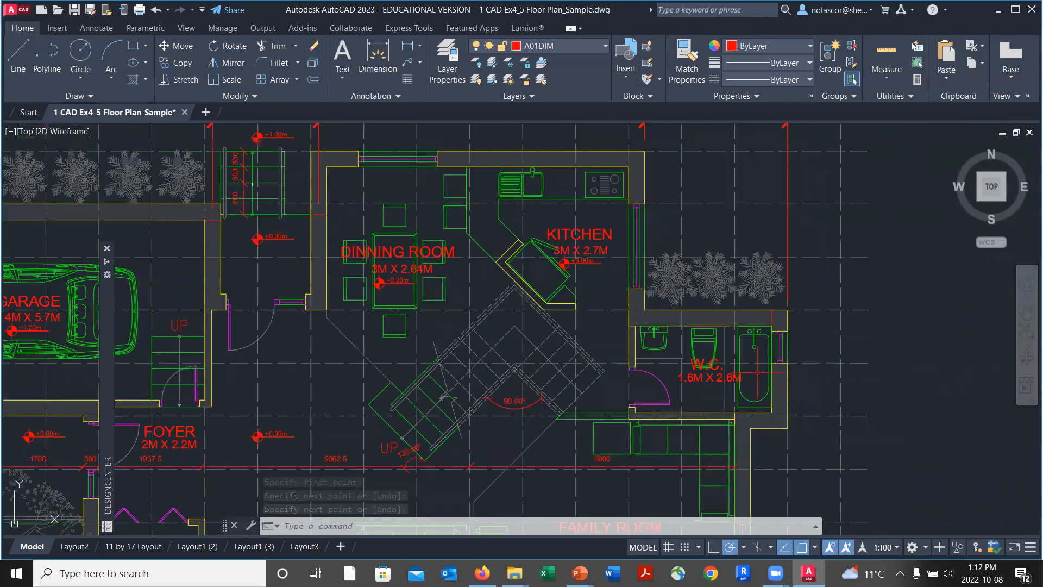
{"action": "scroll", "coordinate": [772, 434], "scroll_direction": "up", "scroll_amount": 4}
{"action": "middle_click_drag", "start_coordinate": [772, 434], "coordinate": [704, 340]}
{"action": "scroll", "coordinate": [710, 334], "scroll_direction": "down", "scroll_amount": 4}
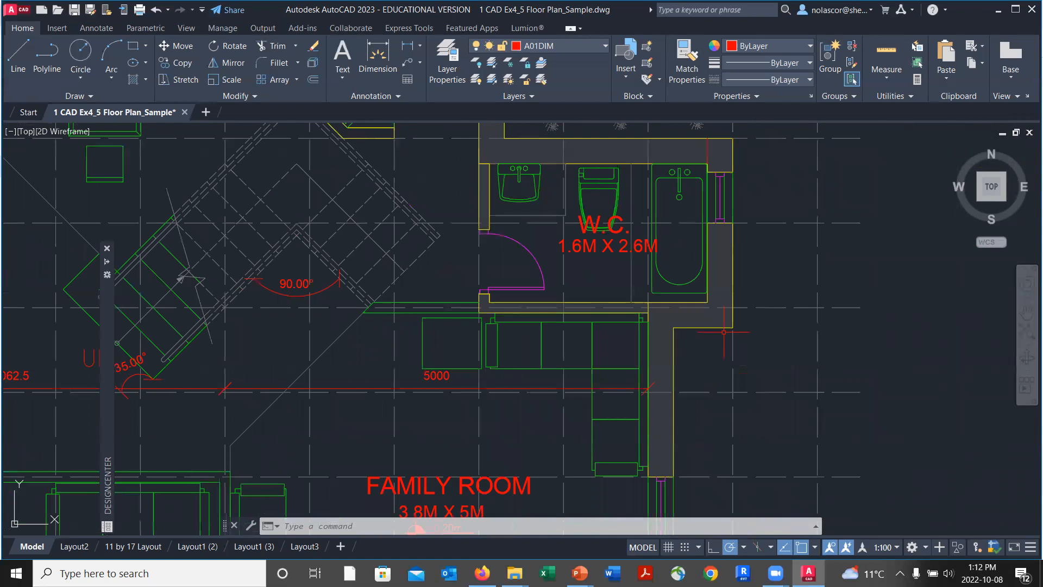
{"action": "scroll", "coordinate": [767, 317], "scroll_direction": "down", "scroll_amount": 2}
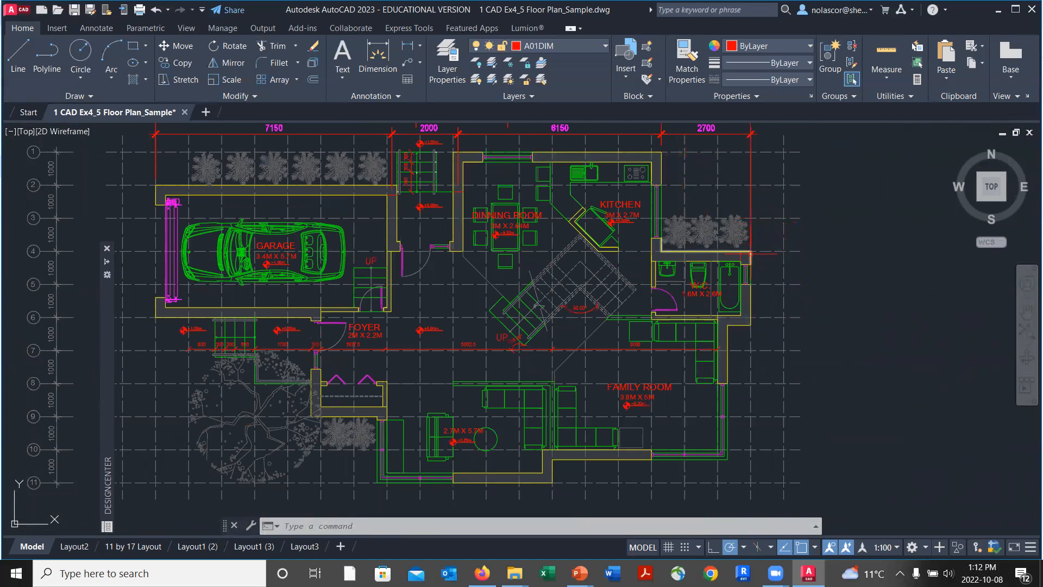
{"action": "scroll", "coordinate": [754, 254], "scroll_direction": "up", "scroll_amount": 2}
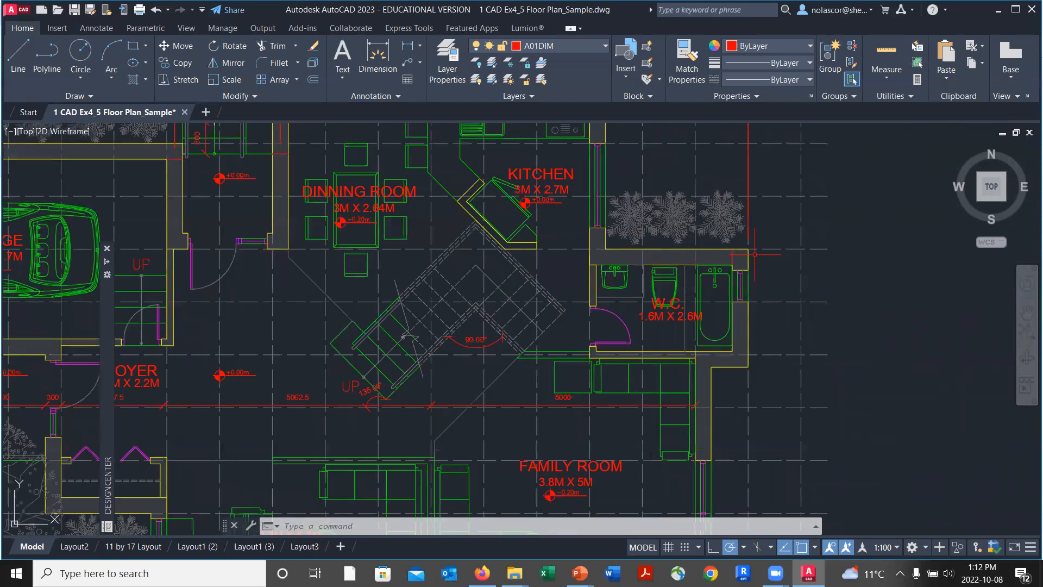
{"action": "scroll", "coordinate": [754, 254], "scroll_direction": "up", "scroll_amount": 2}
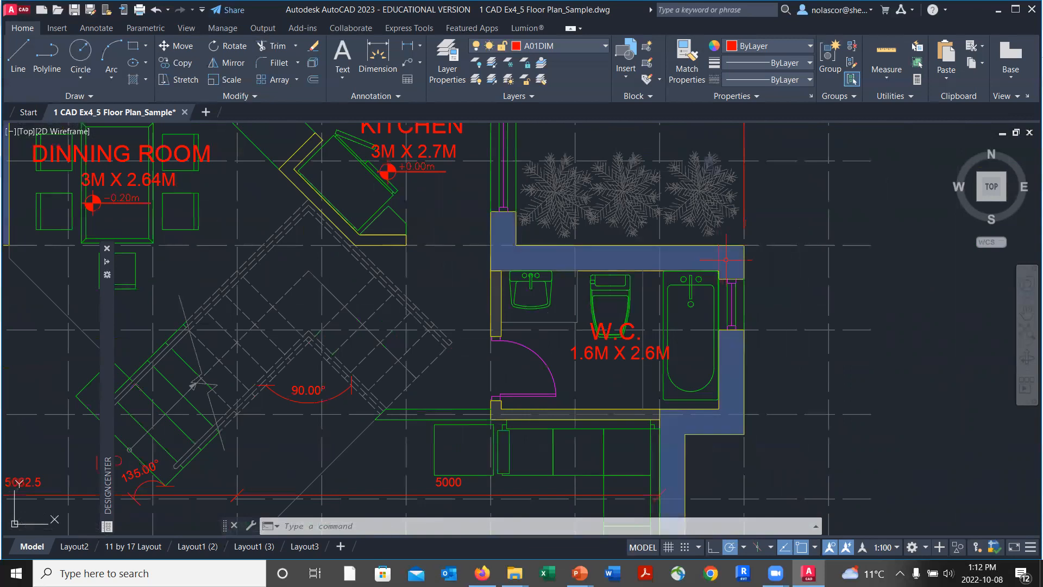
{"action": "scroll", "coordinate": [739, 253], "scroll_direction": "down", "scroll_amount": 2}
{"action": "scroll", "coordinate": [737, 255], "scroll_direction": "down", "scroll_amount": 2}
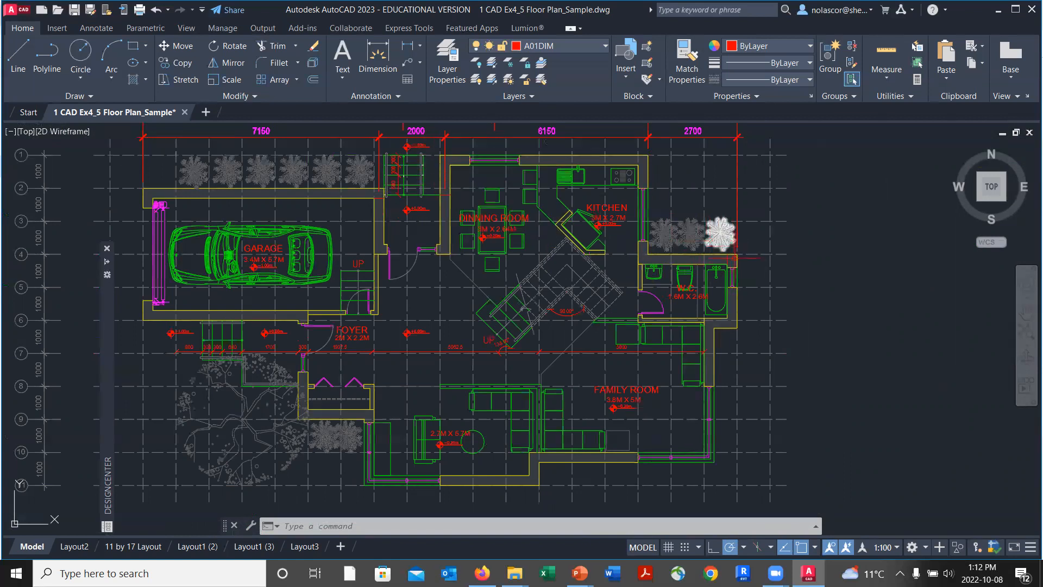
Draw a 300 mm vertical line from the outer corner where the family room and W.C. walls meet, up to the W.C. wall's inner face.
{"action": "scroll", "coordinate": [728, 258], "scroll_direction": "up", "scroll_amount": 2}
{"action": "scroll", "coordinate": [729, 258], "scroll_direction": "up", "scroll_amount": 2}
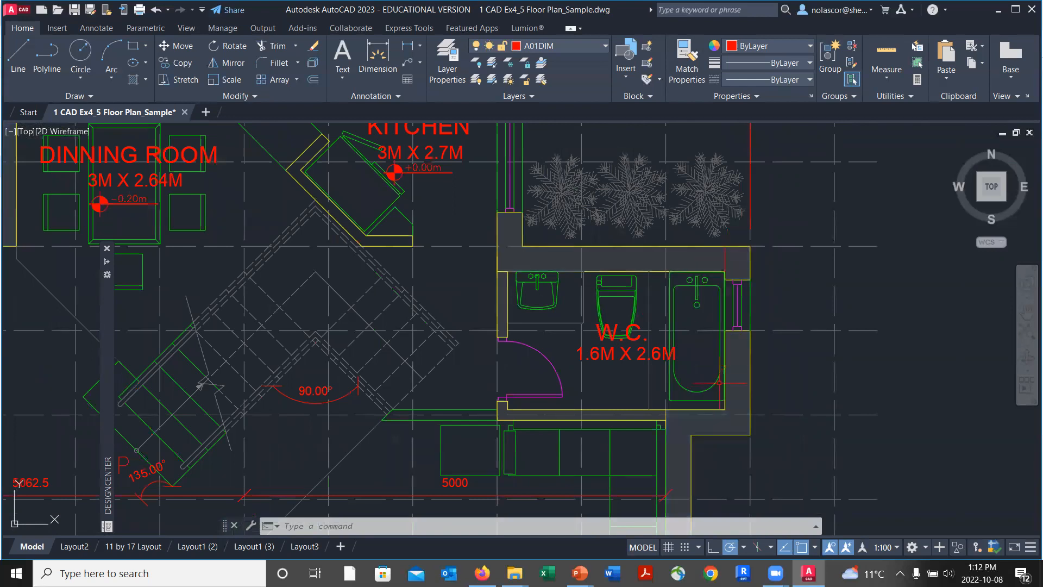
{"action": "scroll", "coordinate": [711, 440], "scroll_direction": "up", "scroll_amount": 2}
{"action": "type", "text": "l"}
{"action": "key", "text": "Return"}
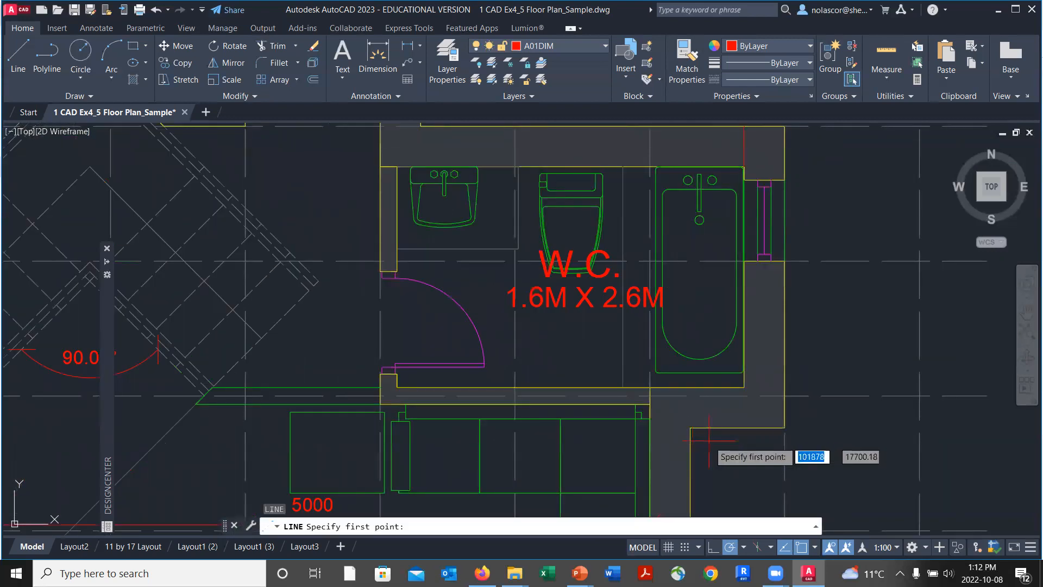
{"action": "left_click", "coordinate": [690, 427]}
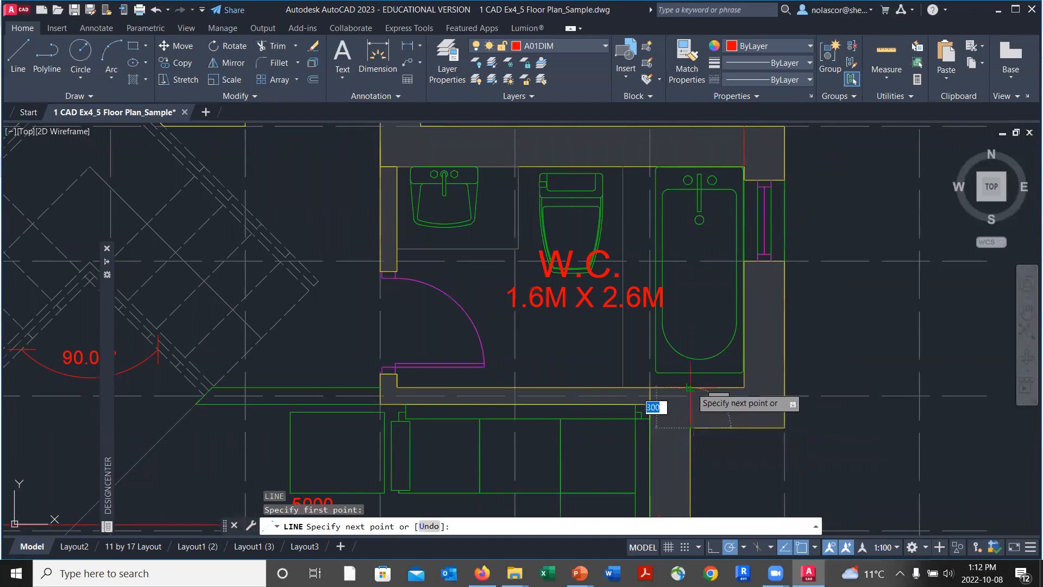
{"action": "left_click", "coordinate": [696, 405]}
{"action": "key", "text": "Return"}
{"action": "scroll", "coordinate": [742, 418], "scroll_direction": "down", "scroll_amount": 2}
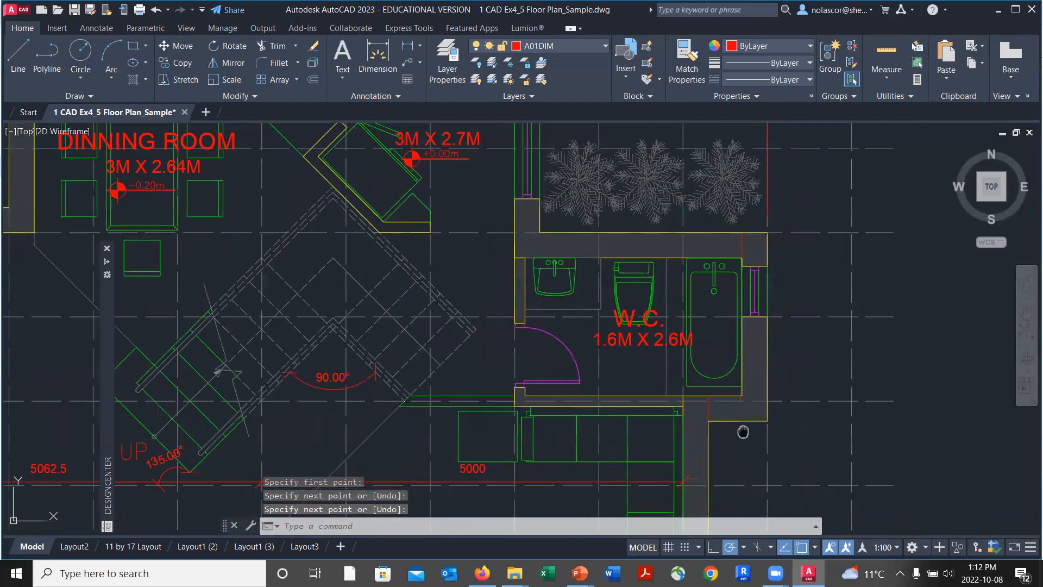
{"action": "middle_click_drag", "start_coordinate": [742, 418], "coordinate": [718, 279]}
{"action": "scroll", "coordinate": [711, 334], "scroll_direction": "down", "scroll_amount": 4}
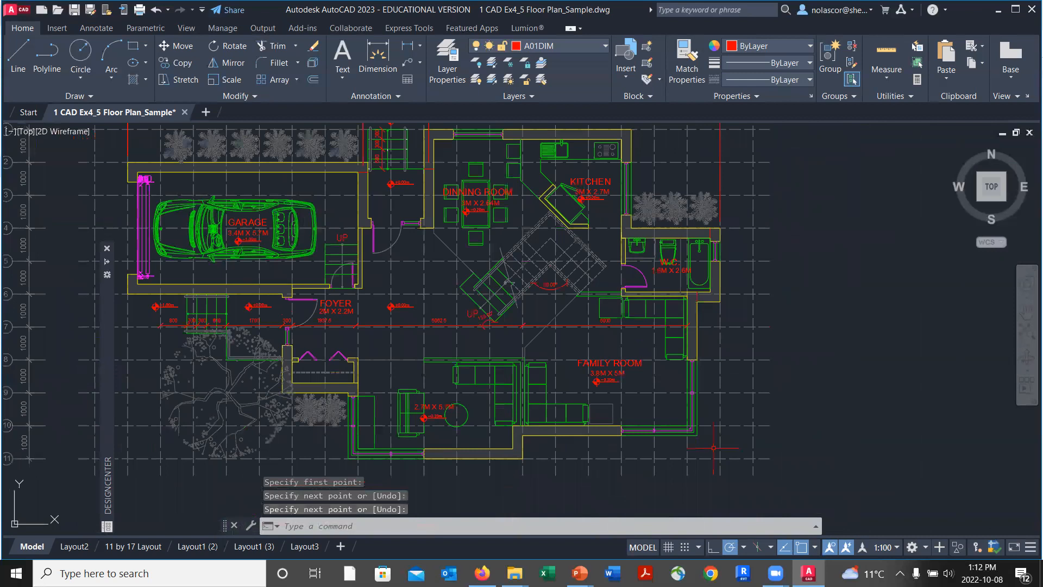
{"action": "scroll", "coordinate": [707, 326], "scroll_direction": "down", "scroll_amount": 2}
{"action": "mouse_move", "coordinate": [706, 326]}
{"action": "middle_mouse_down"}
{"action": "mouse_move", "coordinate": [733, 340]}
{"action": "mouse_move", "coordinate": [712, 348]}
{"action": "middle_mouse_up"}
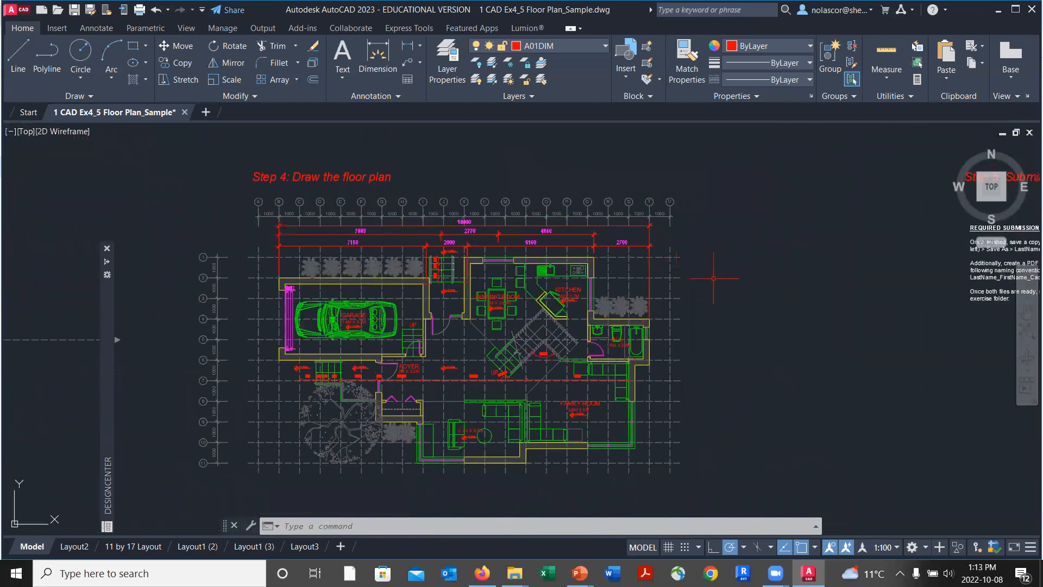
{"action": "type", "text": "im"}
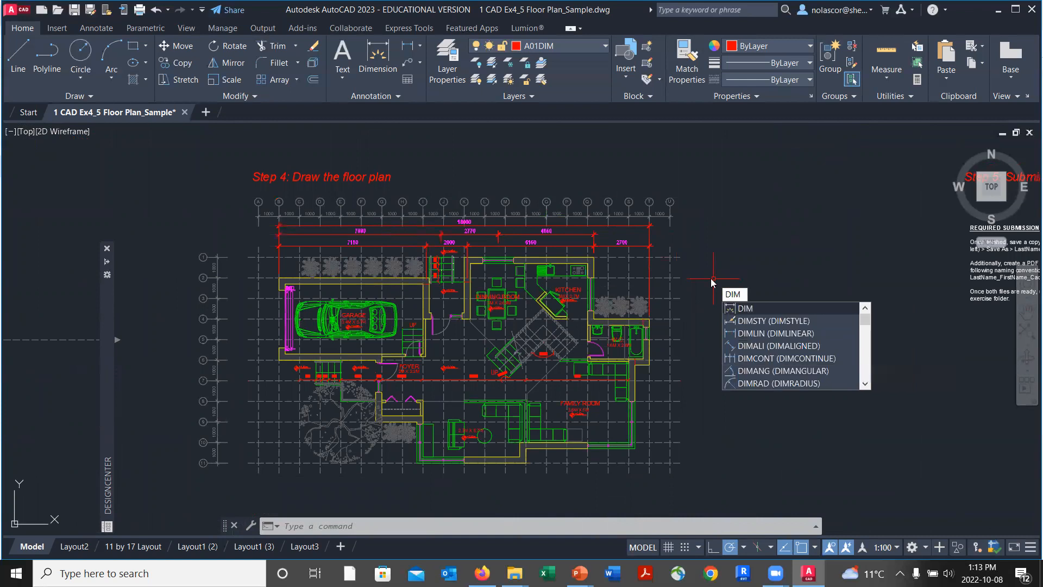
{"action": "key", "text": "Return"}
{"action": "scroll", "coordinate": [609, 273], "scroll_direction": "up", "scroll_amount": 2}
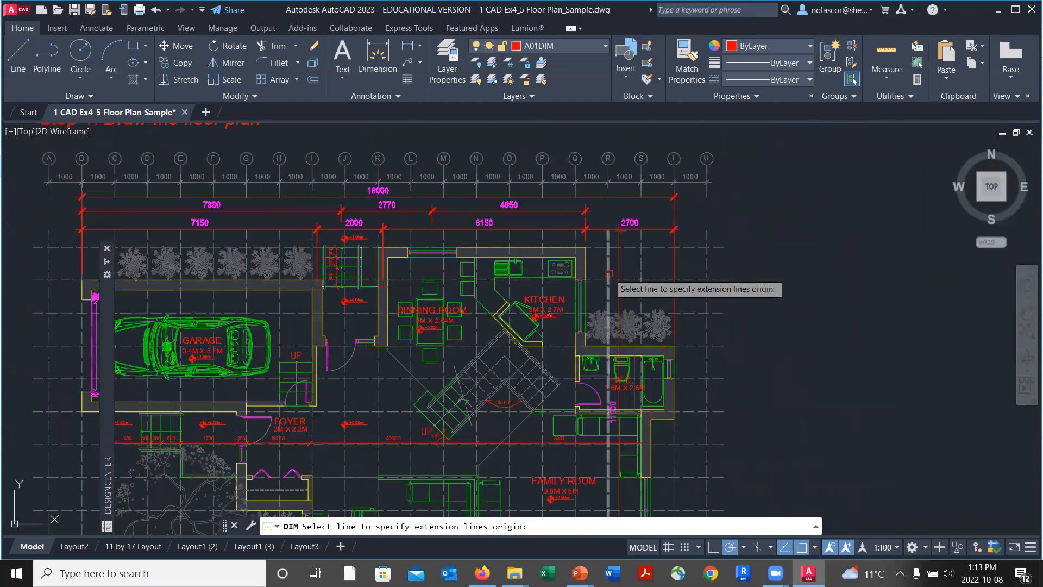
{"action": "scroll", "coordinate": [609, 274], "scroll_direction": "up", "scroll_amount": 4}
{"action": "left_click", "coordinate": [549, 205]}
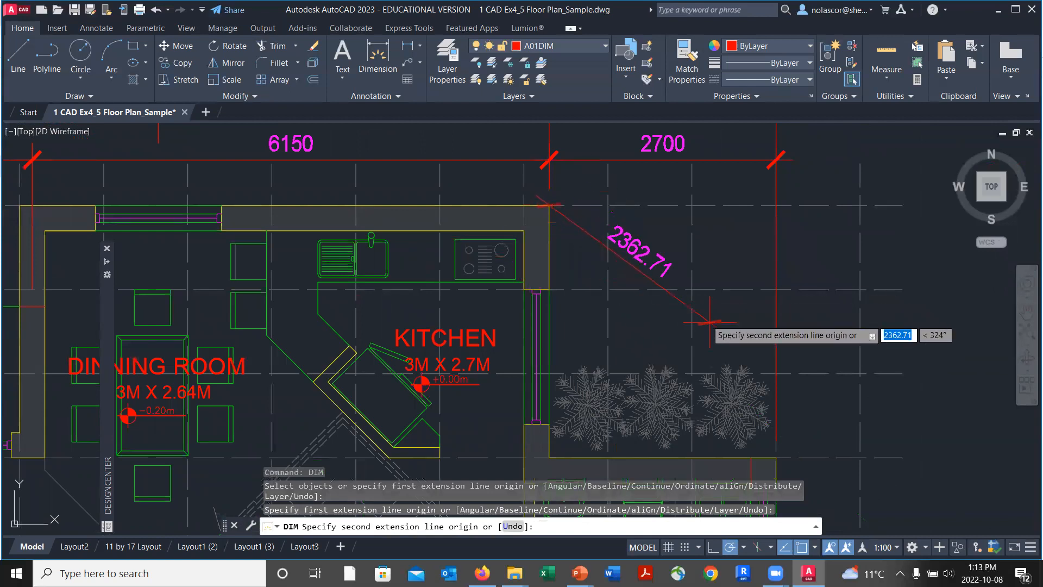
{"action": "middle_click_drag", "start_coordinate": [844, 403], "coordinate": [764, 210]}
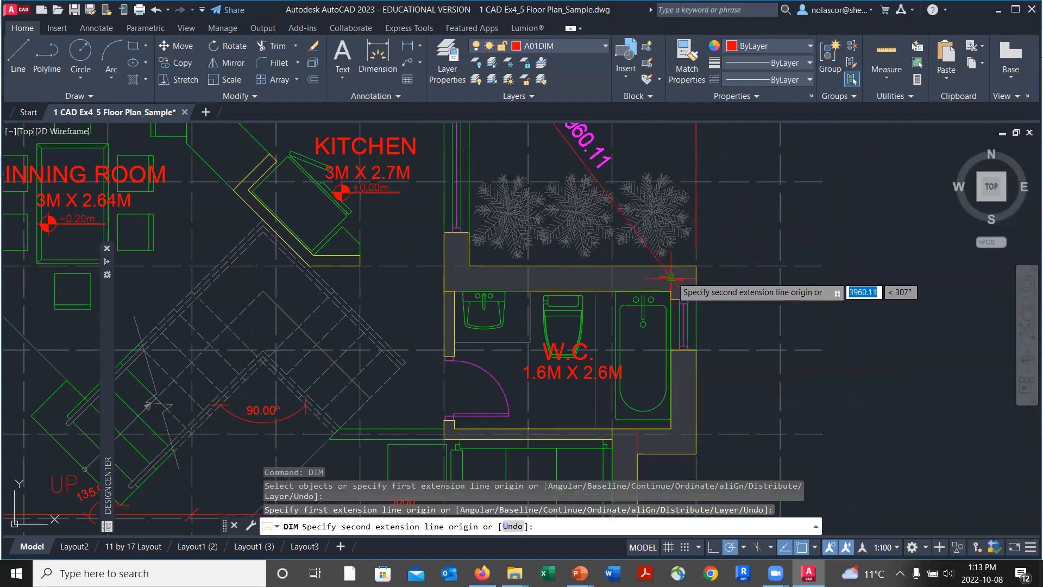
{"action": "scroll", "coordinate": [714, 298], "scroll_direction": "down", "scroll_amount": 2}
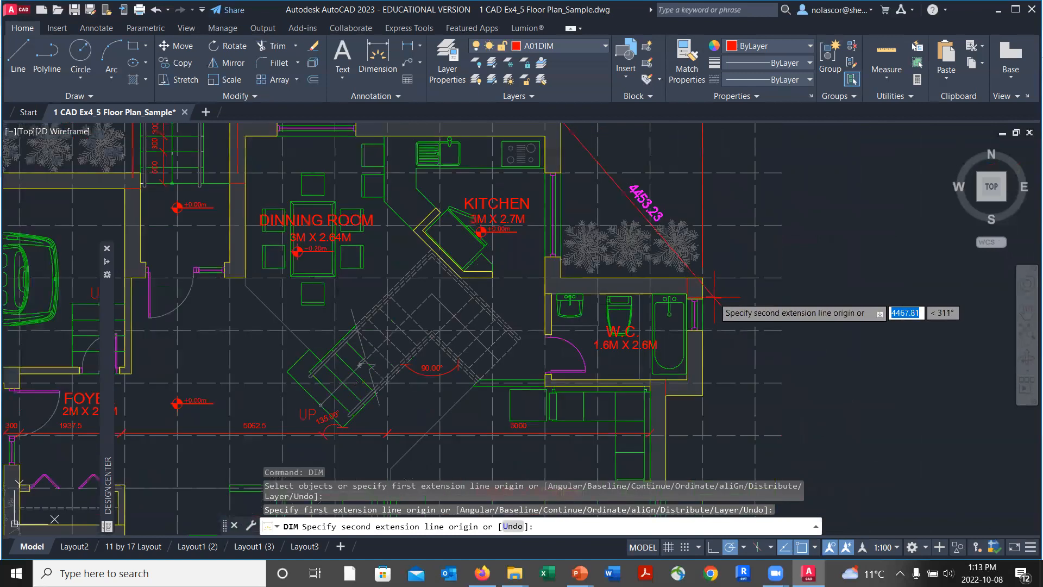
{"action": "scroll", "coordinate": [714, 298], "scroll_direction": "down", "scroll_amount": 2}
{"action": "key", "text": "Escape"}
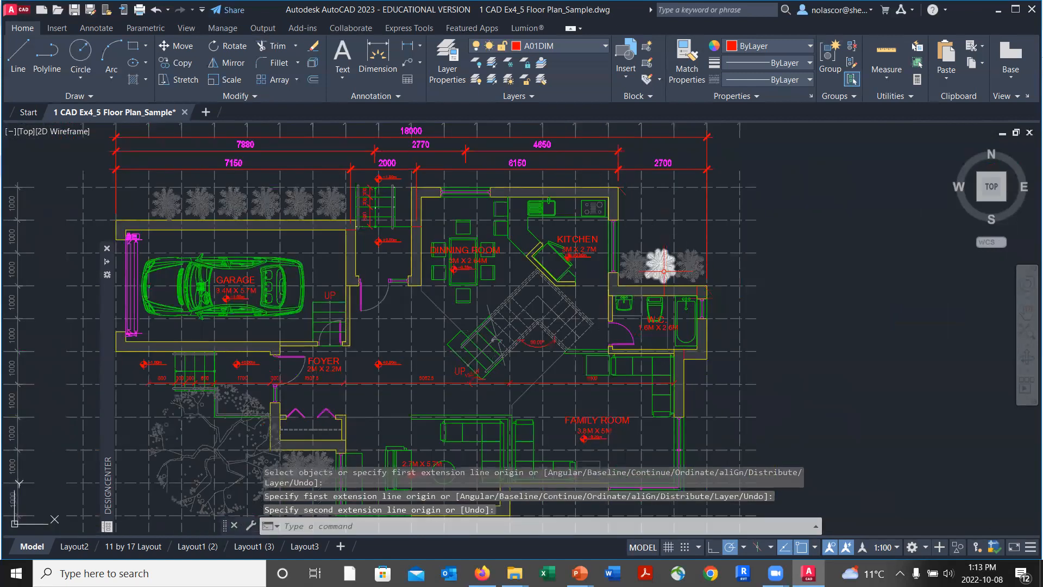
Place a vertical linear dimension from the kitchen's upper outer corner to the upper end of the W.C. wall's short line, outside the plan's east side.
{"action": "type", "text": "dim"}
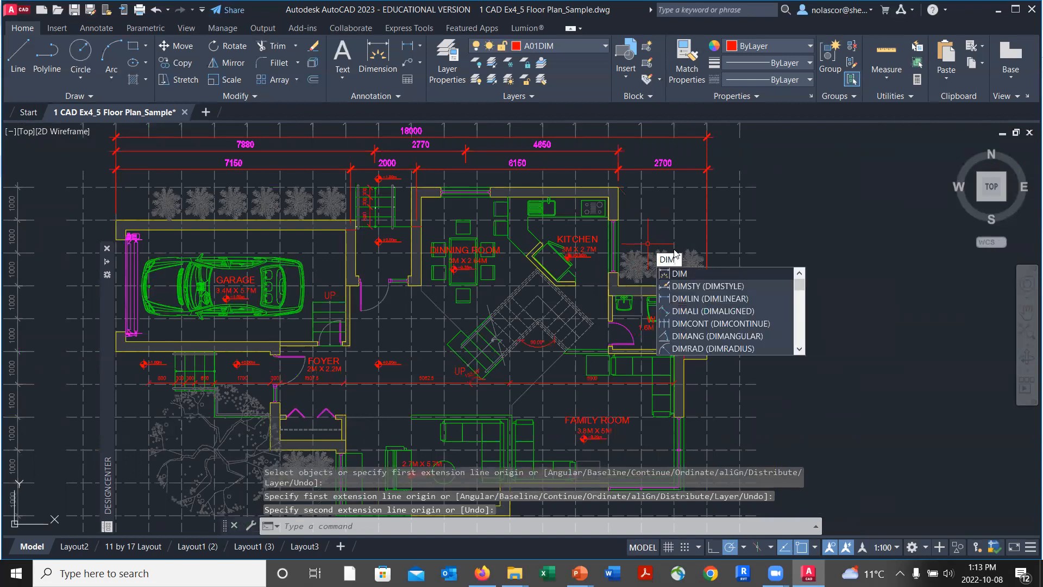
{"action": "left_click", "coordinate": [762, 297]}
{"action": "left_click", "coordinate": [618, 187]}
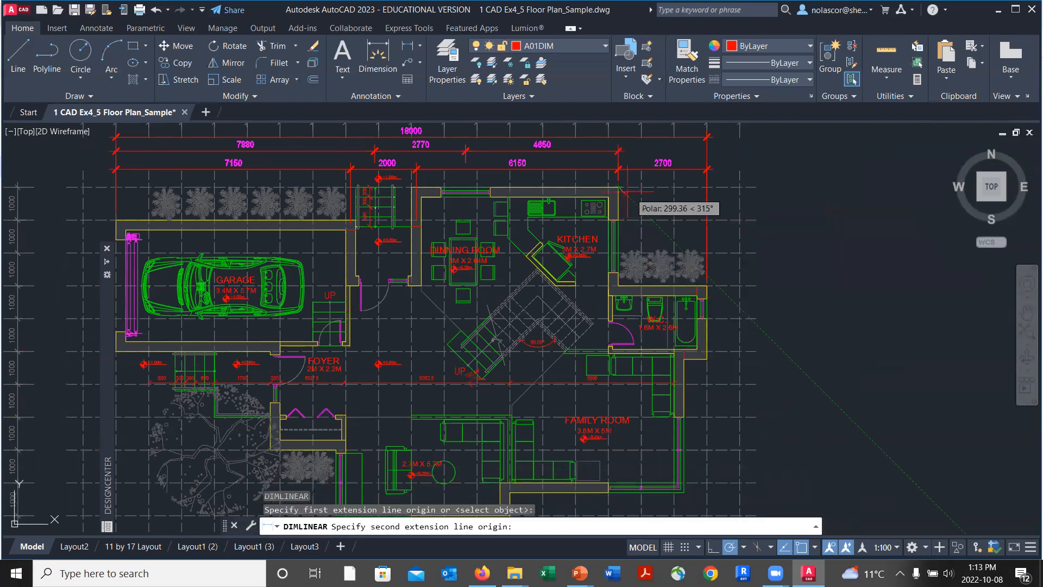
{"action": "scroll", "coordinate": [698, 291], "scroll_direction": "up", "scroll_amount": 2}
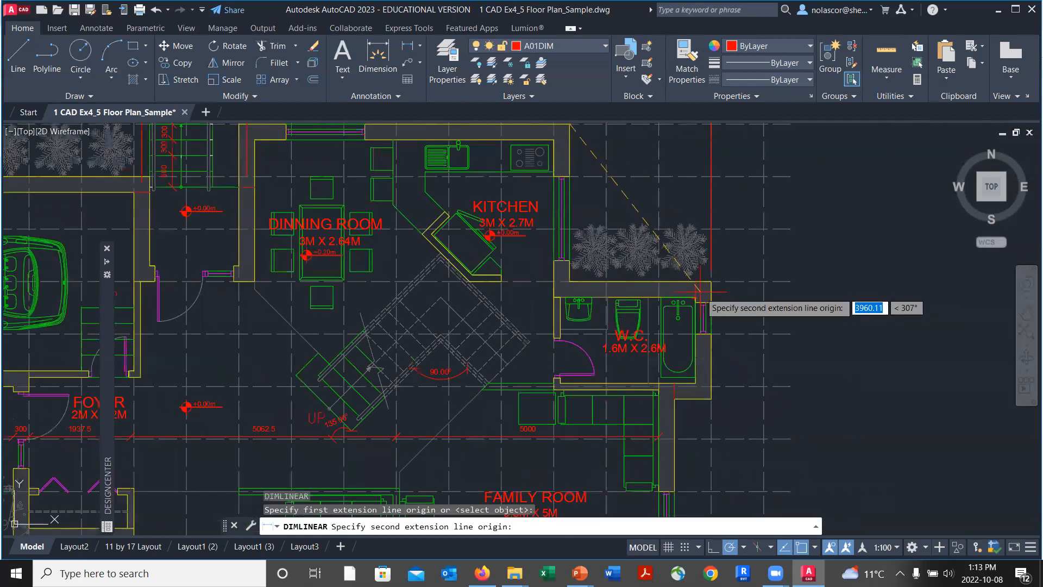
{"action": "scroll", "coordinate": [699, 291], "scroll_direction": "up", "scroll_amount": 5}
{"action": "left_click", "coordinate": [698, 289]}
{"action": "scroll", "coordinate": [760, 277], "scroll_direction": "down", "scroll_amount": 3}
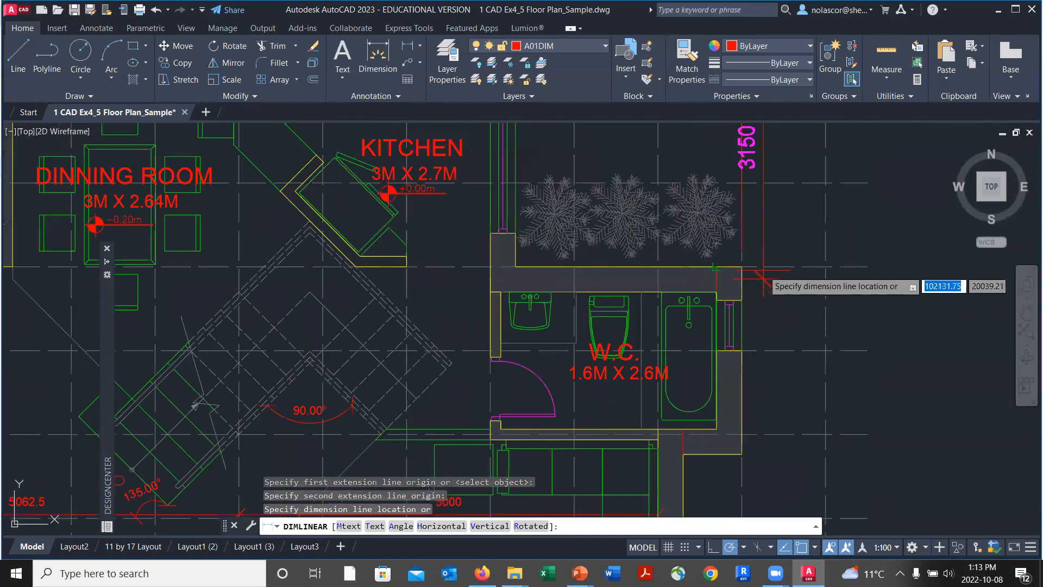
{"action": "scroll", "coordinate": [762, 278], "scroll_direction": "down", "scroll_amount": 2}
{"action": "scroll", "coordinate": [788, 276], "scroll_direction": "down", "scroll_amount": 2}
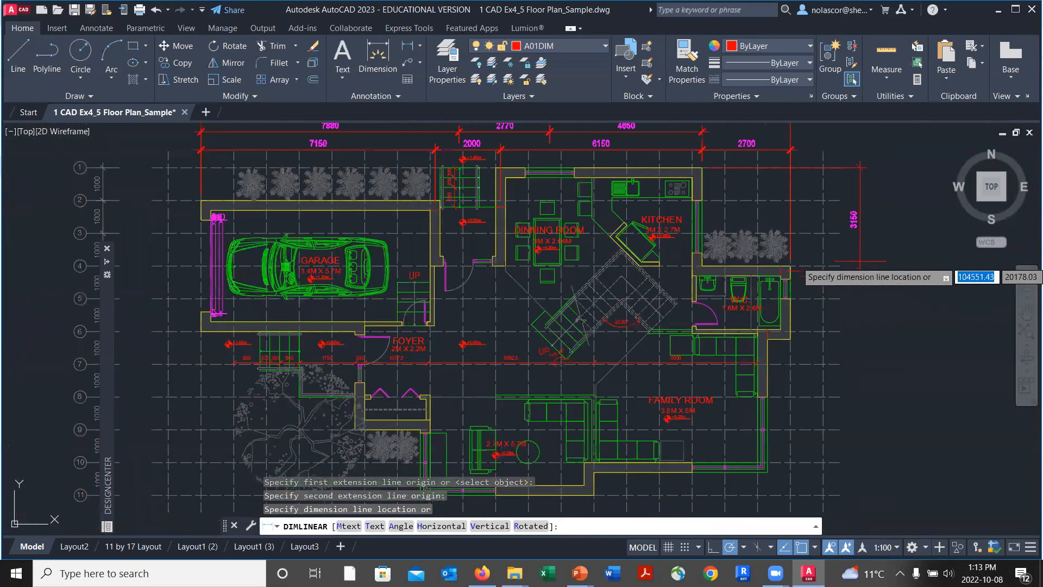
{"action": "middle_click_drag", "start_coordinate": [860, 261], "coordinate": [755, 281]}
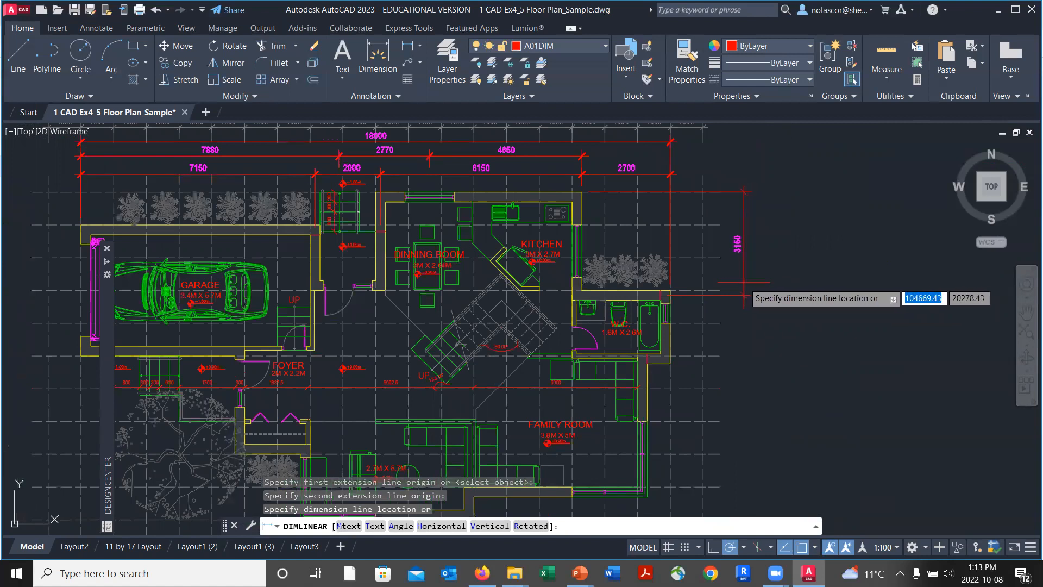
{"action": "left_click", "coordinate": [741, 296]}
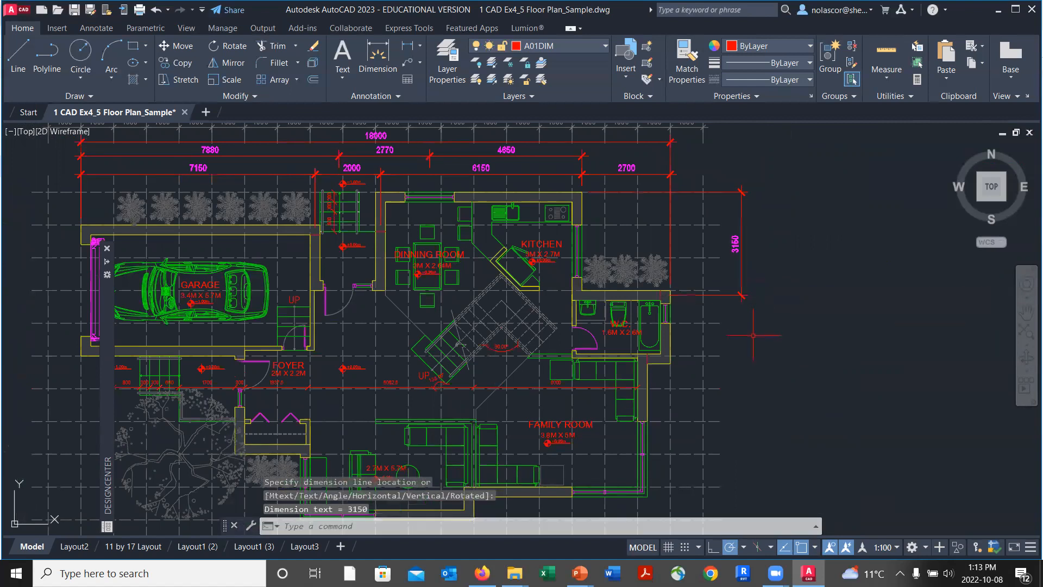
Continue the east-side dimension chain down to the midpoint of the short helper line where the family room and W.C. walls meet.
{"action": "scroll", "coordinate": [795, 355], "scroll_direction": "down", "scroll_amount": 3}
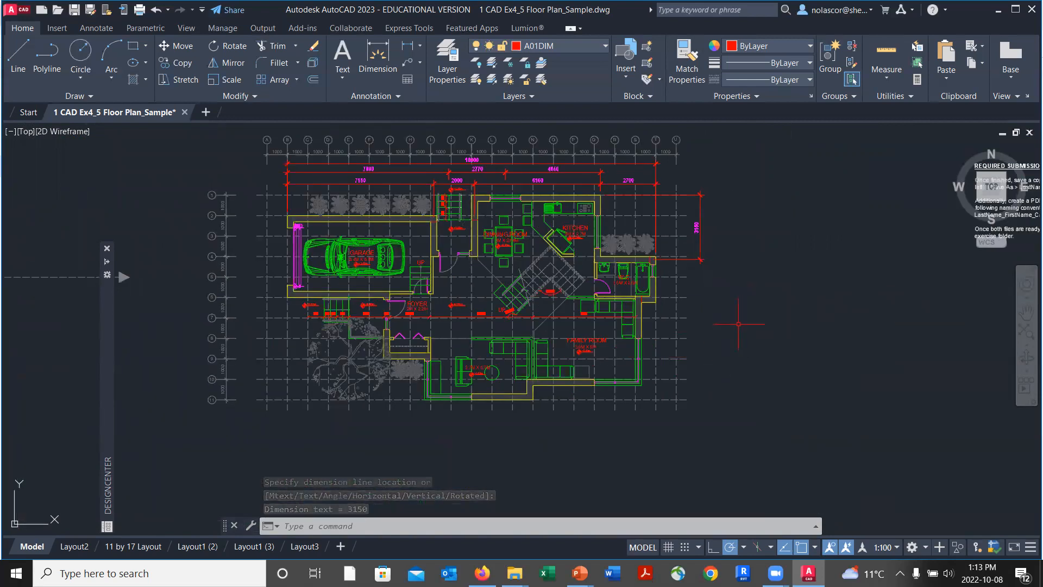
{"action": "type", "text": "DIM"}
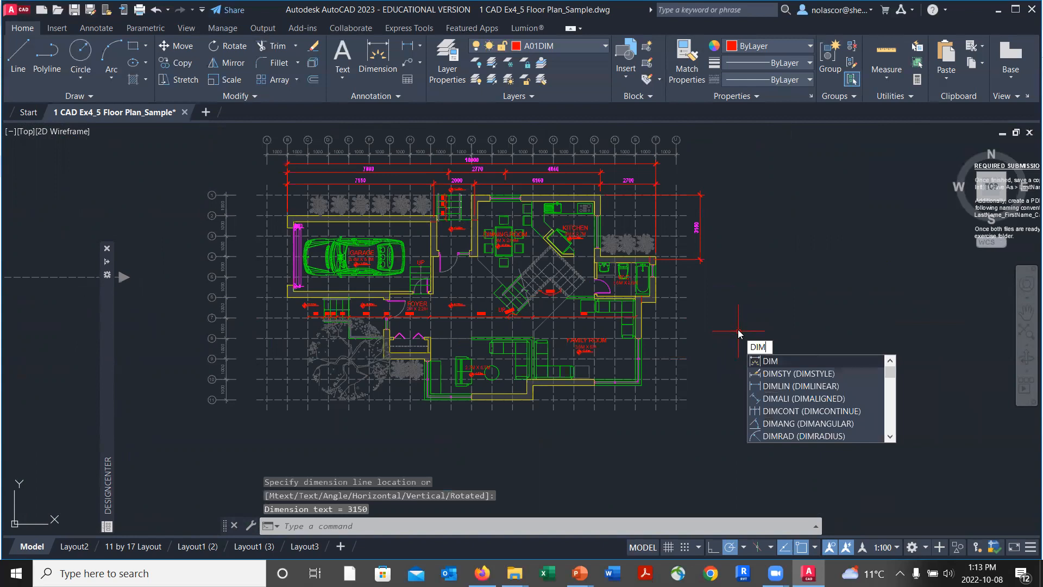
{"action": "type", "text": "C"}
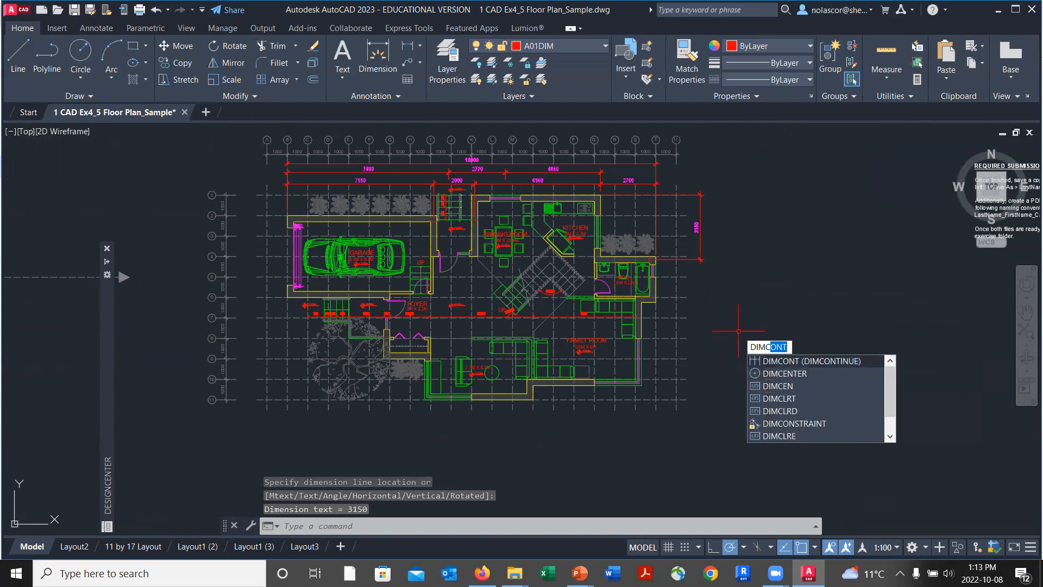
{"action": "left_click", "coordinate": [837, 361]}
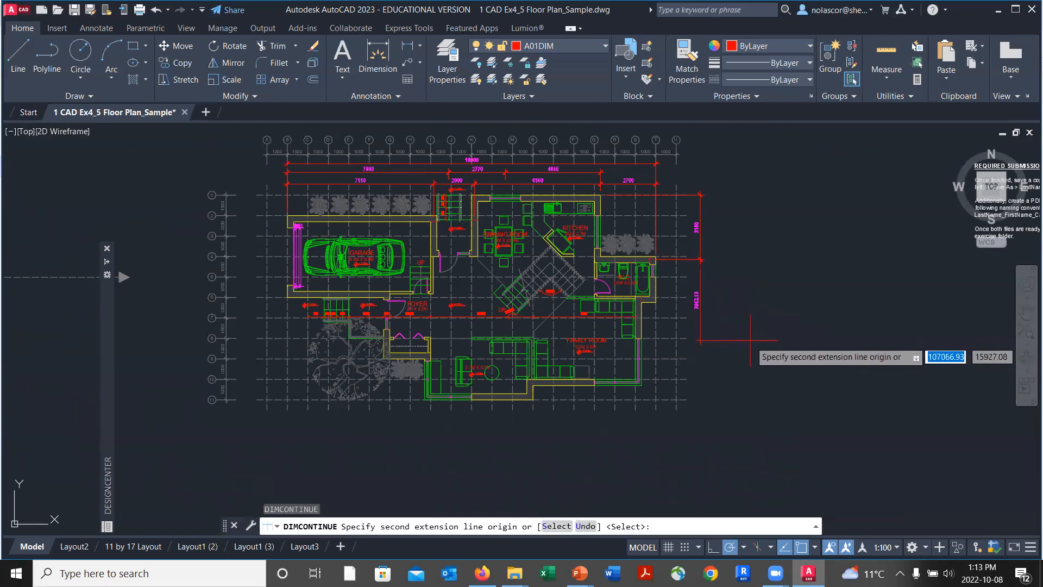
{"action": "scroll", "coordinate": [737, 333], "scroll_direction": "up", "scroll_amount": 2}
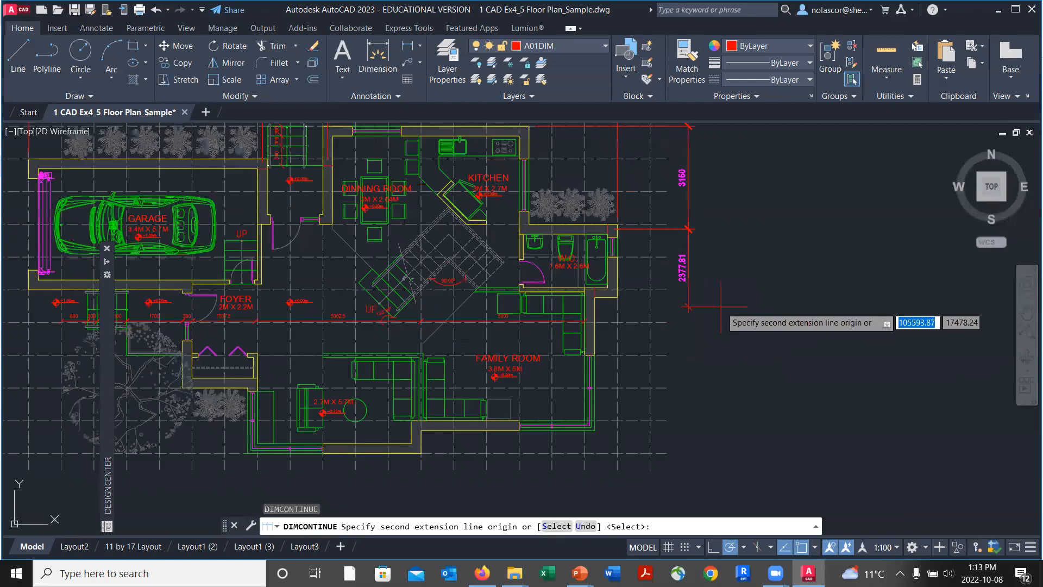
{"action": "scroll", "coordinate": [674, 299], "scroll_direction": "up", "scroll_amount": 5}
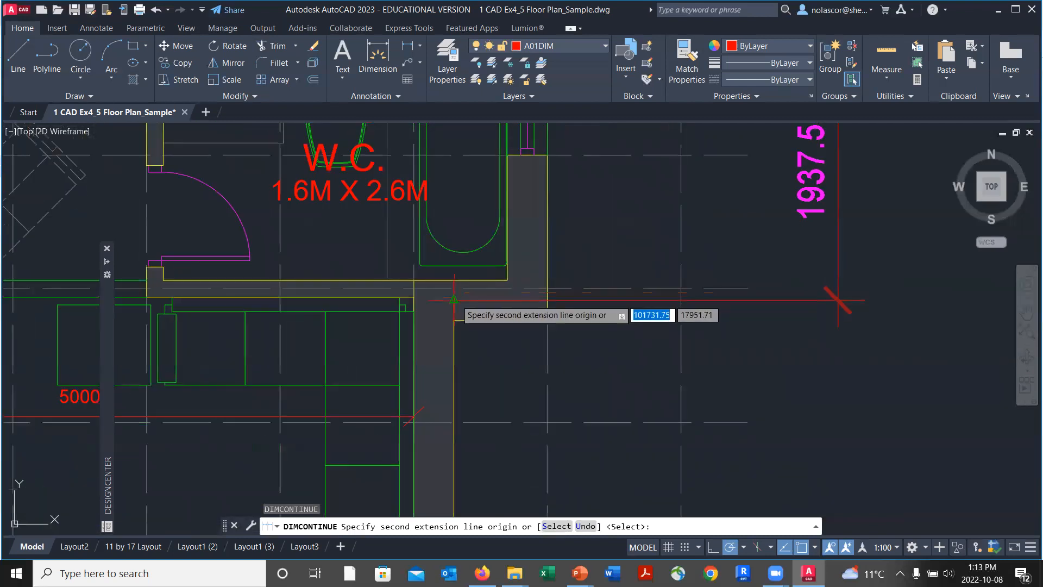
Extend the dimension chain to the family room's lower outer corner and on to the outer corner of the plan's lowest wall.
{"action": "scroll", "coordinate": [633, 353], "scroll_direction": "down", "scroll_amount": 5}
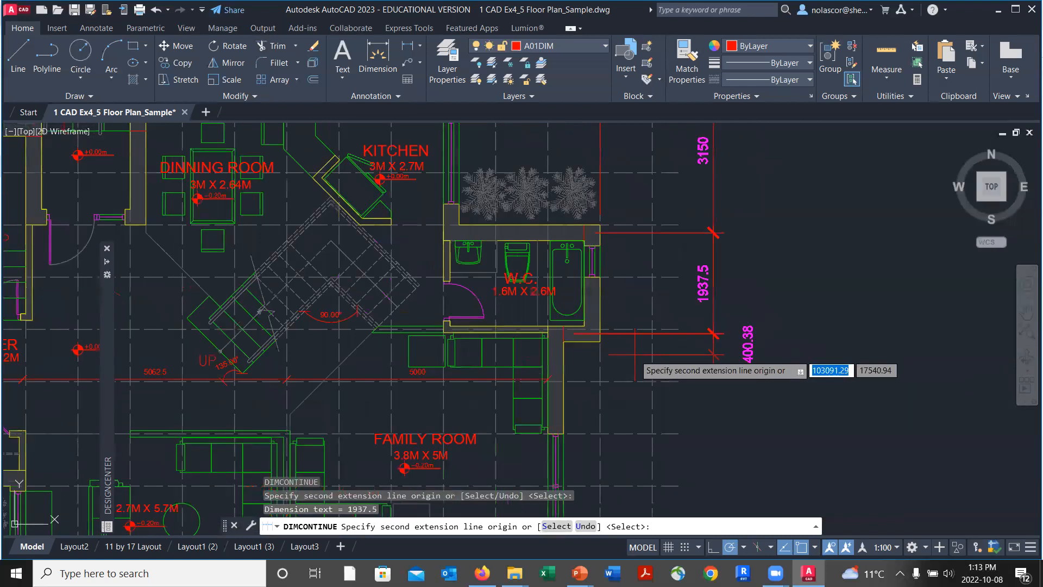
{"action": "scroll", "coordinate": [634, 355], "scroll_direction": "up", "scroll_amount": 6}
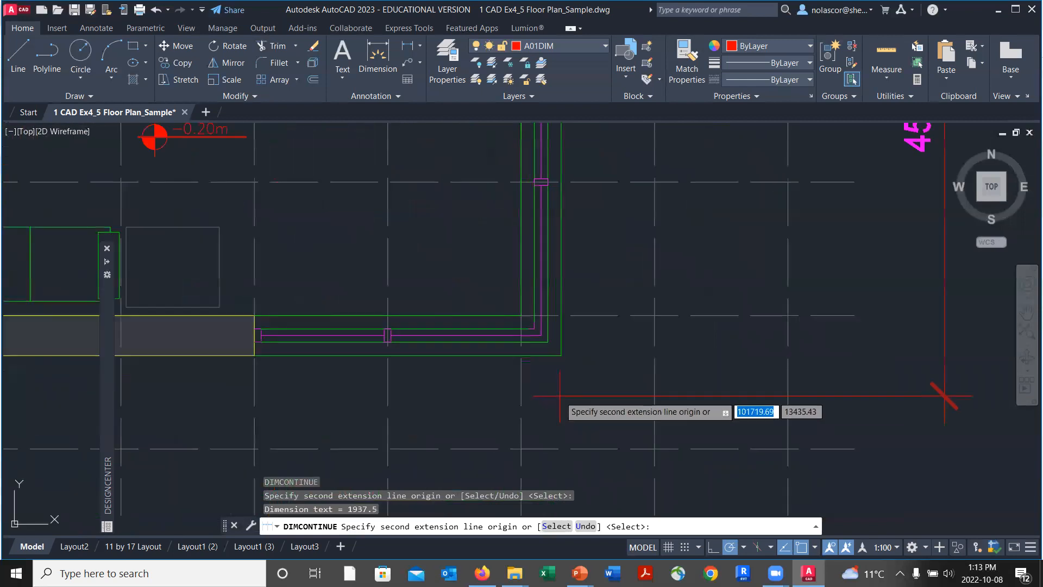
{"action": "left_click", "coordinate": [581, 355]}
{"action": "scroll", "coordinate": [582, 393], "scroll_direction": "down", "scroll_amount": 2}
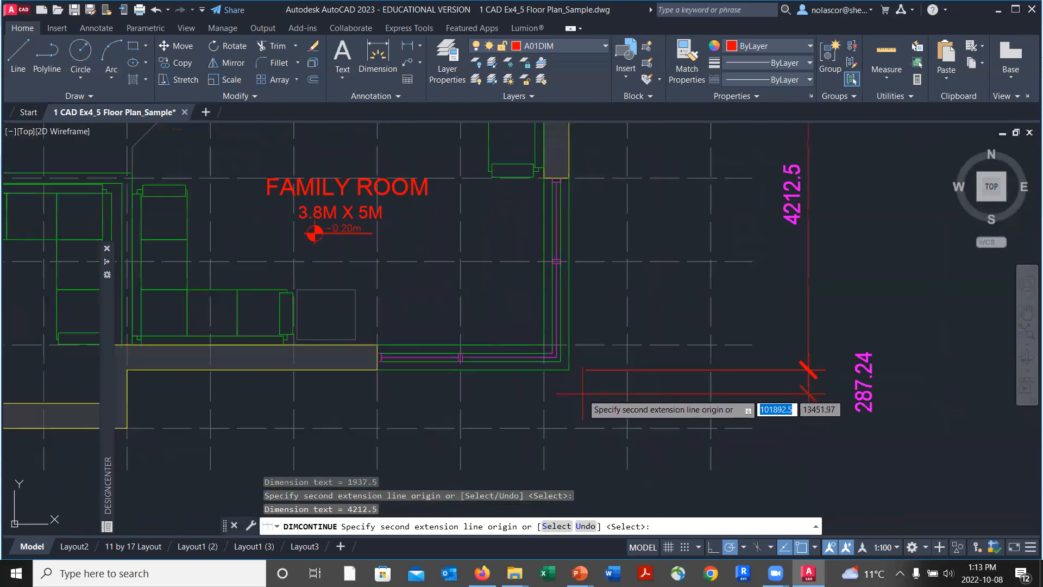
{"action": "scroll", "coordinate": [582, 393], "scroll_direction": "down", "scroll_amount": 2}
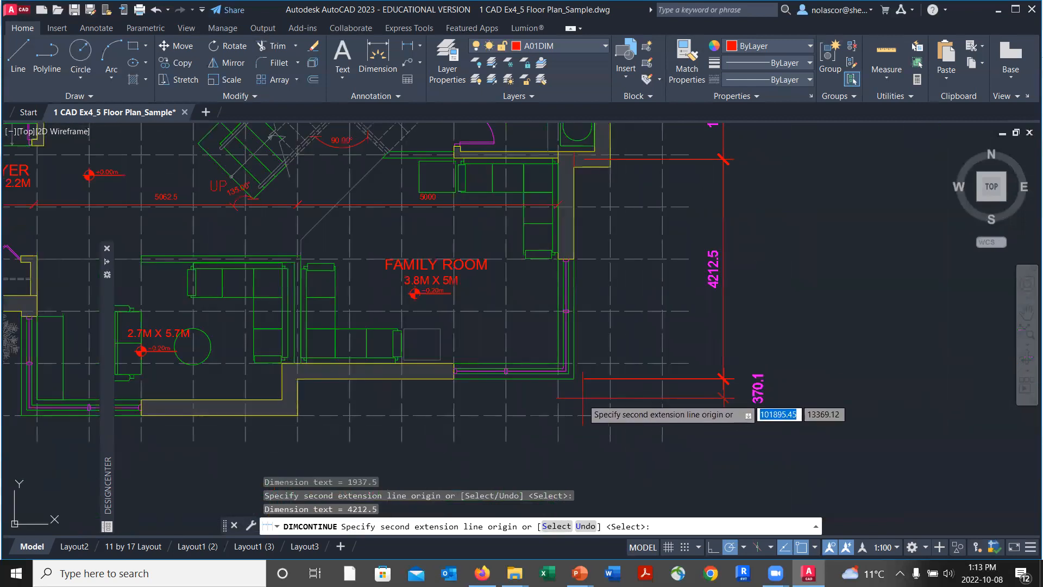
{"action": "left_click", "coordinate": [306, 415]}
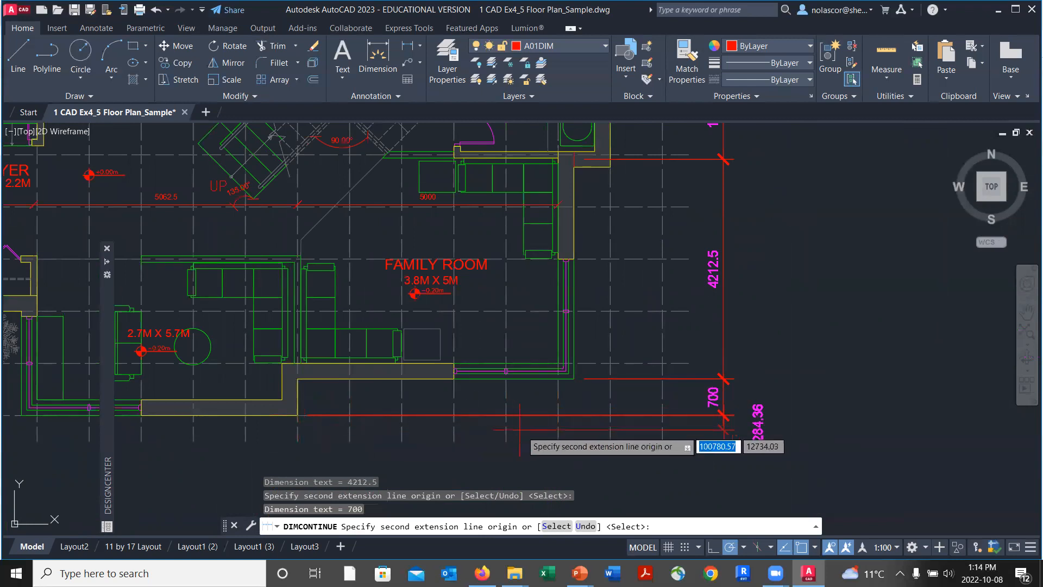
{"action": "scroll", "coordinate": [620, 442], "scroll_direction": "down", "scroll_amount": 2}
{"action": "scroll", "coordinate": [624, 442], "scroll_direction": "down", "scroll_amount": 2}
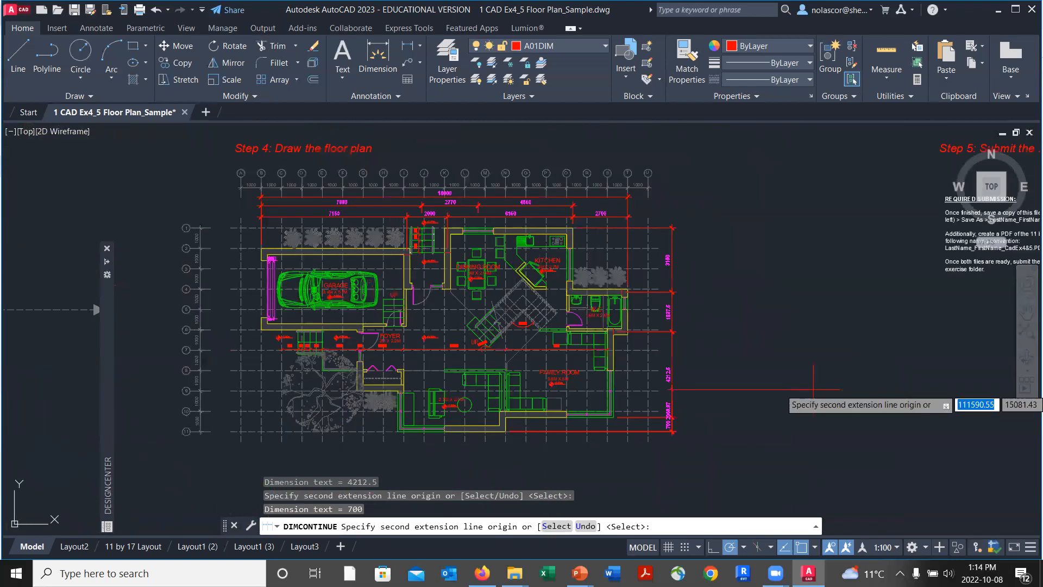
{"action": "key", "text": "Return"}
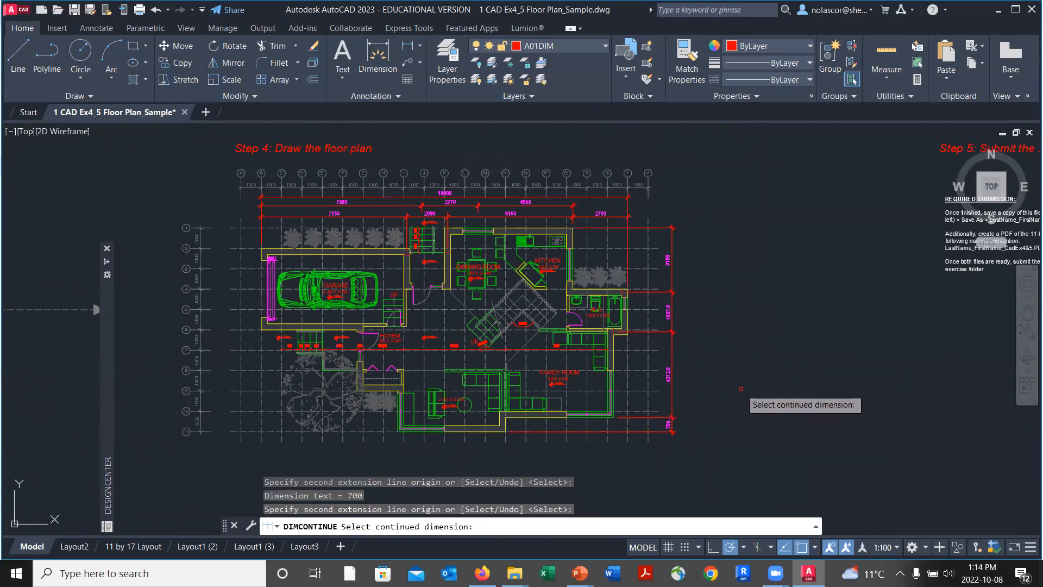
{"action": "key", "text": "Return"}
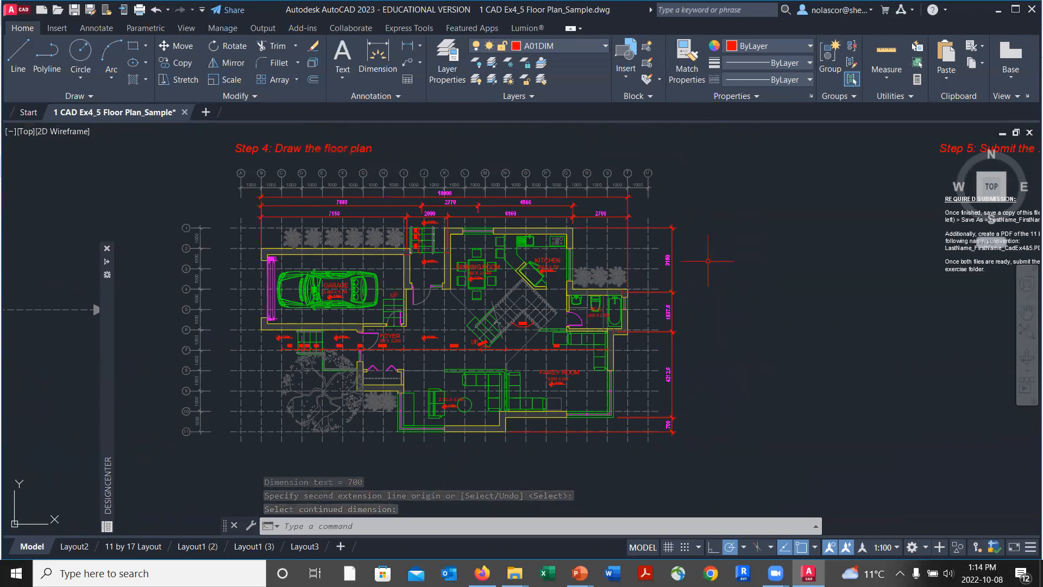
{"action": "key", "text": "Return"}
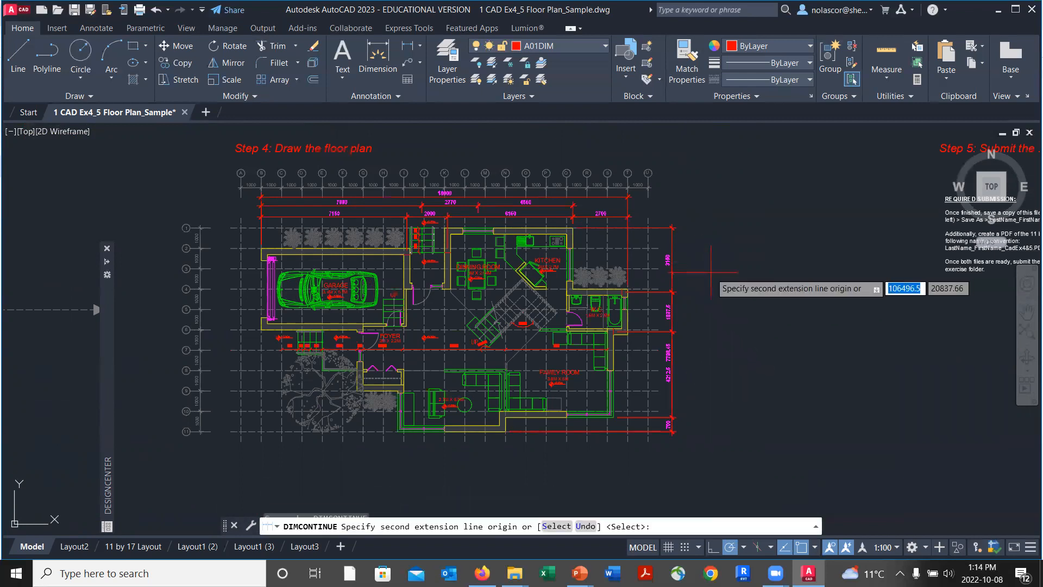
{"action": "key", "text": "Escape"}
{"action": "key", "text": "Escape"}
{"action": "key", "text": "Escape"}
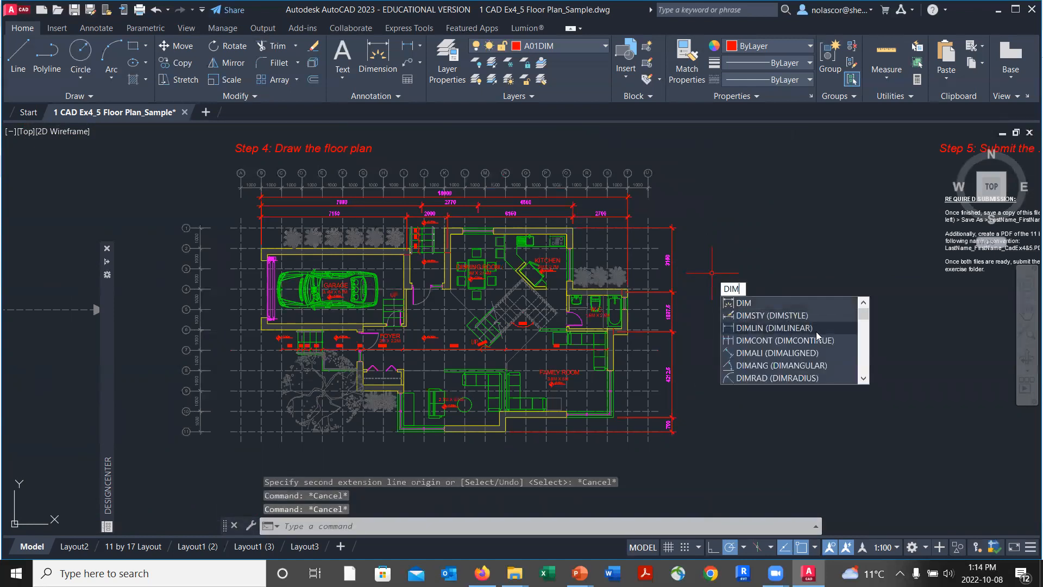
Place a vertical linear dimension from the kitchen's upper outer corner to the centre of its east window, outside the existing east-side chain.
{"action": "left_click", "coordinate": [816, 331]}
{"action": "scroll", "coordinate": [598, 253], "scroll_direction": "up", "scroll_amount": 2}
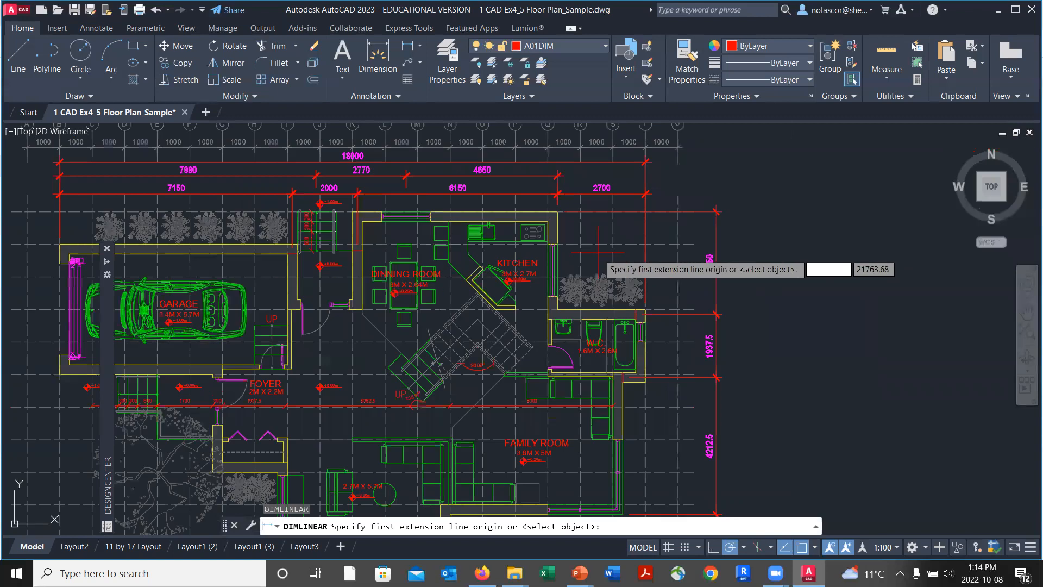
{"action": "scroll", "coordinate": [598, 254], "scroll_direction": "up", "scroll_amount": 3}
{"action": "left_click", "coordinate": [500, 155]}
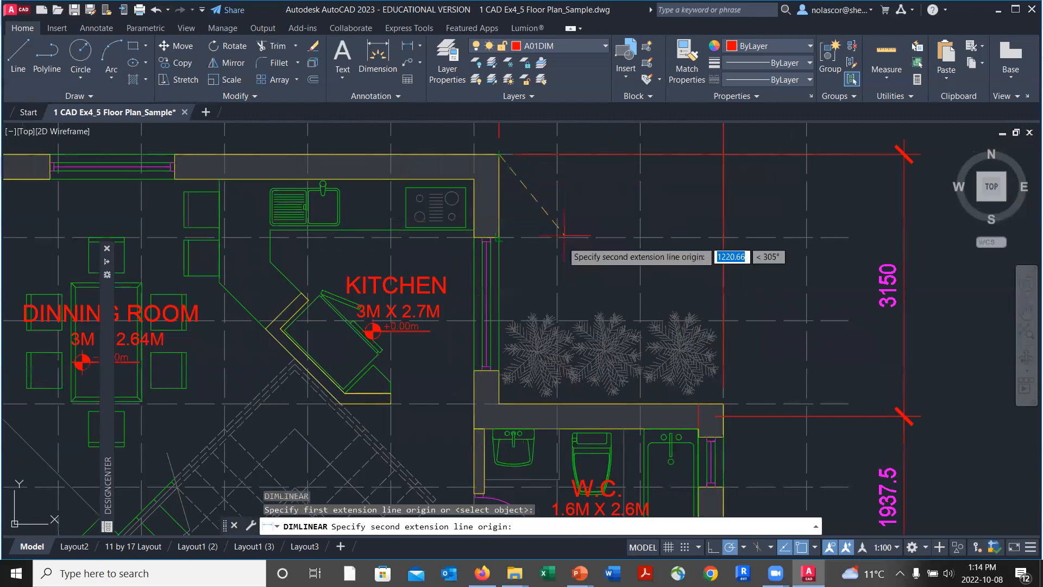
{"action": "left_click", "coordinate": [487, 303]}
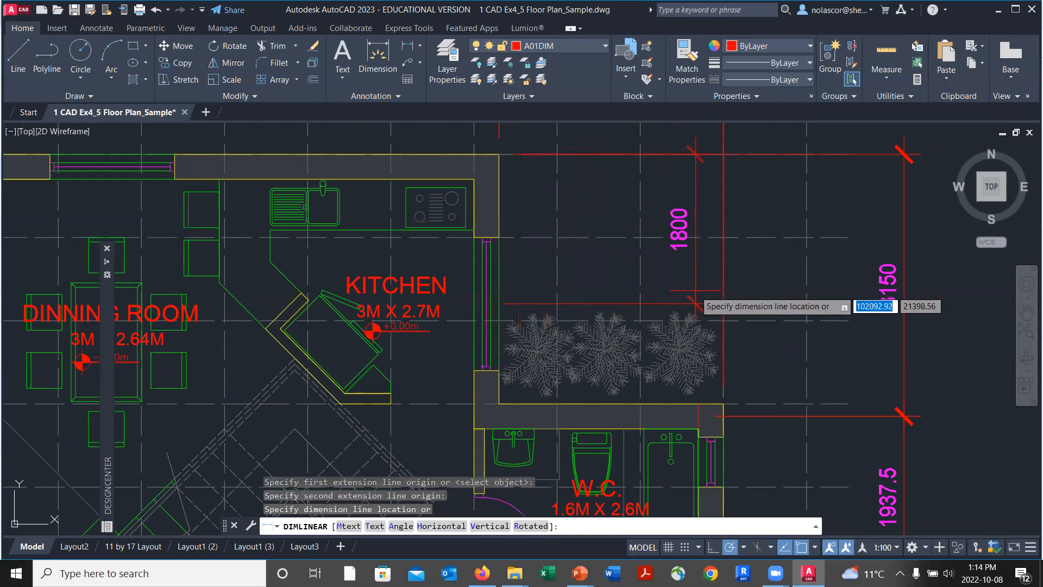
{"action": "scroll", "coordinate": [782, 294], "scroll_direction": "down", "scroll_amount": 1}
{"action": "scroll", "coordinate": [761, 297], "scroll_direction": "down", "scroll_amount": 3}
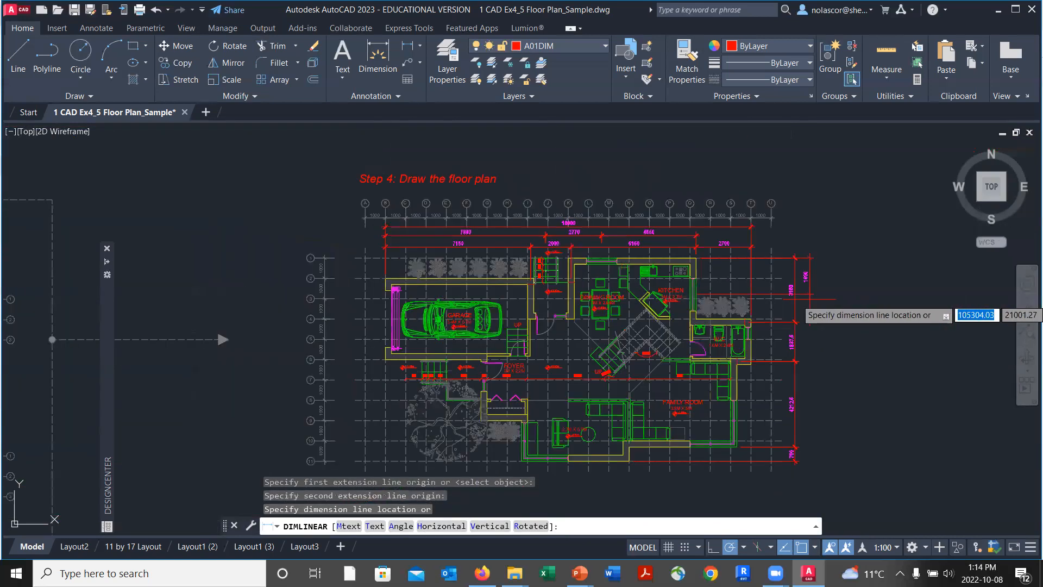
{"action": "scroll", "coordinate": [701, 249], "scroll_direction": "up", "scroll_amount": 2}
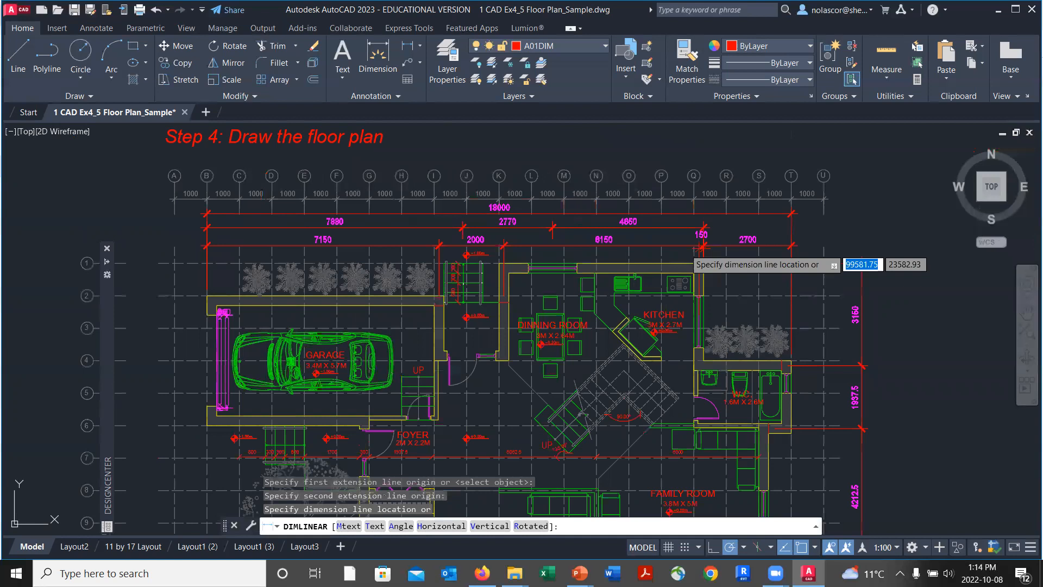
{"action": "scroll", "coordinate": [685, 255], "scroll_direction": "up", "scroll_amount": 2}
{"action": "scroll", "coordinate": [902, 337], "scroll_direction": "down", "scroll_amount": 3}
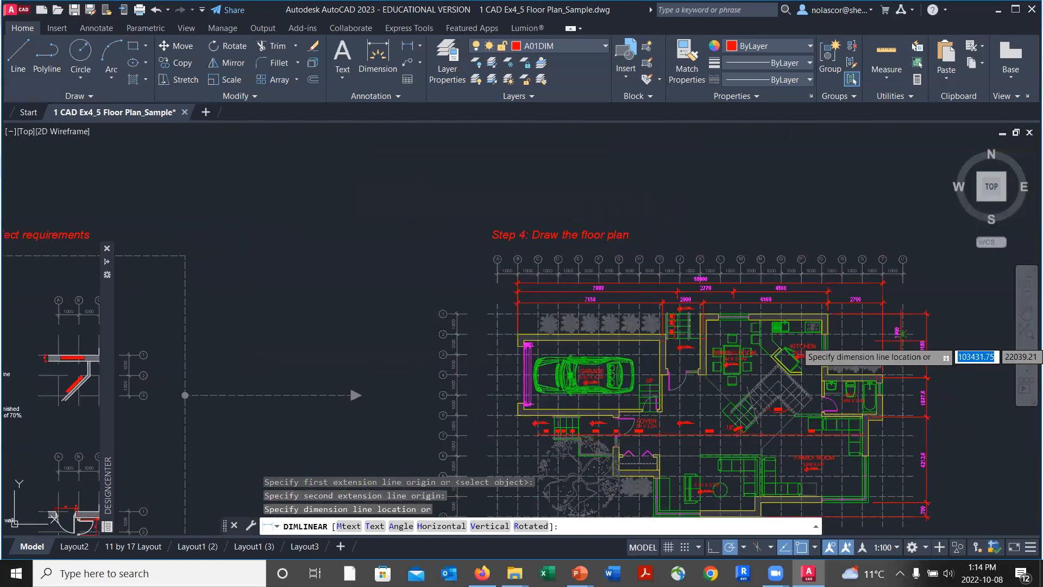
{"action": "scroll", "coordinate": [902, 334], "scroll_direction": "down", "scroll_amount": 2}
{"action": "scroll", "coordinate": [747, 312], "scroll_direction": "up", "scroll_amount": 4}
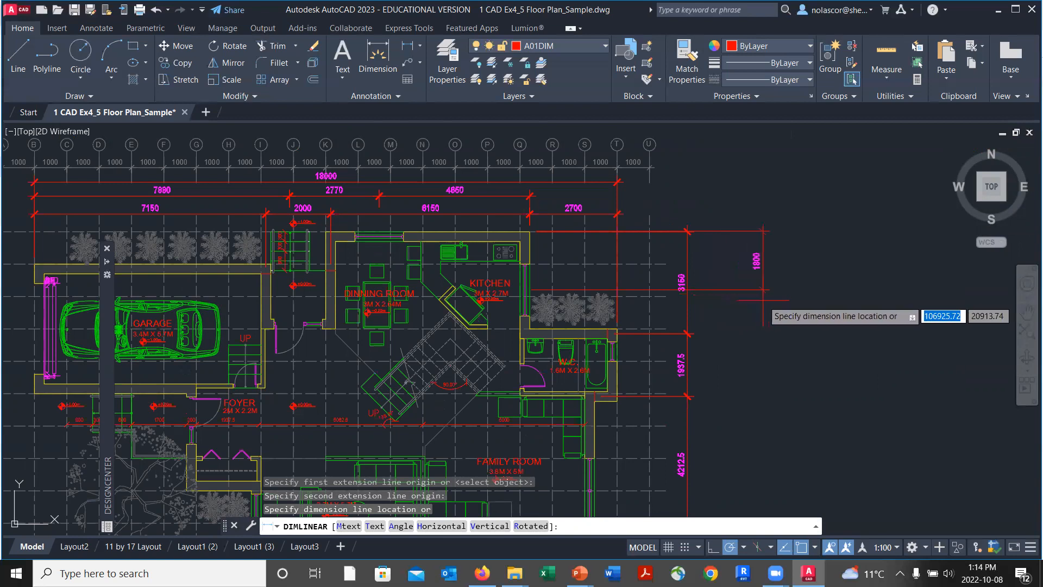
{"action": "left_click", "coordinate": [717, 300]}
Continue the outer dimension chain from the kitchen window's centre to the centre of the W.C. window.
{"action": "type", "text": "dimc"}
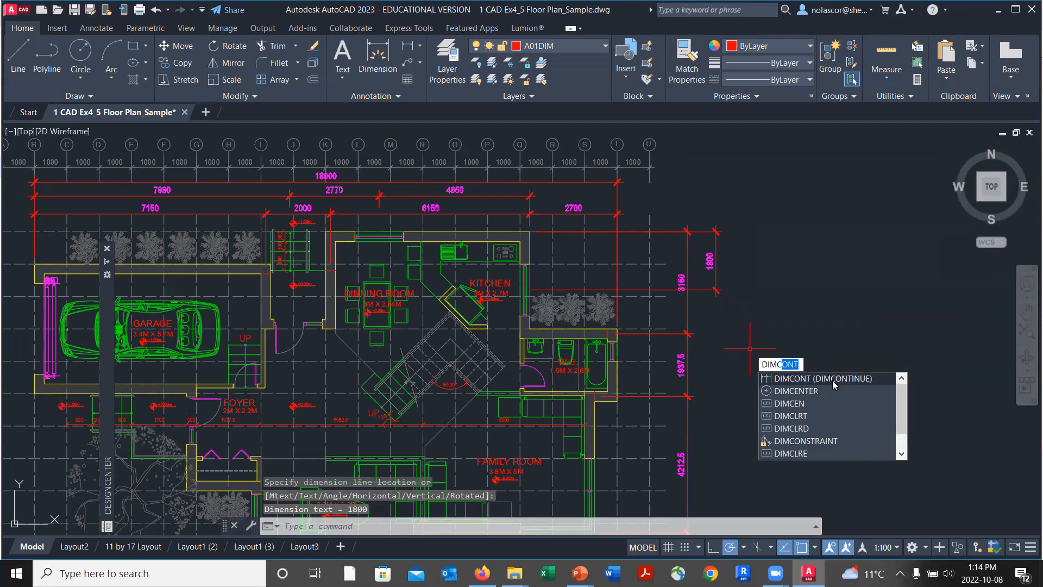
{"action": "left_click", "coordinate": [833, 381]}
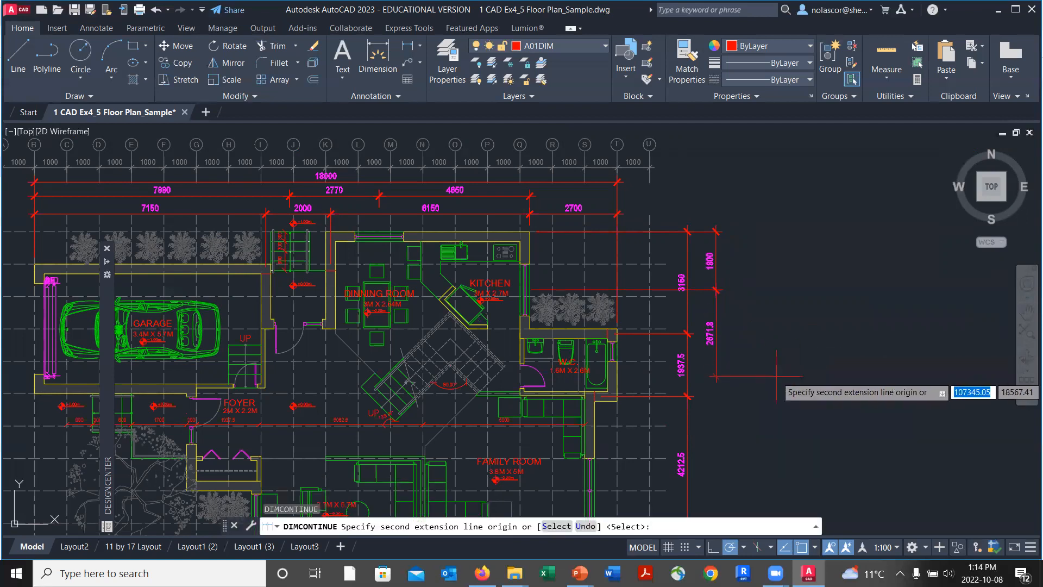
{"action": "scroll", "coordinate": [649, 368], "scroll_direction": "up", "scroll_amount": 2}
{"action": "scroll", "coordinate": [648, 365], "scroll_direction": "up", "scroll_amount": 2}
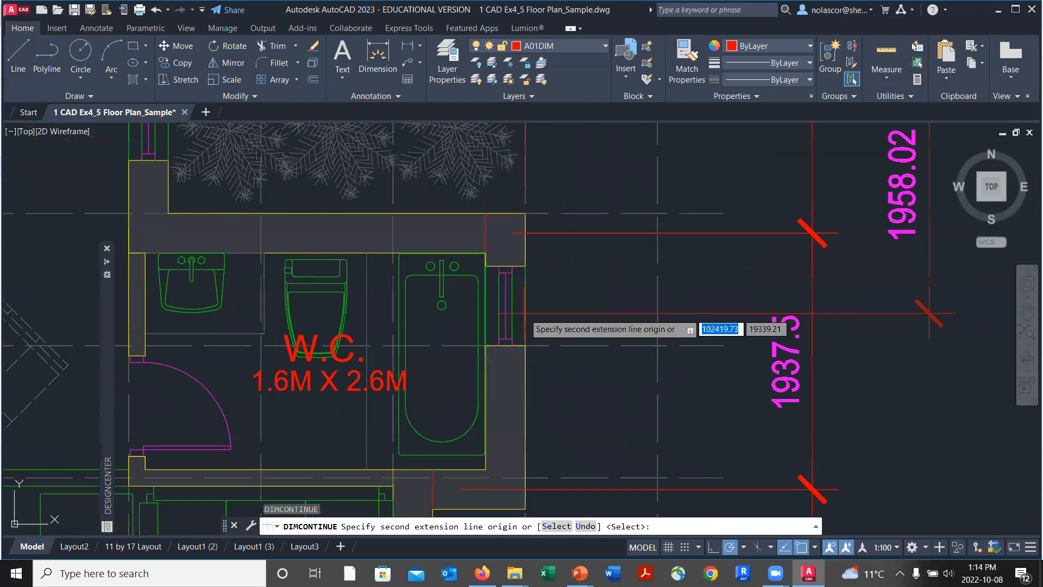
{"action": "left_click", "coordinate": [587, 319]}
Extend the outer chain to the centre of the family room's east window mullion and on to the room's lower outer corner.
{"action": "scroll", "coordinate": [613, 346], "scroll_direction": "down", "scroll_amount": 1}
{"action": "scroll", "coordinate": [613, 346], "scroll_direction": "down", "scroll_amount": 5}
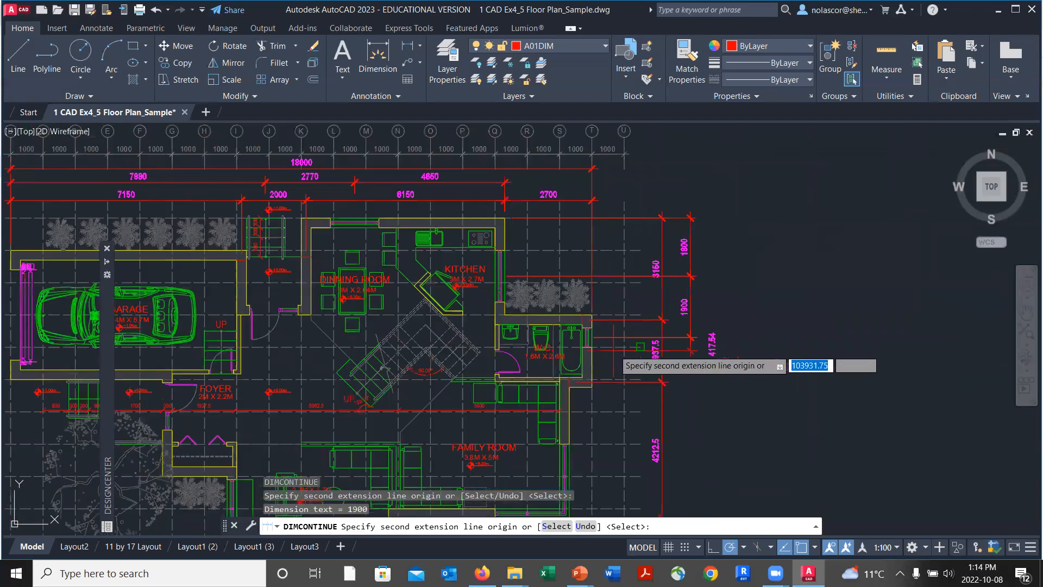
{"action": "scroll", "coordinate": [612, 346], "scroll_direction": "up", "scroll_amount": 6}
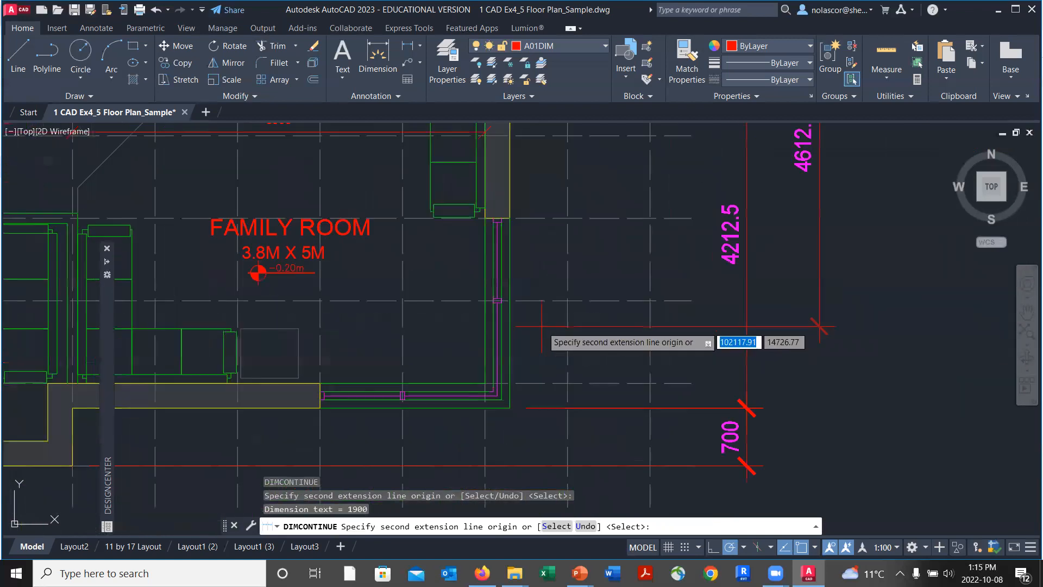
{"action": "scroll", "coordinate": [524, 312], "scroll_direction": "down", "scroll_amount": 1}
{"action": "scroll", "coordinate": [476, 288], "scroll_direction": "up", "scroll_amount": 4}
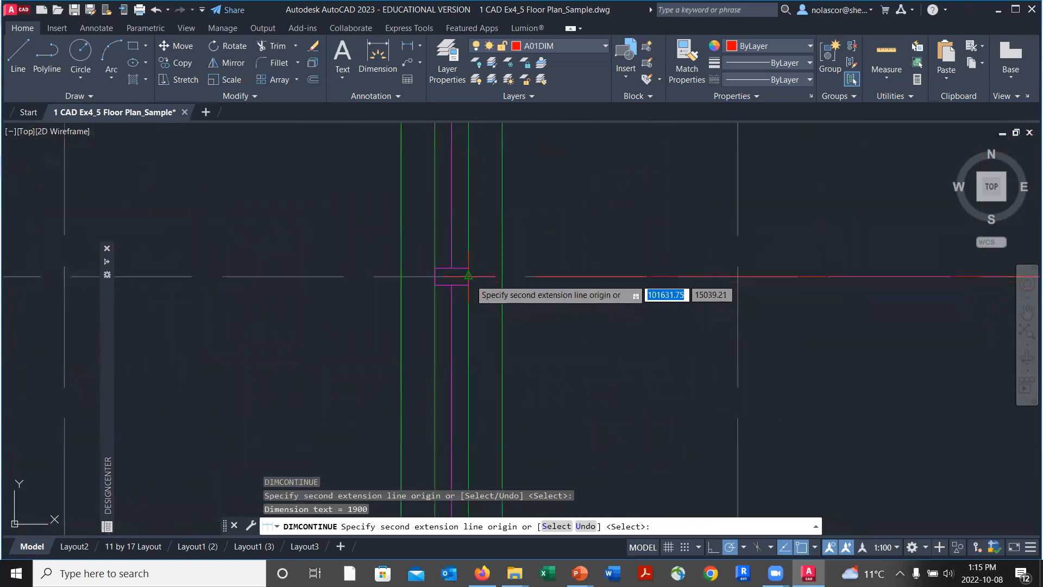
{"action": "left_click", "coordinate": [468, 277]}
{"action": "scroll", "coordinate": [632, 324], "scroll_direction": "down", "scroll_amount": 3}
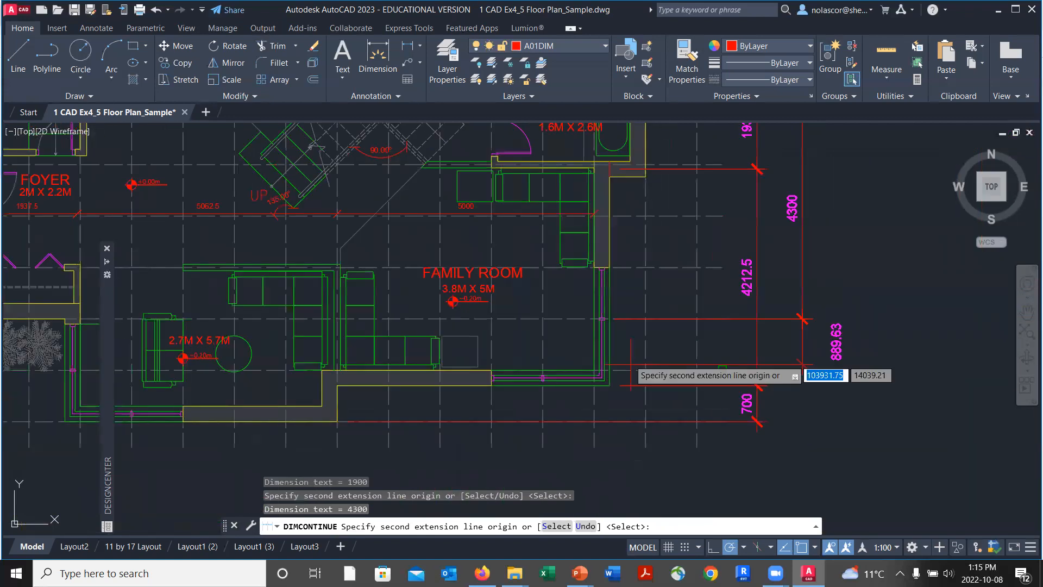
{"action": "left_click", "coordinate": [610, 385]}
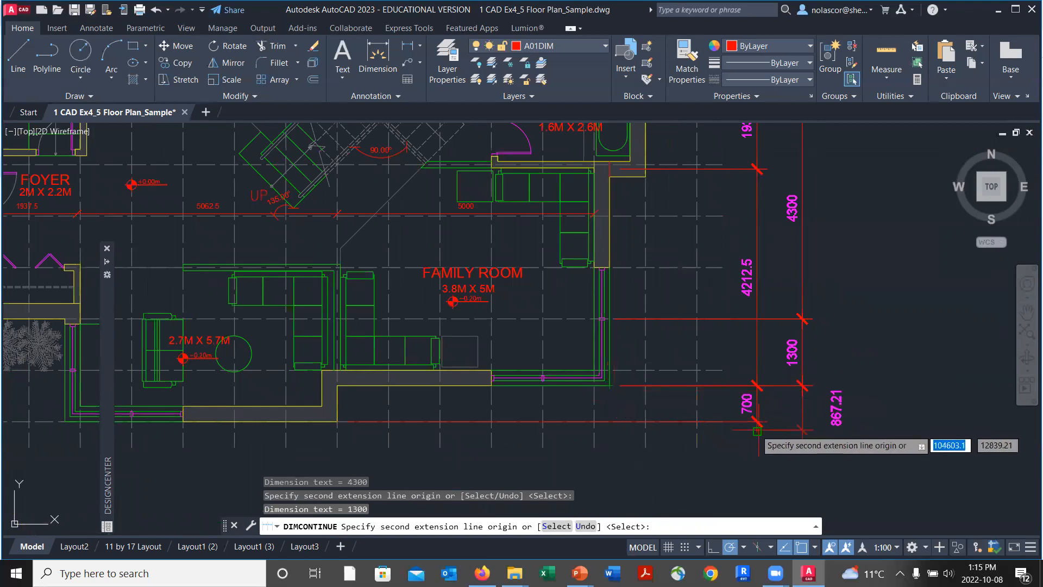
{"action": "key", "text": "Return"}
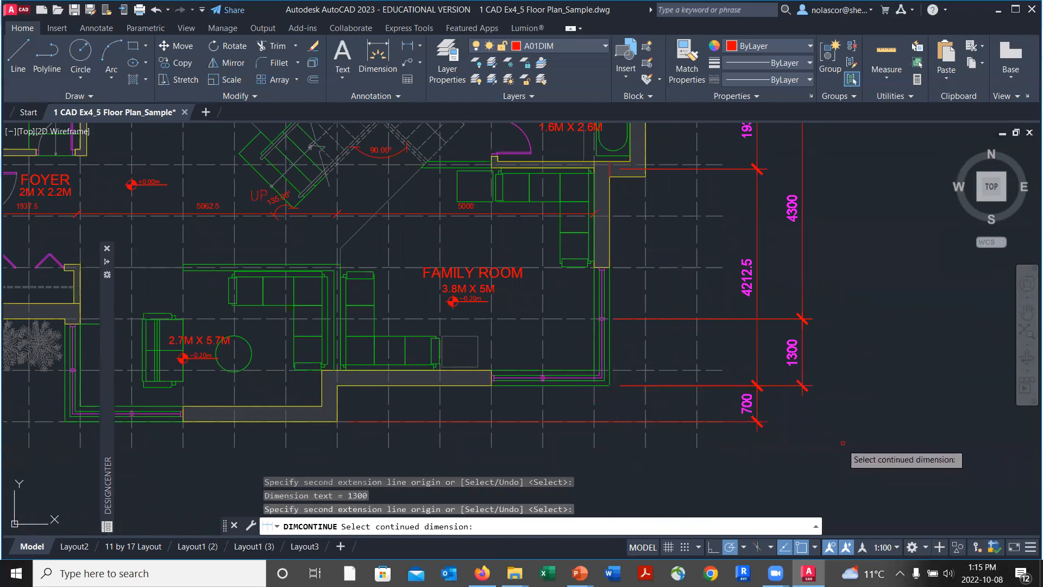
{"action": "key", "text": "Return"}
{"action": "scroll", "coordinate": [873, 382], "scroll_direction": "down", "scroll_amount": 2}
{"action": "middle_click_drag", "start_coordinate": [890, 333], "coordinate": [791, 379]}
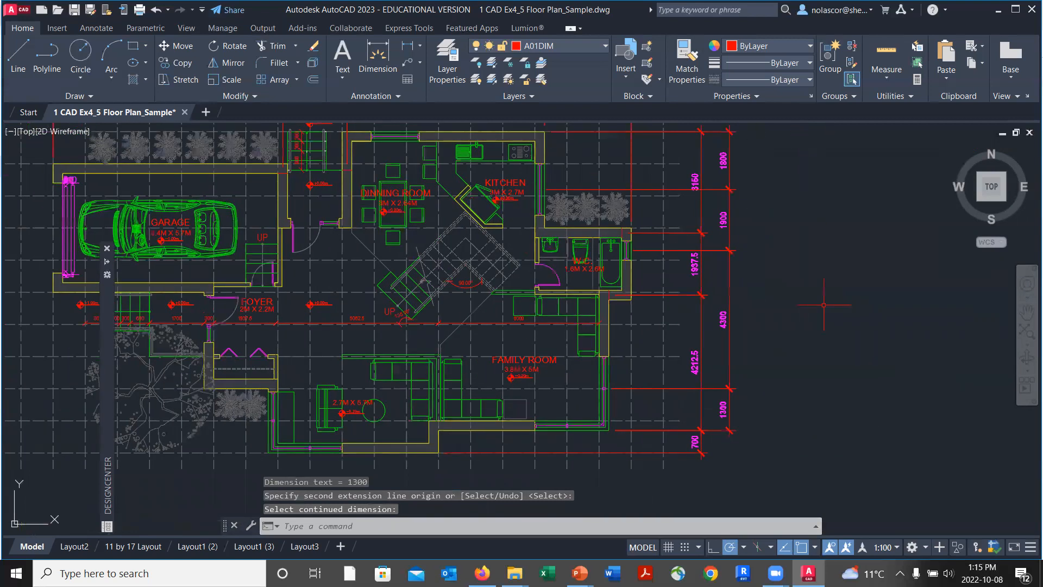
{"action": "middle_click_drag", "start_coordinate": [675, 173], "coordinate": [689, 268]}
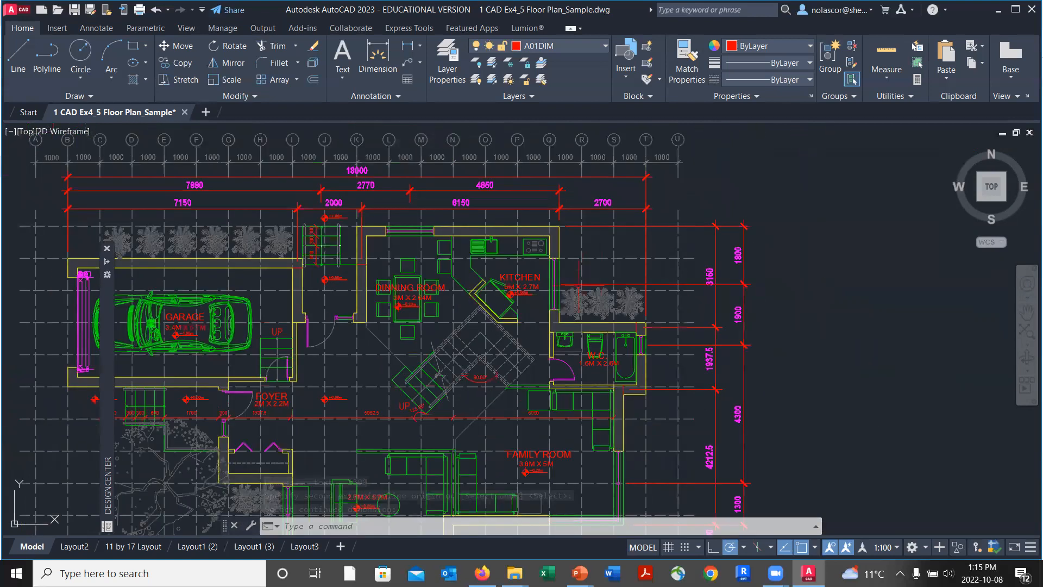
{"action": "scroll", "coordinate": [715, 283], "scroll_direction": "up", "scroll_amount": 4}
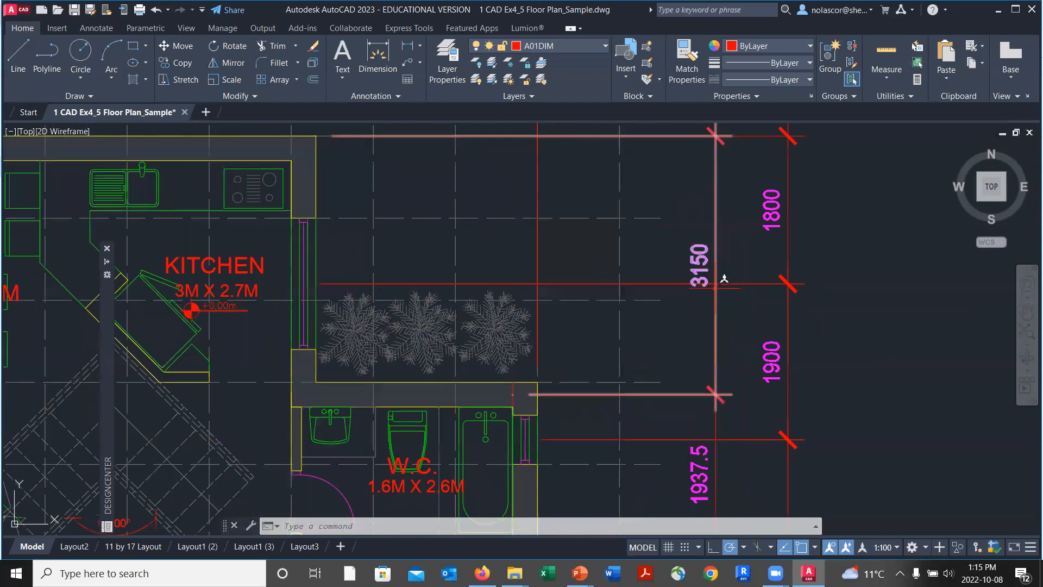
Shorten both outer-chain extension lines at the kitchen window's centre so they start at the inner chain's dimension line.
{"action": "scroll", "coordinate": [724, 279], "scroll_direction": "up", "scroll_amount": 4}
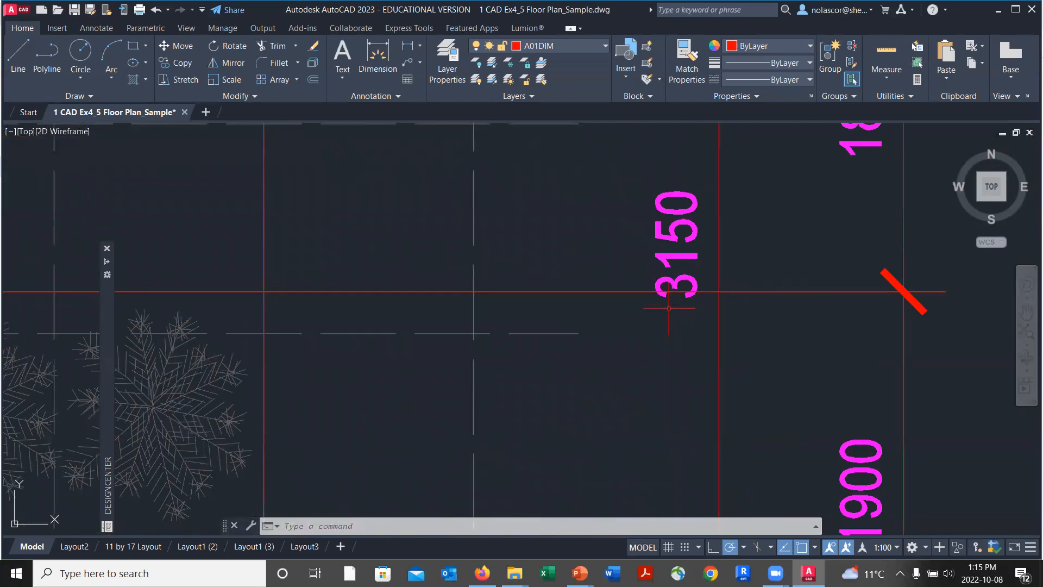
{"action": "scroll", "coordinate": [661, 324], "scroll_direction": "down", "scroll_amount": 4}
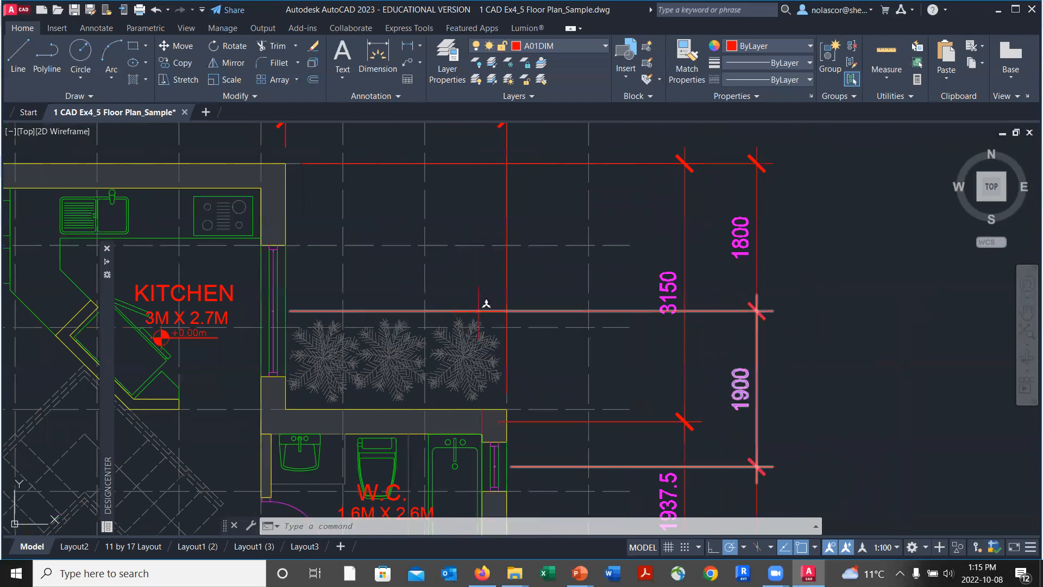
{"action": "left_click", "coordinate": [470, 310]}
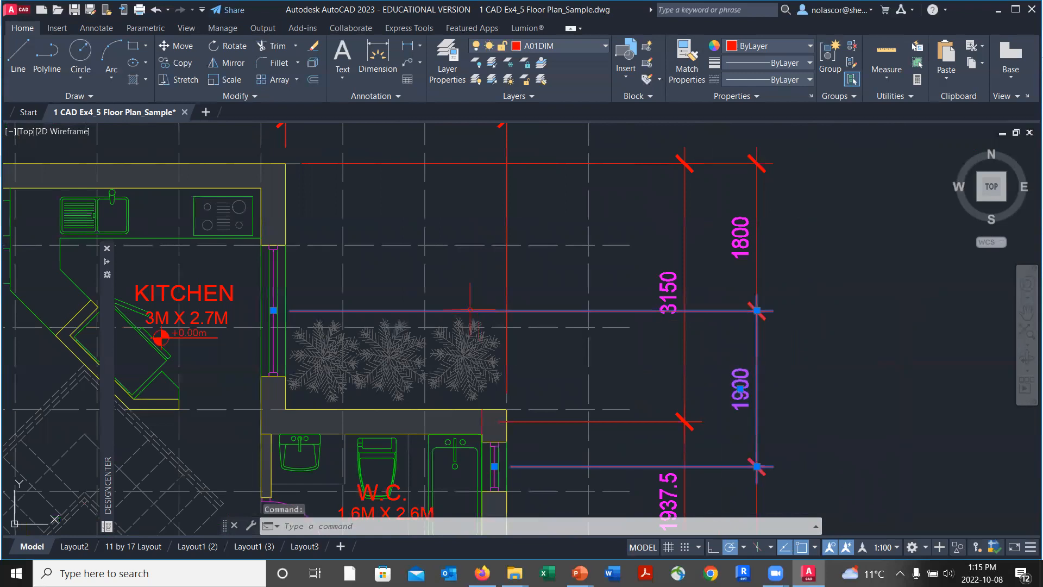
{"action": "left_click", "coordinate": [274, 311]}
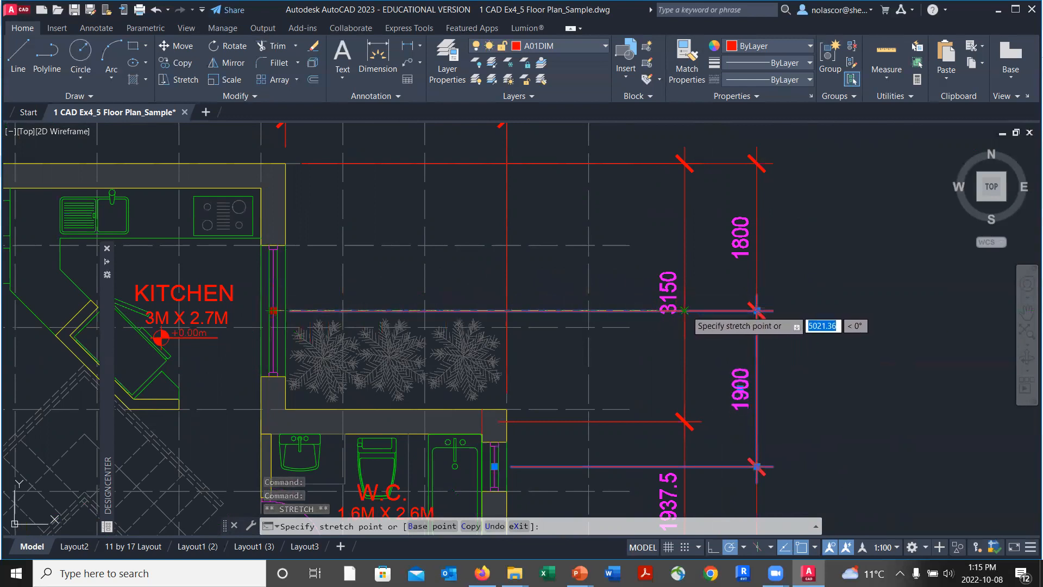
{"action": "left_click", "coordinate": [685, 310]}
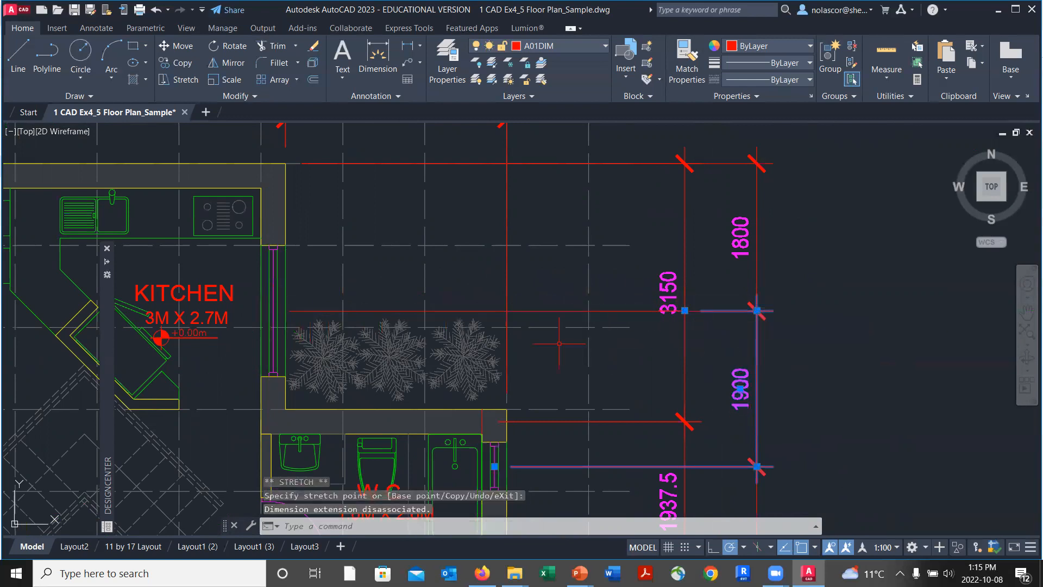
{"action": "left_click", "coordinate": [559, 310]}
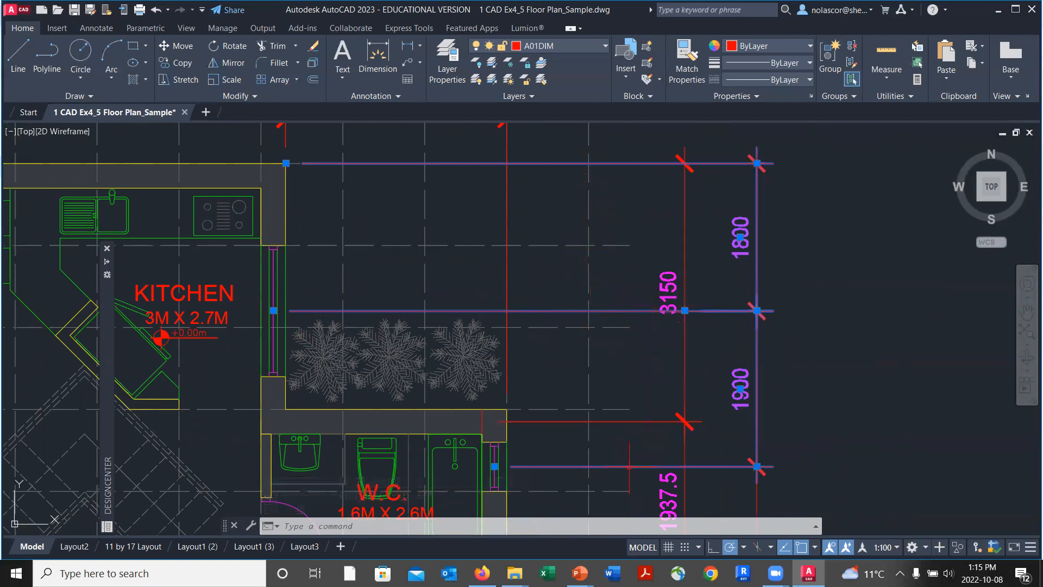
{"action": "left_click", "coordinate": [274, 311]}
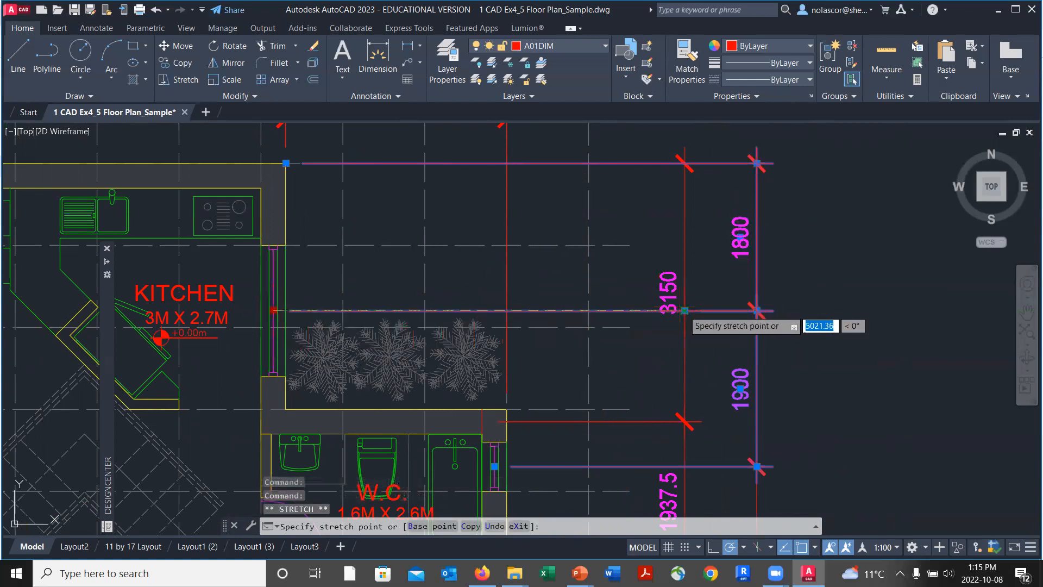
{"action": "left_click", "coordinate": [685, 311]}
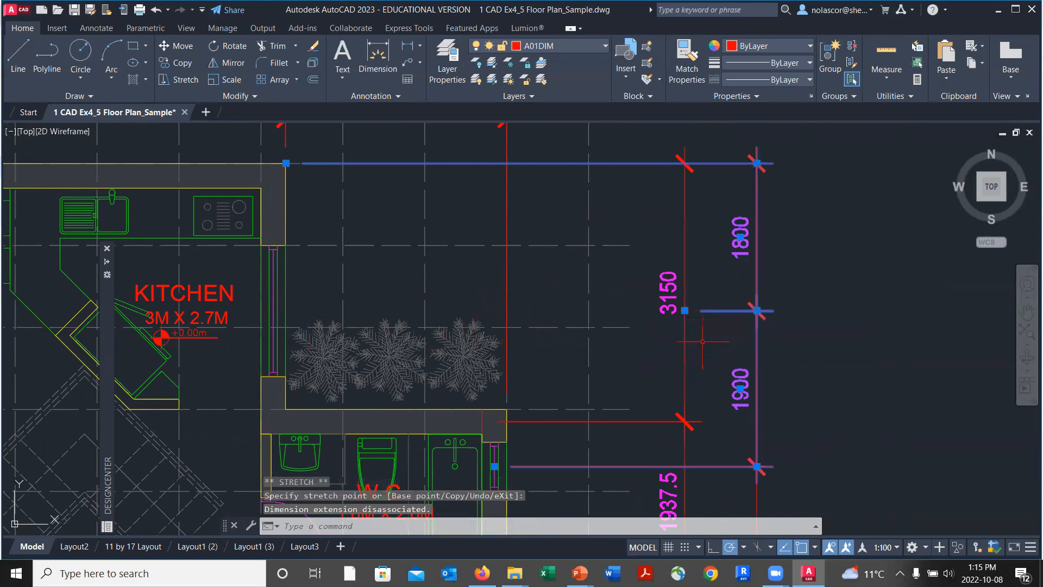
{"action": "key", "text": "Escape"}
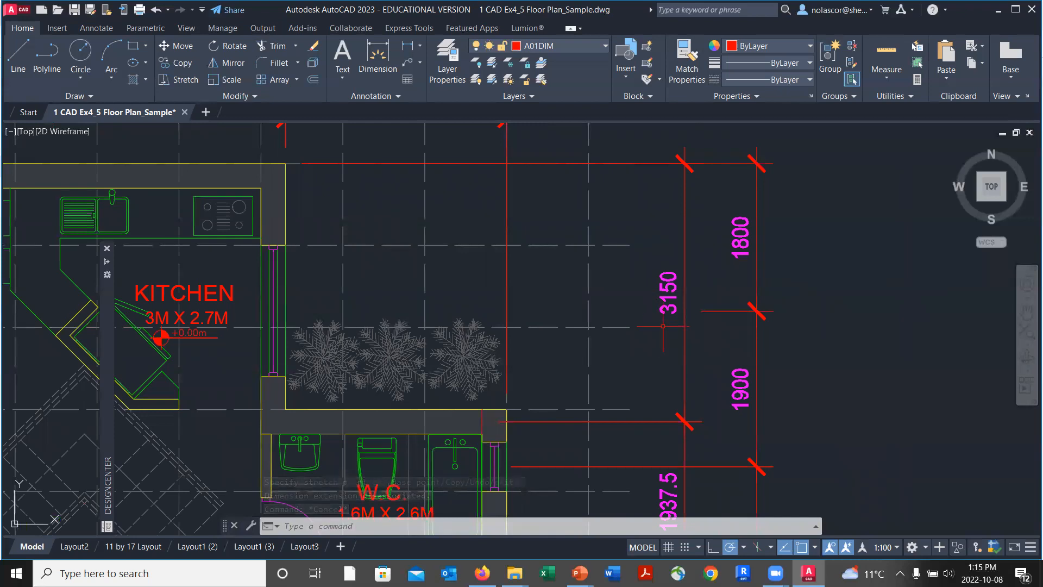
Pull both outer-chain extension line origins at the W.C. window's centre out to the inner chain's dimension line.
{"action": "scroll", "coordinate": [646, 346], "scroll_direction": "down", "scroll_amount": 2}
{"action": "middle_click_drag", "start_coordinate": [646, 346], "coordinate": [637, 213]}
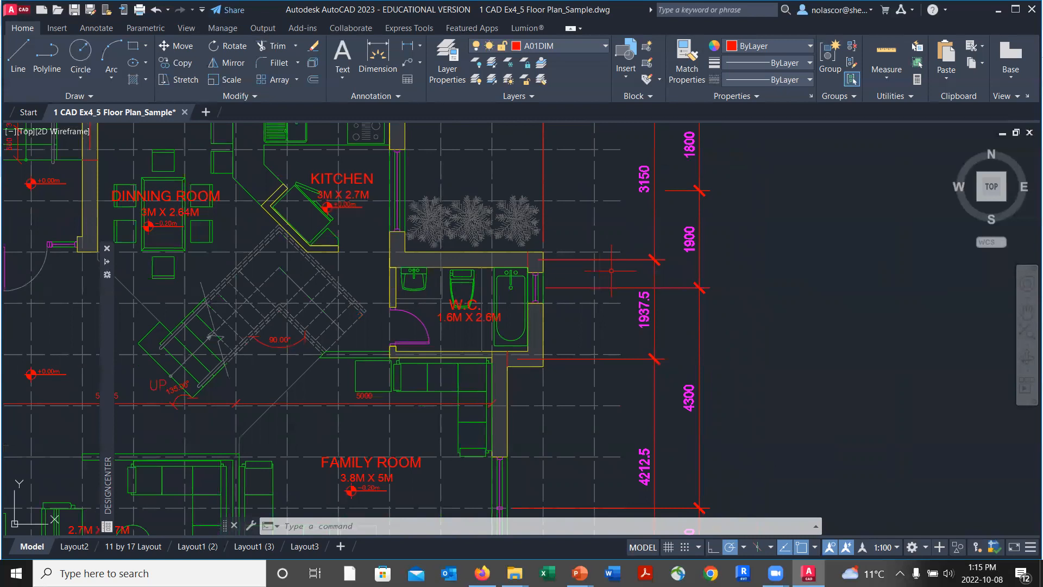
{"action": "left_click", "coordinate": [592, 289]}
{"action": "scroll", "coordinate": [568, 300], "scroll_direction": "up", "scroll_amount": 2}
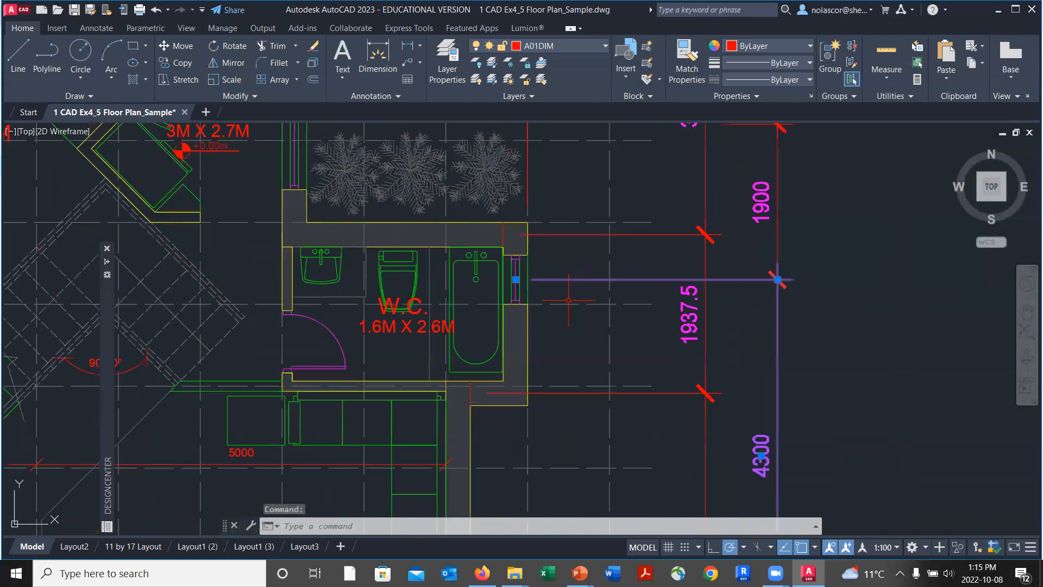
{"action": "scroll", "coordinate": [568, 299], "scroll_direction": "up", "scroll_amount": 4}
{"action": "left_click", "coordinate": [438, 245]}
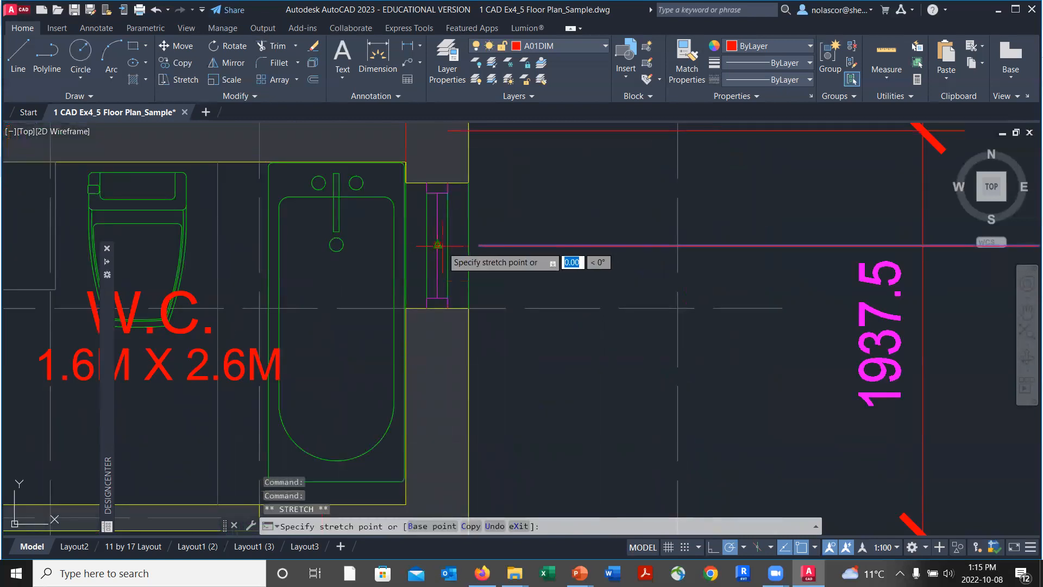
{"action": "left_click", "coordinate": [923, 245]}
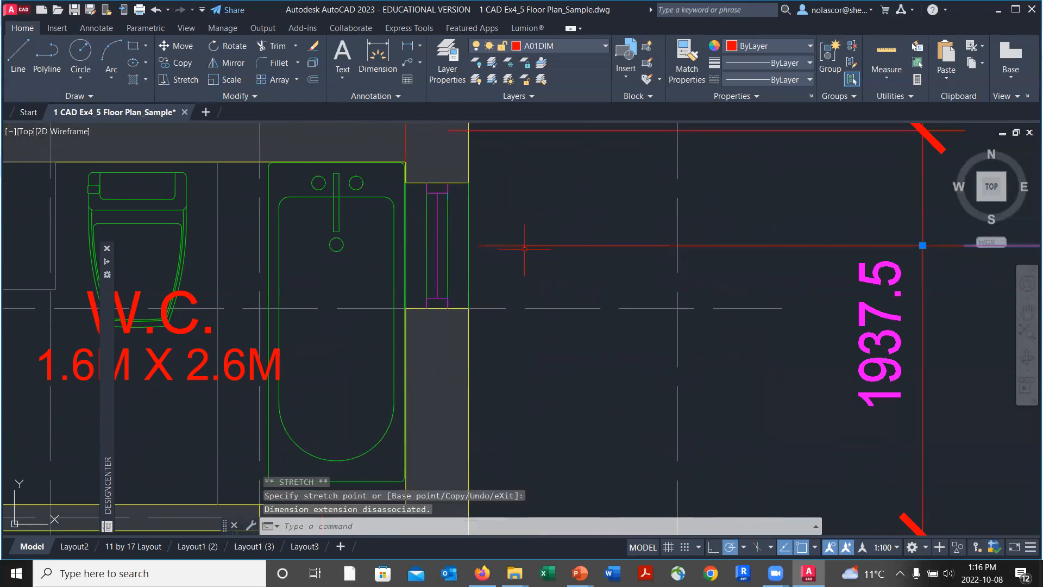
{"action": "left_click", "coordinate": [438, 245]}
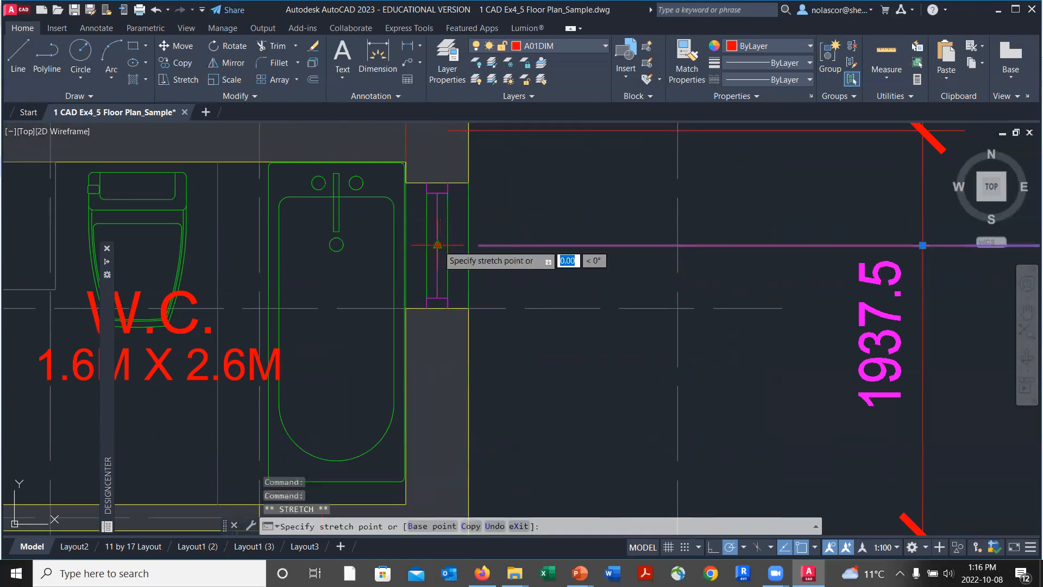
{"action": "left_click", "coordinate": [896, 244]}
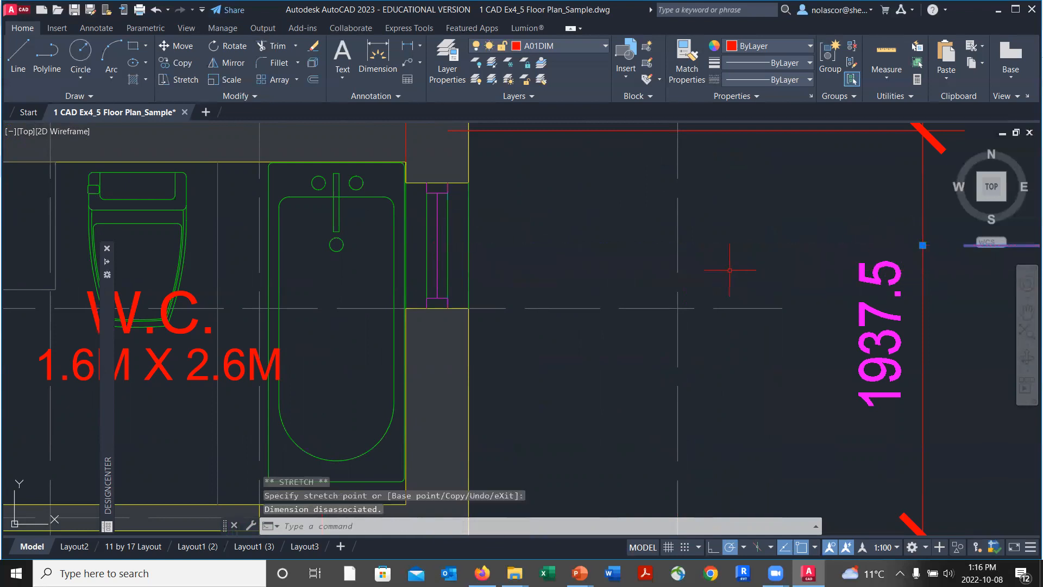
{"action": "scroll", "coordinate": [706, 261], "scroll_direction": "down", "scroll_amount": 2}
{"action": "key", "text": "Escape"}
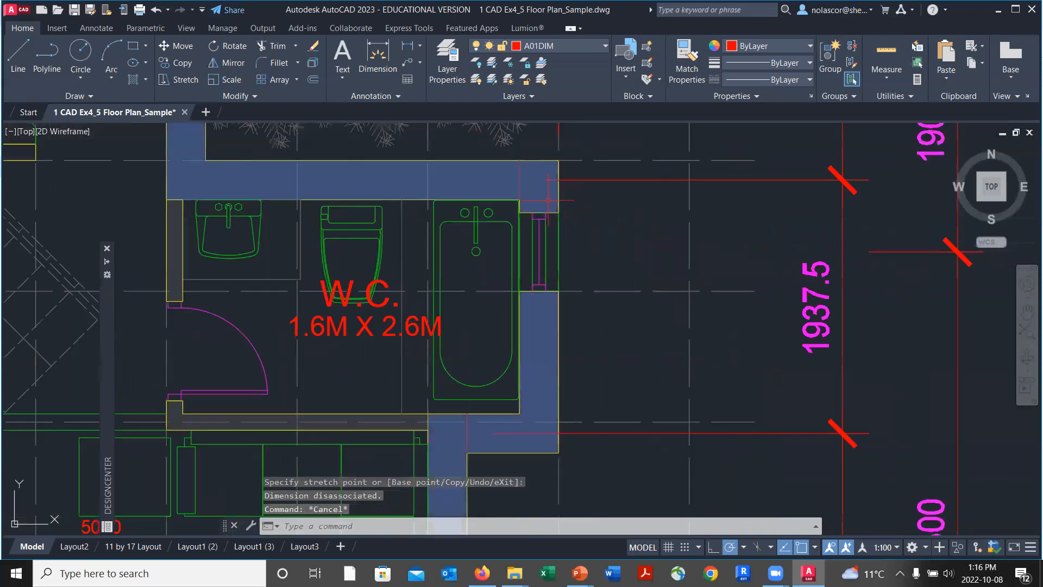
Delete the two short helper lines crossing the walls at the W.C.'s upper and lower outer corners.
{"action": "left_click", "coordinate": [519, 188]}
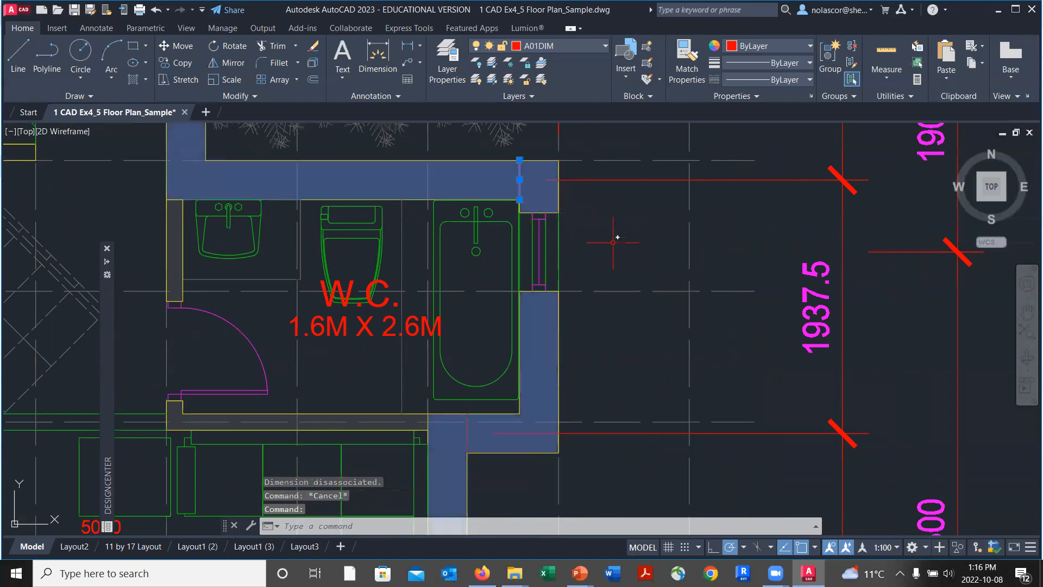
{"action": "key", "text": "Delete"}
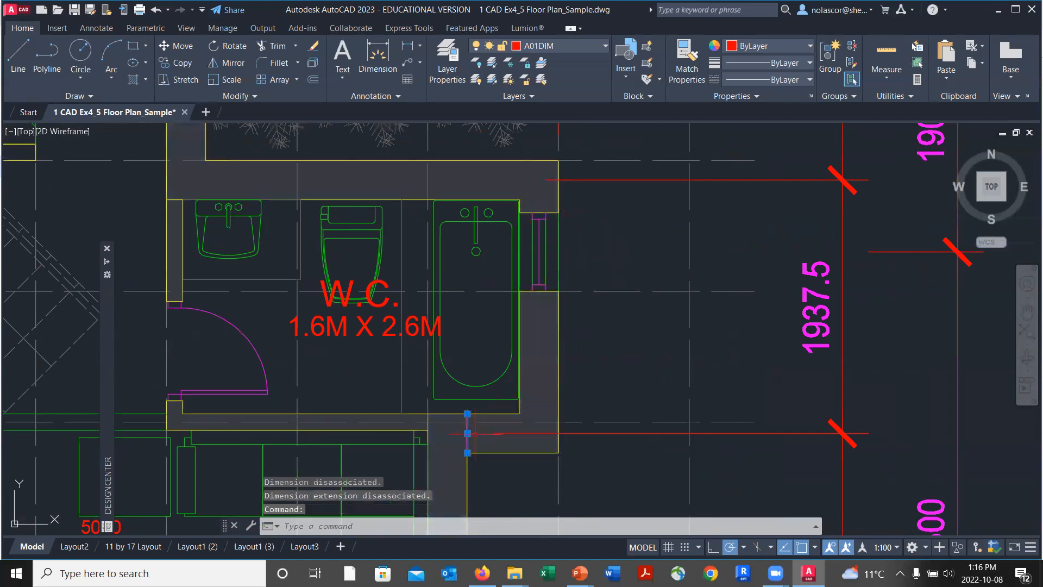
{"action": "scroll", "coordinate": [691, 358], "scroll_direction": "down", "scroll_amount": 2}
{"action": "mouse_move", "coordinate": [659, 358]}
{"action": "middle_mouse_down"}
{"action": "mouse_move", "coordinate": [610, 333]}
{"action": "mouse_move", "coordinate": [571, 248]}
{"action": "middle_mouse_up"}
{"action": "scroll", "coordinate": [574, 328], "scroll_direction": "down", "scroll_amount": 2}
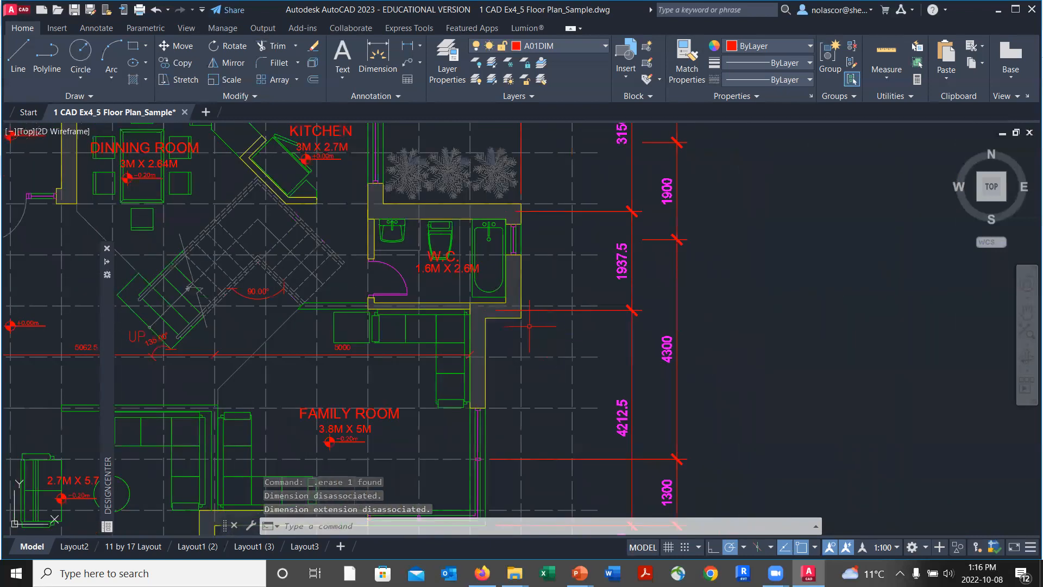
Stretch both inner-chain extension line origins in the W.C.'s lower wall to the midpoint on the wall's outer east face.
{"action": "scroll", "coordinate": [574, 329], "scroll_direction": "up", "scroll_amount": 4}
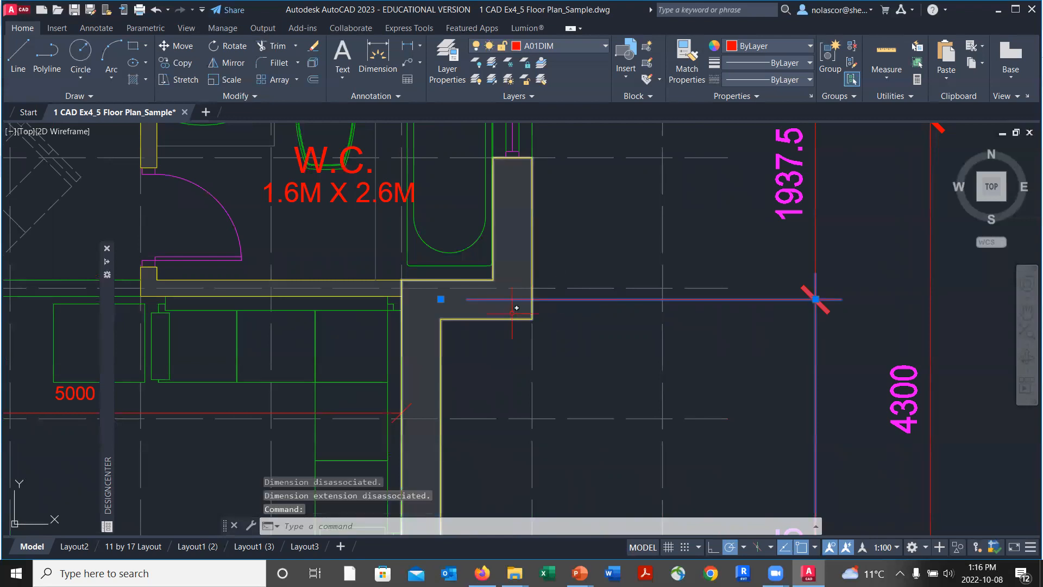
{"action": "left_click", "coordinate": [441, 299]}
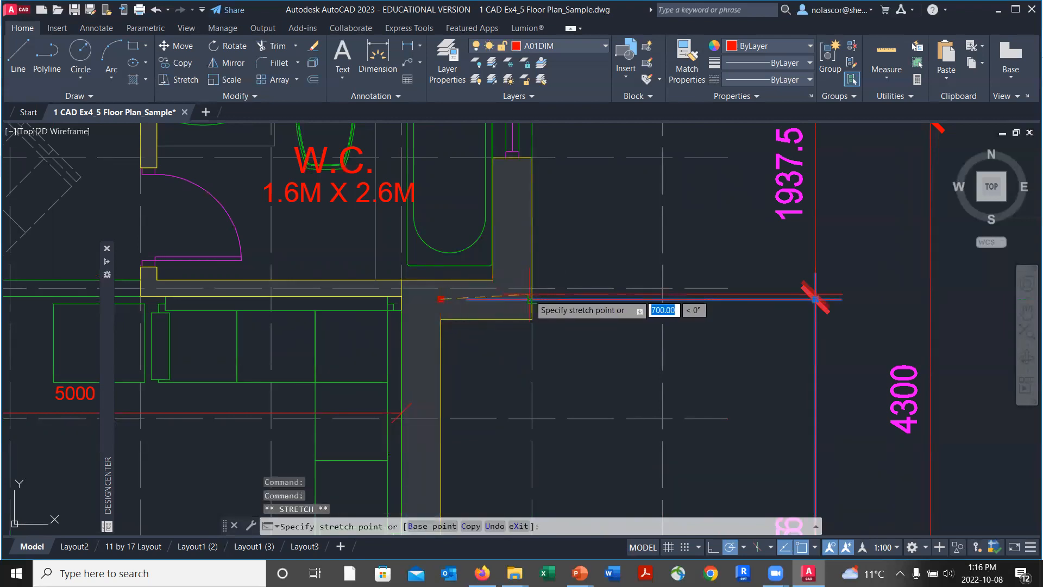
{"action": "left_click", "coordinate": [531, 299]}
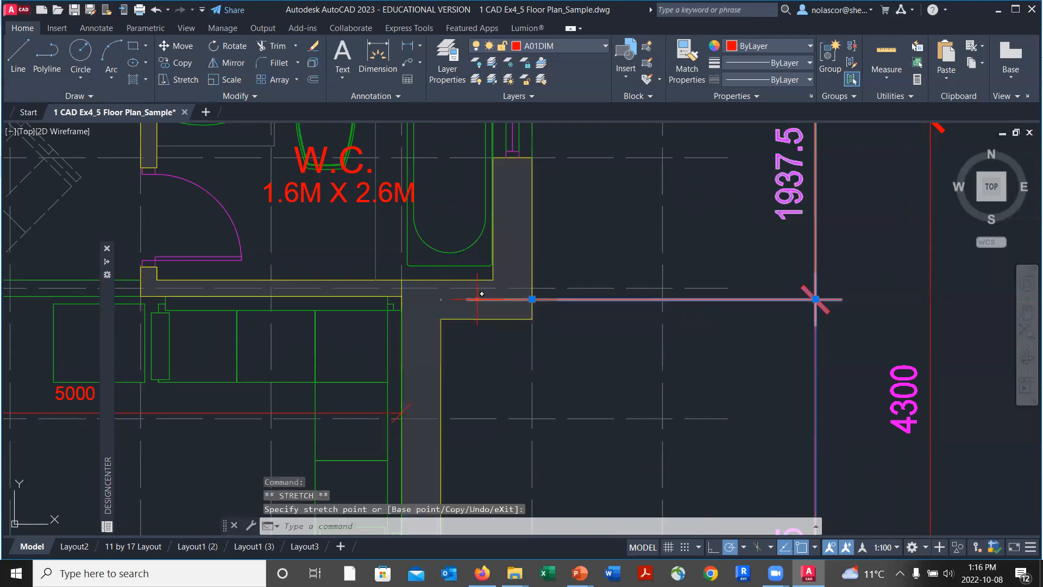
{"action": "left_click", "coordinate": [440, 299]}
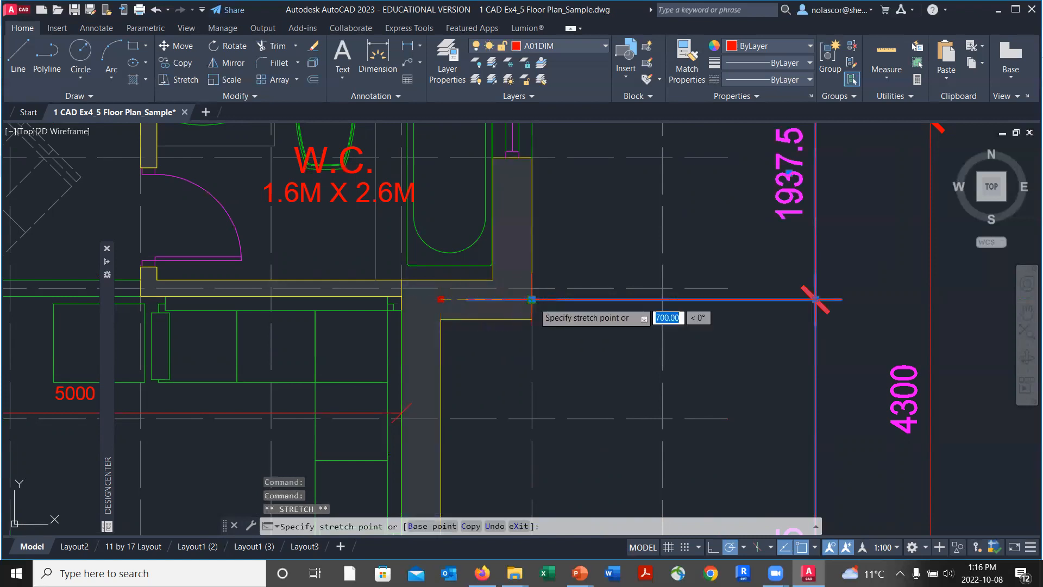
{"action": "left_click", "coordinate": [560, 328]}
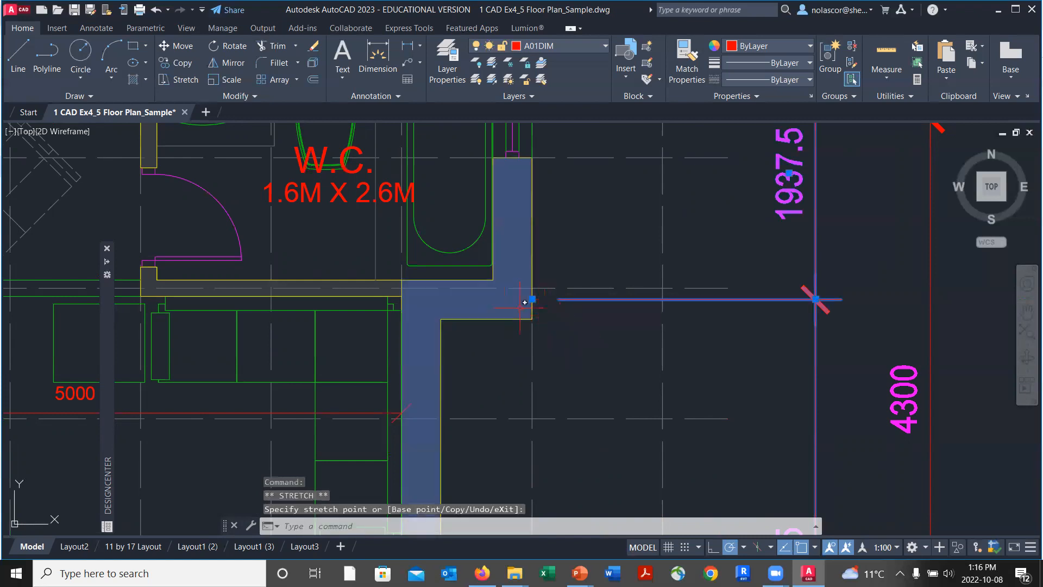
Move both inner-chain extension line origins in the W.C.'s upper wall out to the wall's outer east face.
{"action": "middle_click_drag", "start_coordinate": [608, 242], "coordinate": [578, 436]}
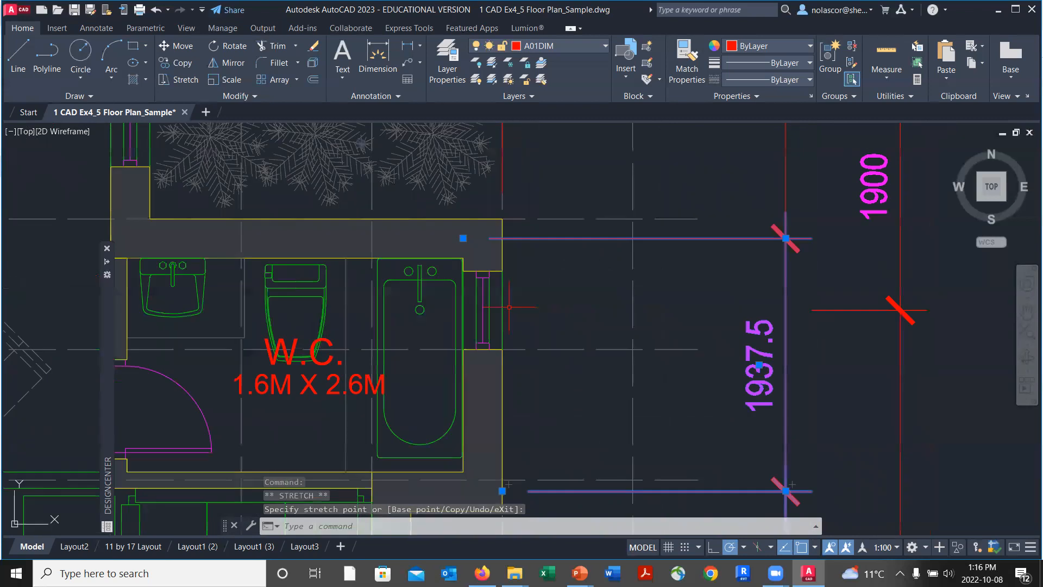
{"action": "left_click", "coordinate": [463, 238]}
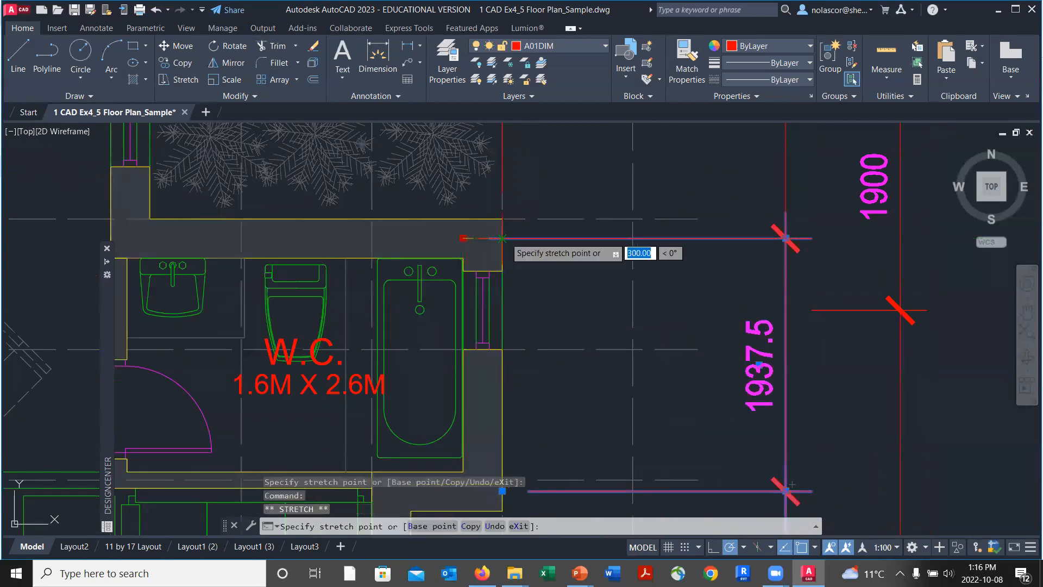
{"action": "left_click", "coordinate": [502, 238]}
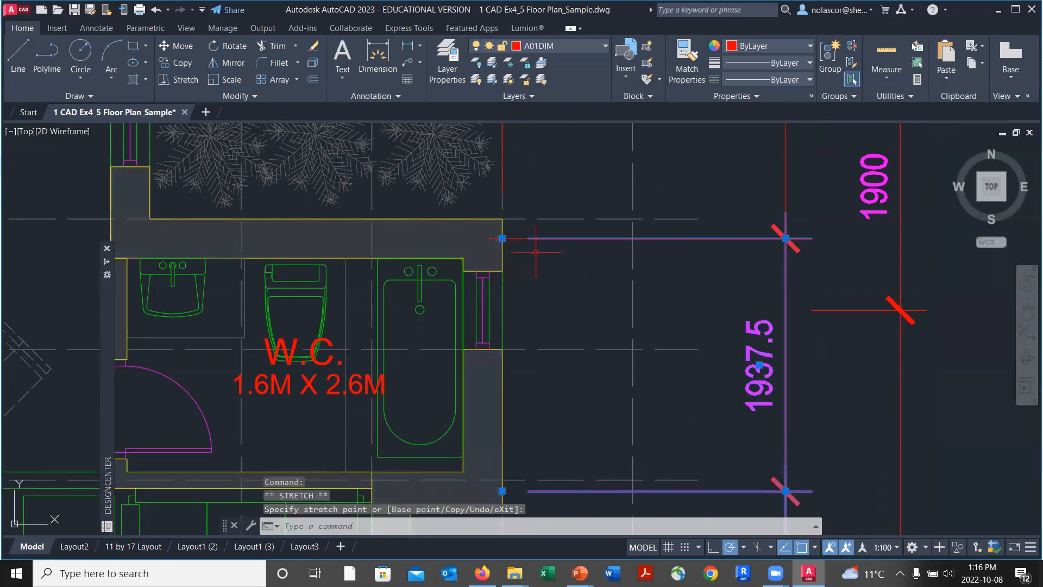
{"action": "key", "text": "Escape"}
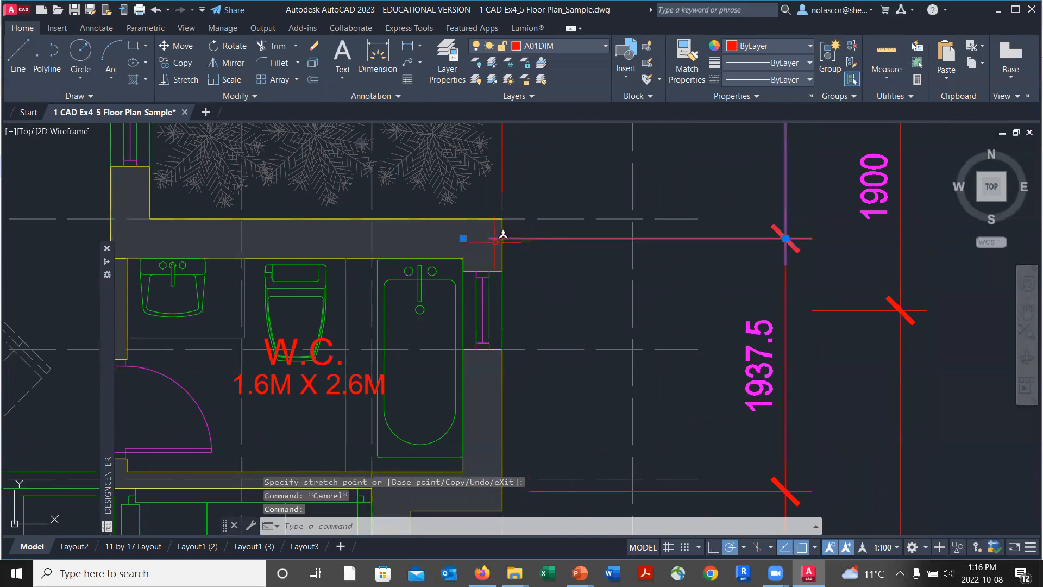
{"action": "left_click", "coordinate": [463, 238]}
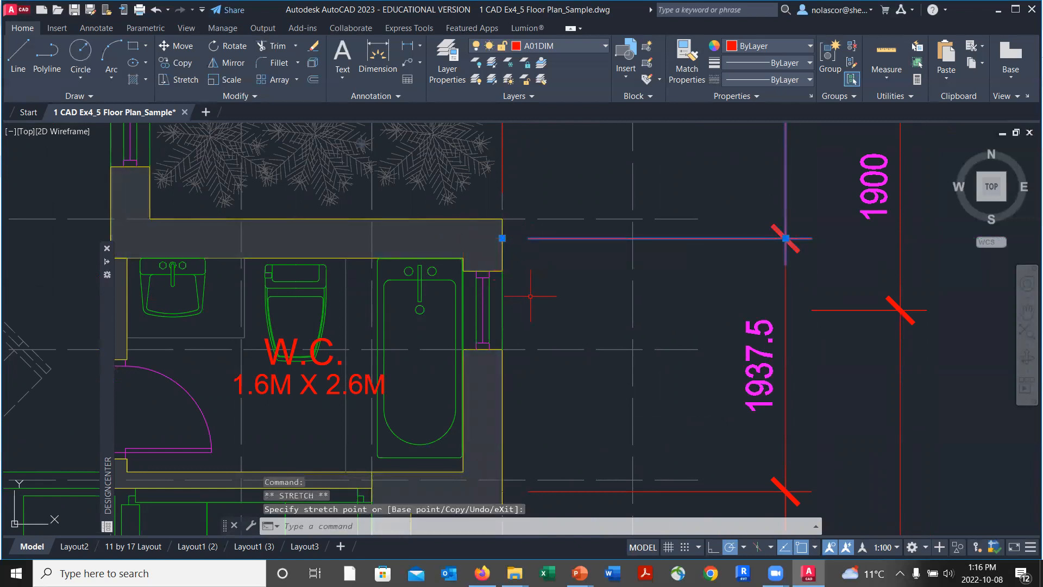
{"action": "key", "text": "Escape"}
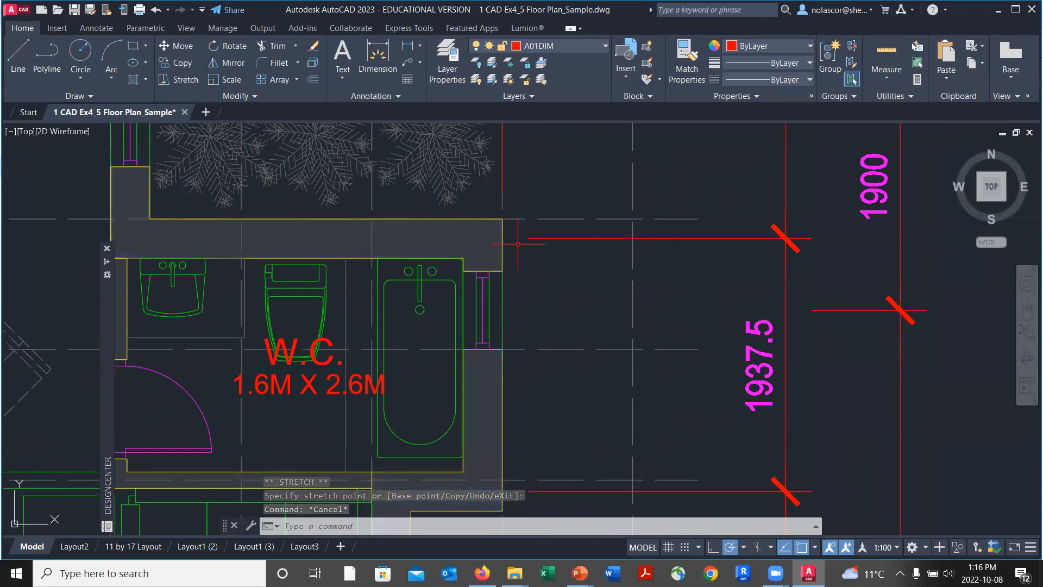
Pull both outer-chain extension line origins at the family room's east window centre out to the inner chain's dimension line.
{"action": "scroll", "coordinate": [584, 292], "scroll_direction": "down", "scroll_amount": 6}
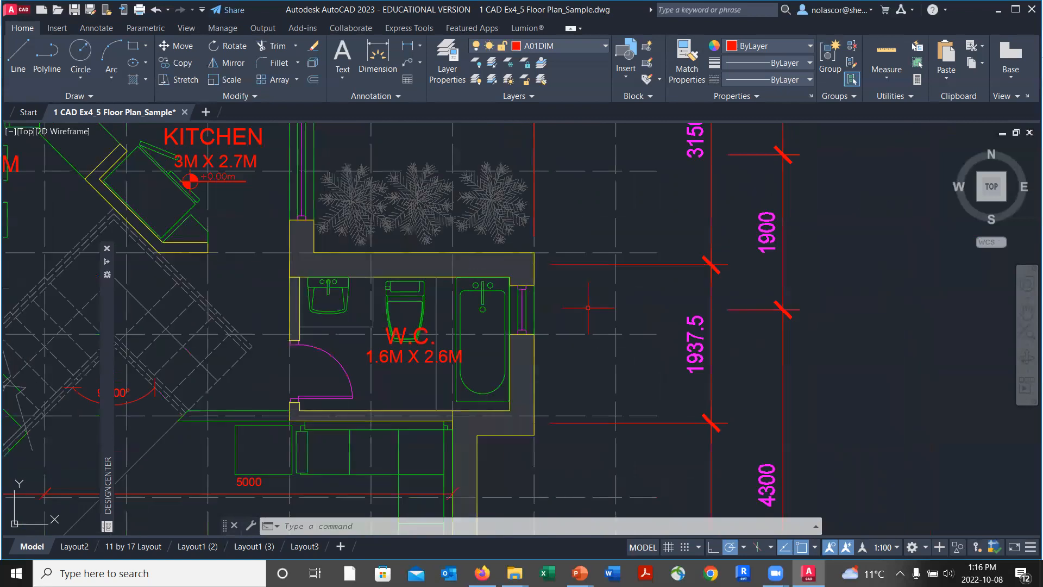
{"action": "scroll", "coordinate": [597, 361], "scroll_direction": "up", "scroll_amount": 4}
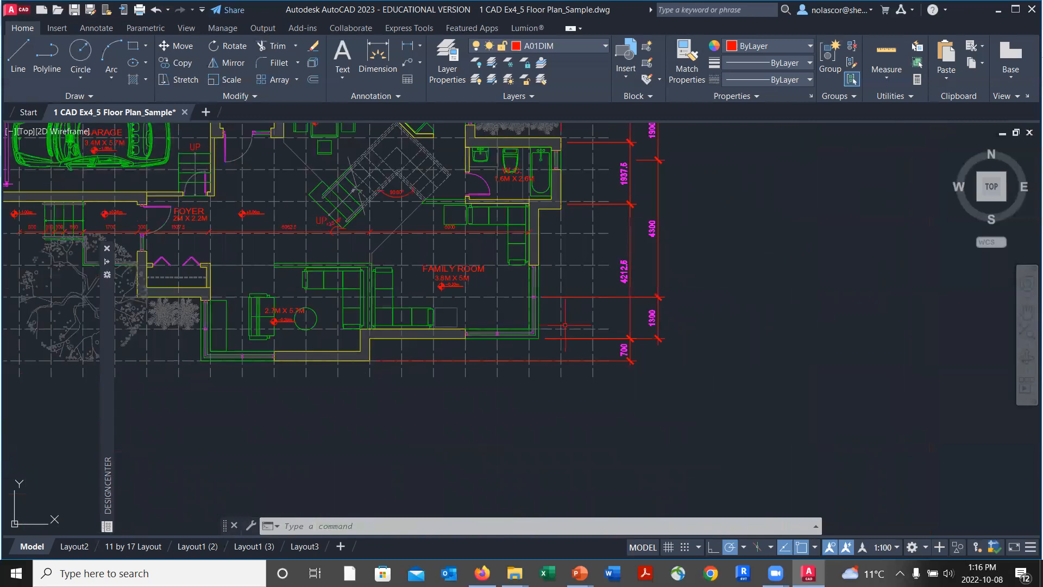
{"action": "left_click", "coordinate": [534, 272]}
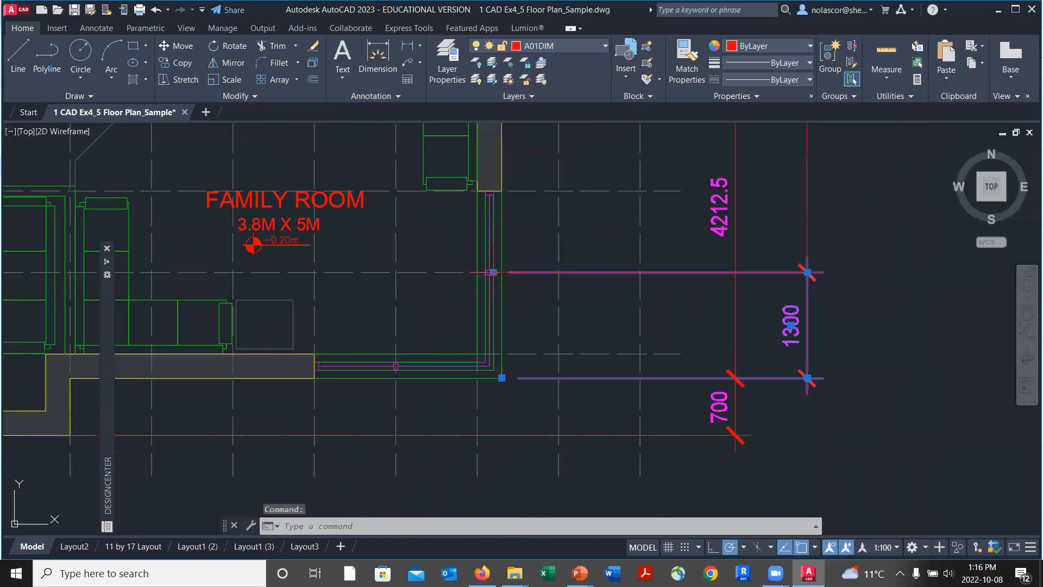
{"action": "left_click", "coordinate": [493, 271]}
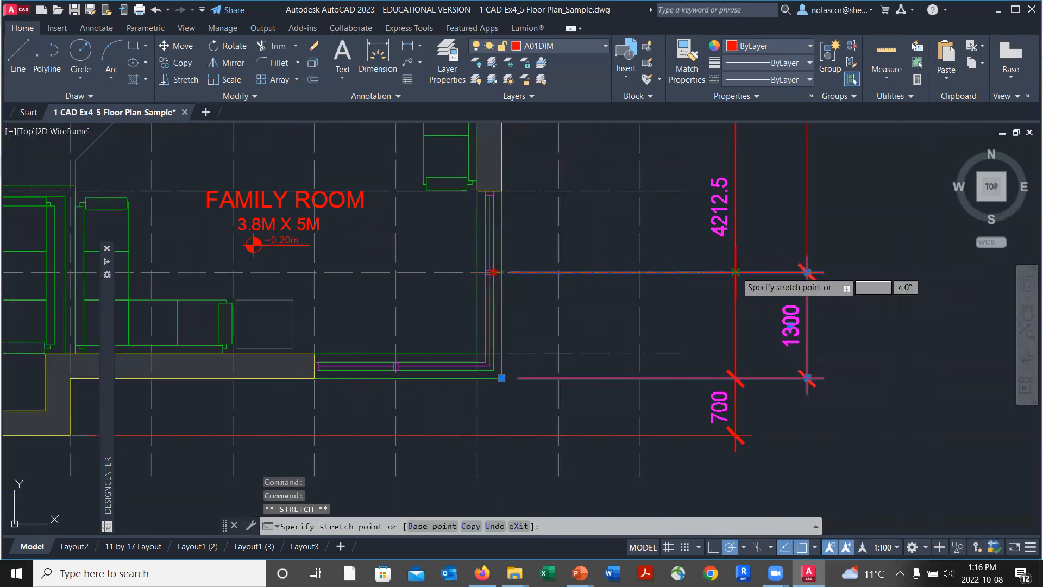
{"action": "left_click", "coordinate": [735, 271]}
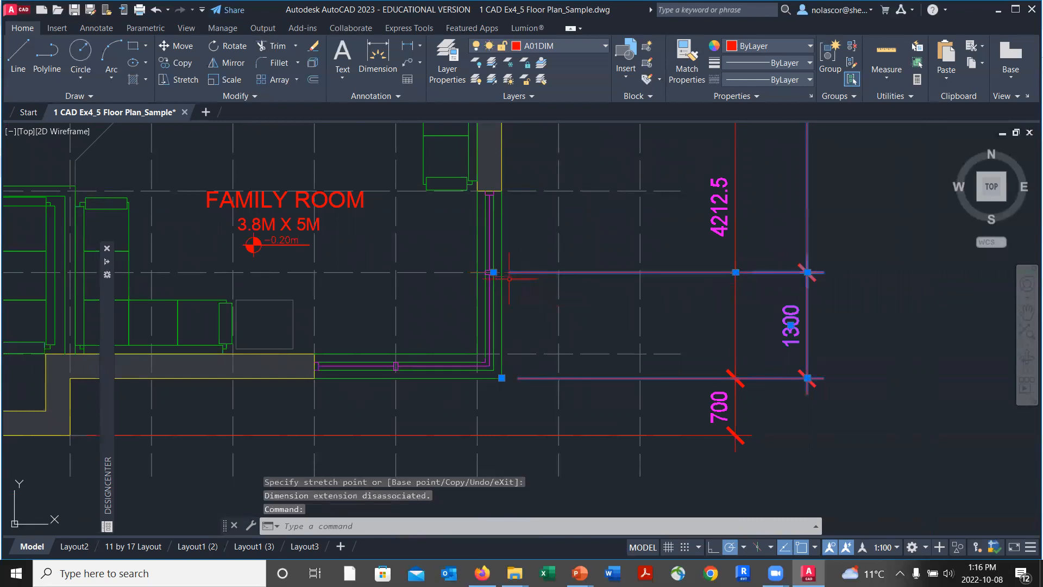
{"action": "left_click", "coordinate": [493, 272]}
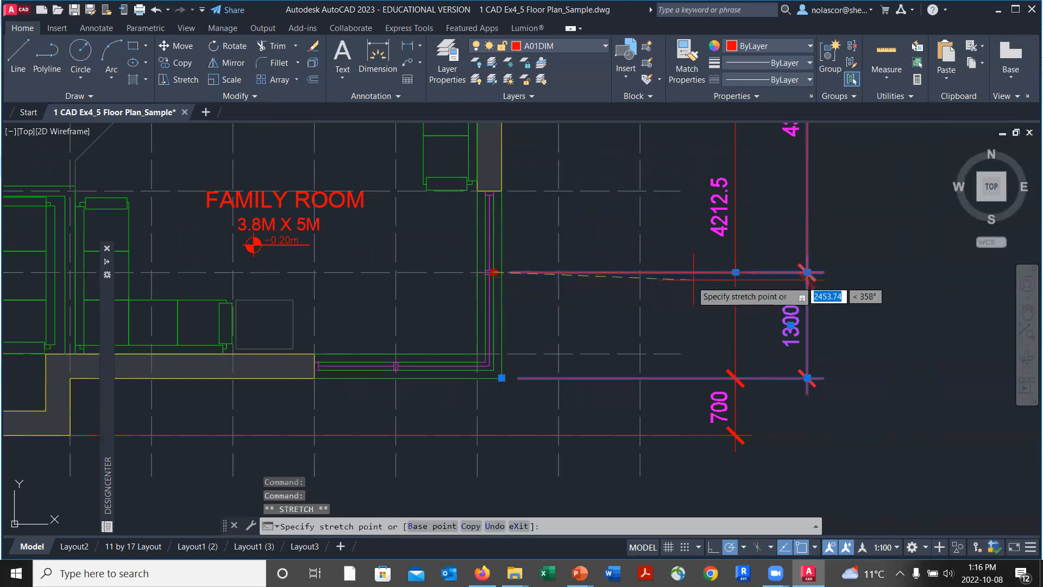
{"action": "key", "text": "Escape"}
{"action": "key", "text": "Escape"}
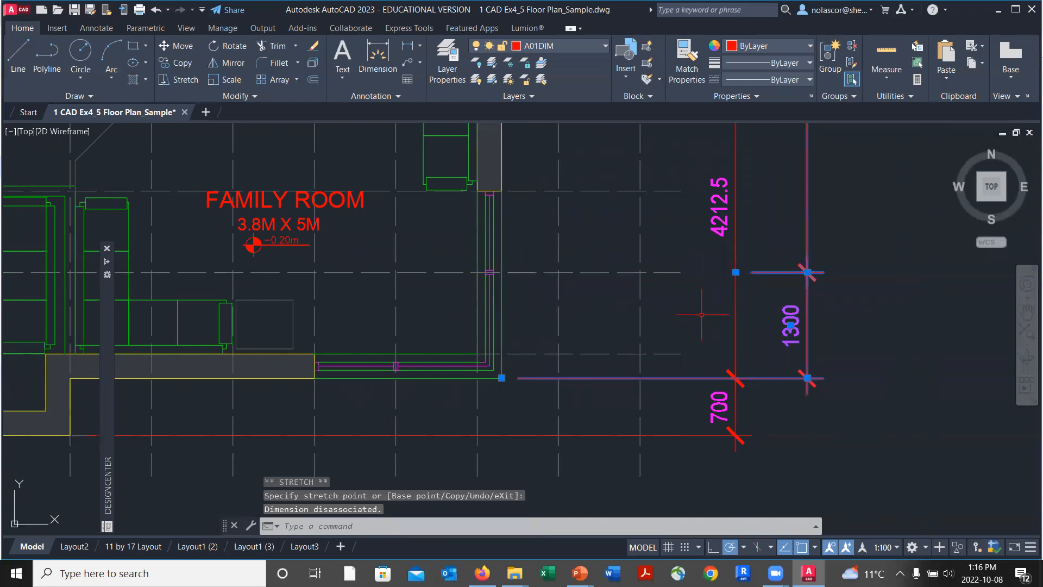
Add an overall vertical linear dimension from the kitchen's outer northeast corner to the southernmost wall's outer southeast corner, placed outside both east-side chains.
{"action": "scroll", "coordinate": [629, 326], "scroll_direction": "down", "scroll_amount": 2}
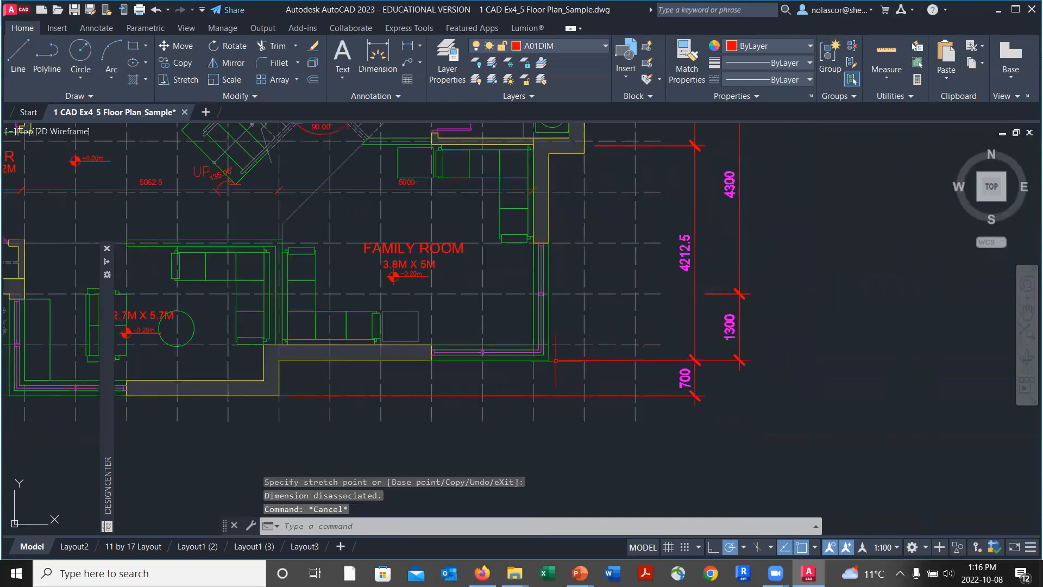
{"action": "scroll", "coordinate": [572, 377], "scroll_direction": "down", "scroll_amount": 3}
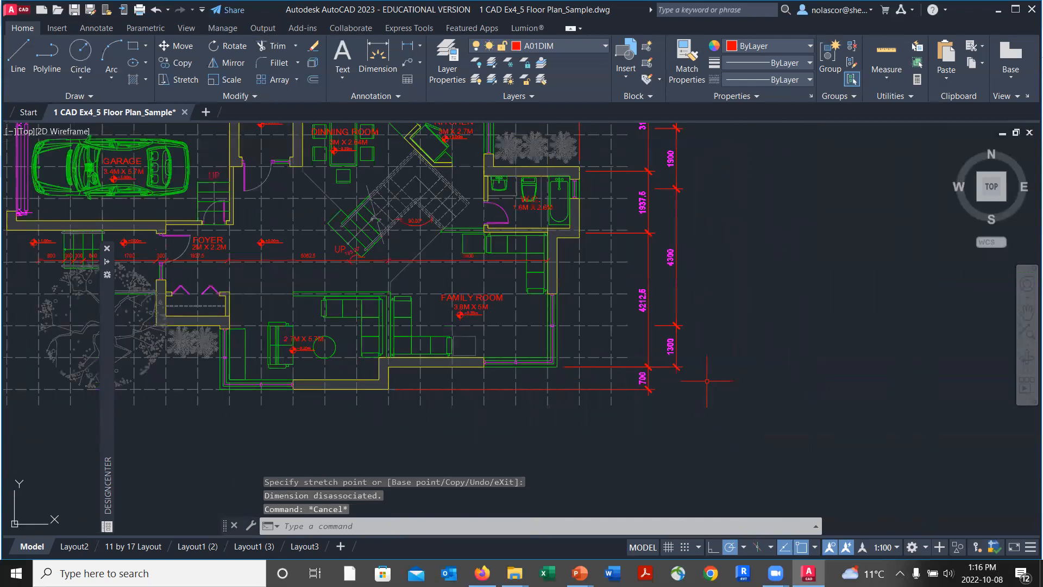
{"action": "scroll", "coordinate": [706, 381], "scroll_direction": "down", "scroll_amount": 2}
{"action": "middle_click_drag", "start_coordinate": [734, 351], "coordinate": [669, 307]}
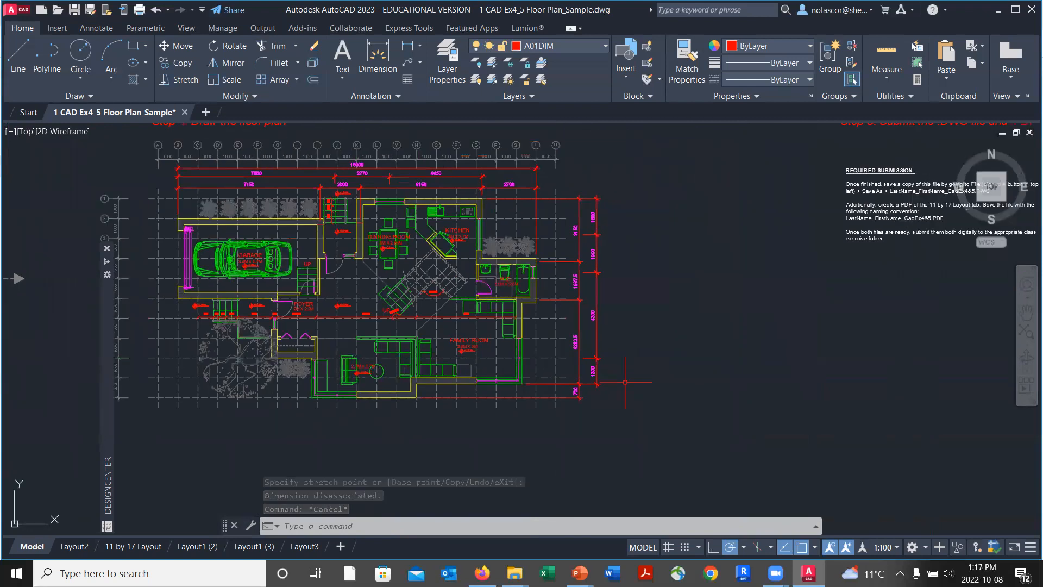
{"action": "type", "text": "DIM"}
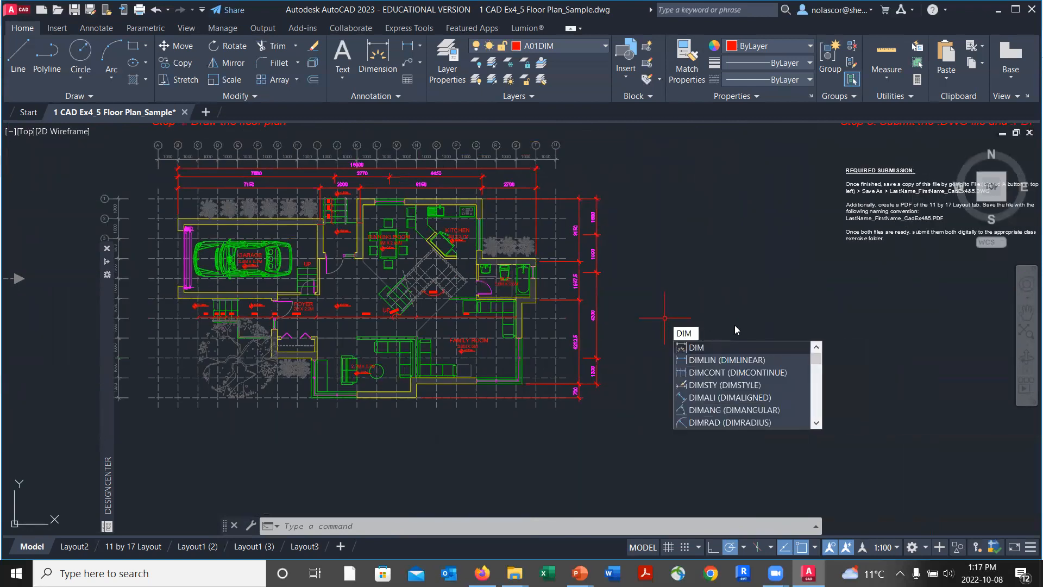
{"action": "left_click", "coordinate": [752, 359]}
{"action": "scroll", "coordinate": [487, 203], "scroll_direction": "up", "scroll_amount": 2}
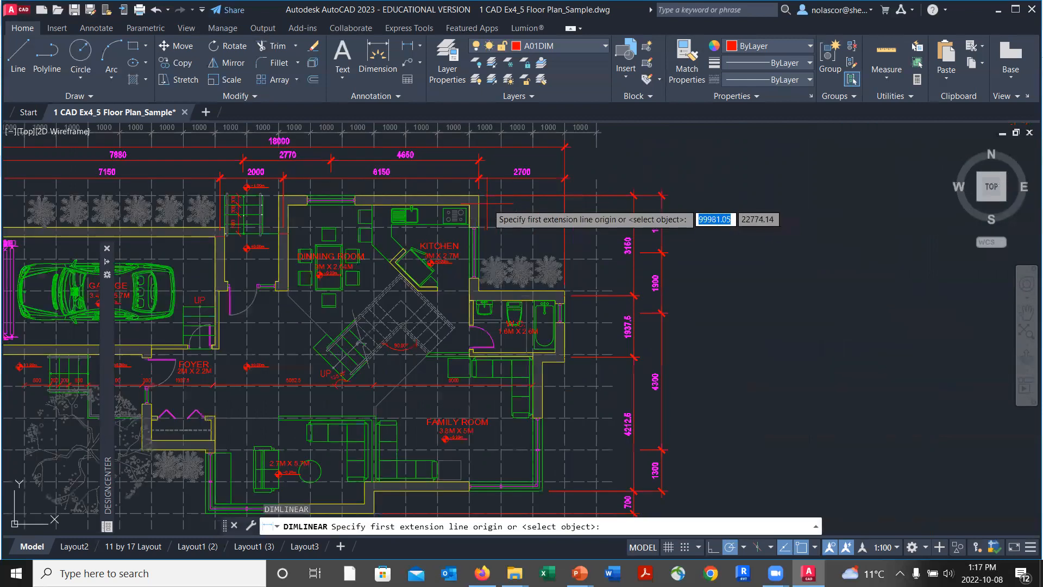
{"action": "scroll", "coordinate": [485, 198], "scroll_direction": "up", "scroll_amount": 5}
{"action": "left_click", "coordinate": [482, 197]}
{"action": "scroll", "coordinate": [543, 297], "scroll_direction": "down", "scroll_amount": 10}
{"action": "scroll", "coordinate": [567, 308], "scroll_direction": "up", "scroll_amount": 8}
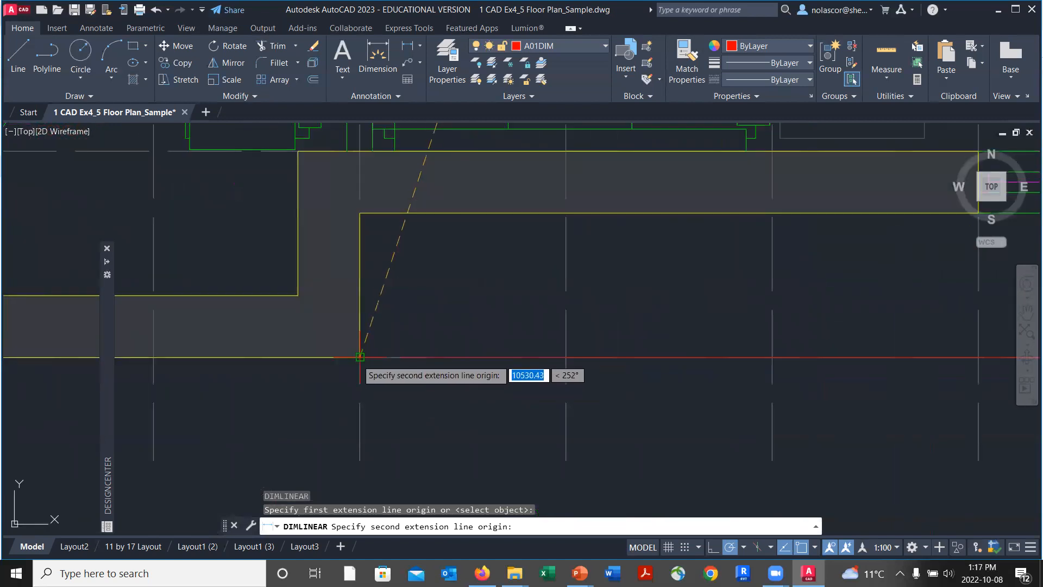
{"action": "left_click", "coordinate": [360, 357]}
{"action": "scroll", "coordinate": [565, 383], "scroll_direction": "down", "scroll_amount": 5}
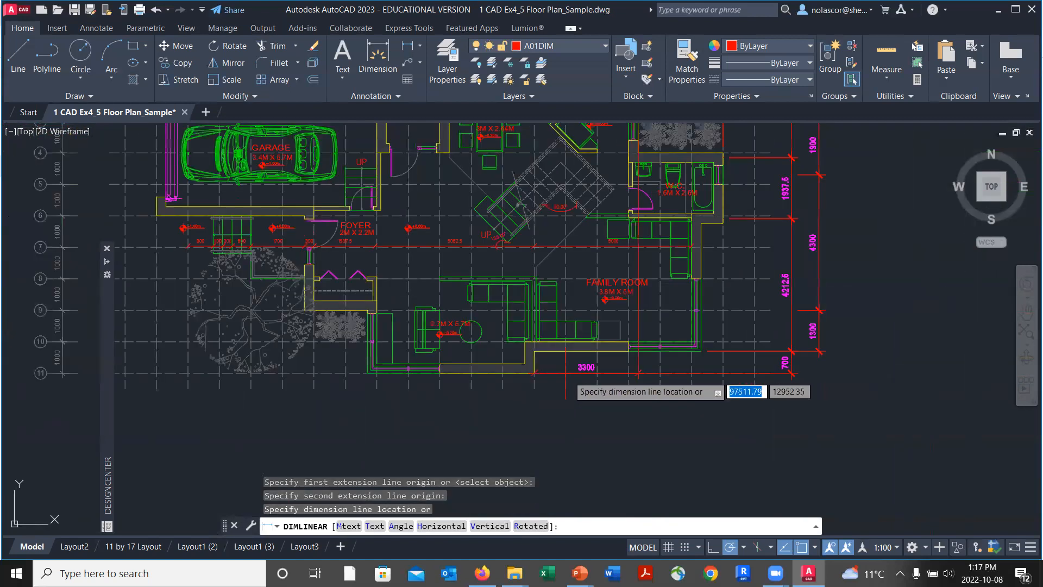
{"action": "middle_click_drag", "start_coordinate": [845, 354], "coordinate": [720, 416]}
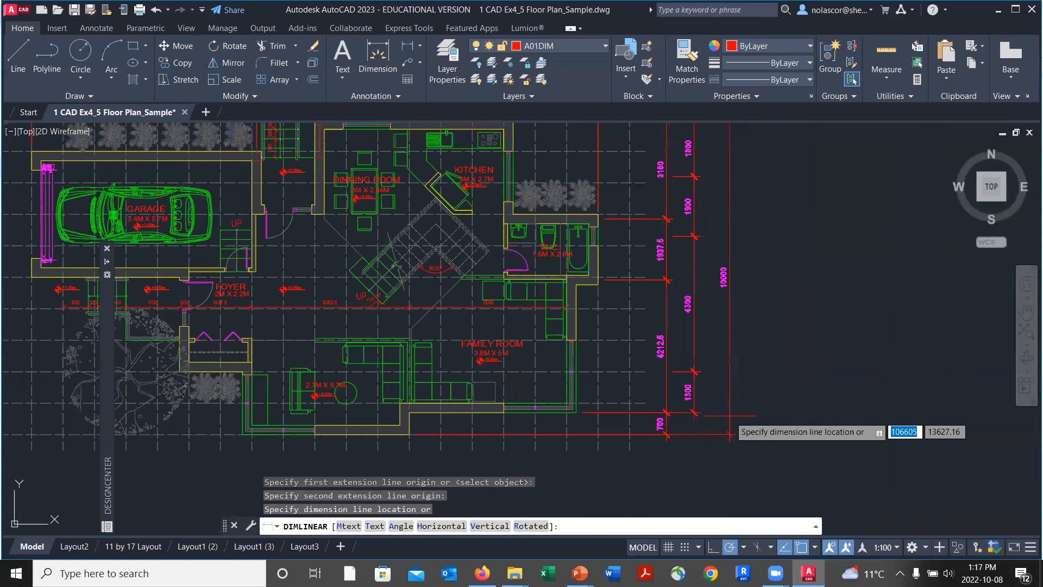
{"action": "scroll", "coordinate": [730, 434], "scroll_direction": "down", "scroll_amount": 3}
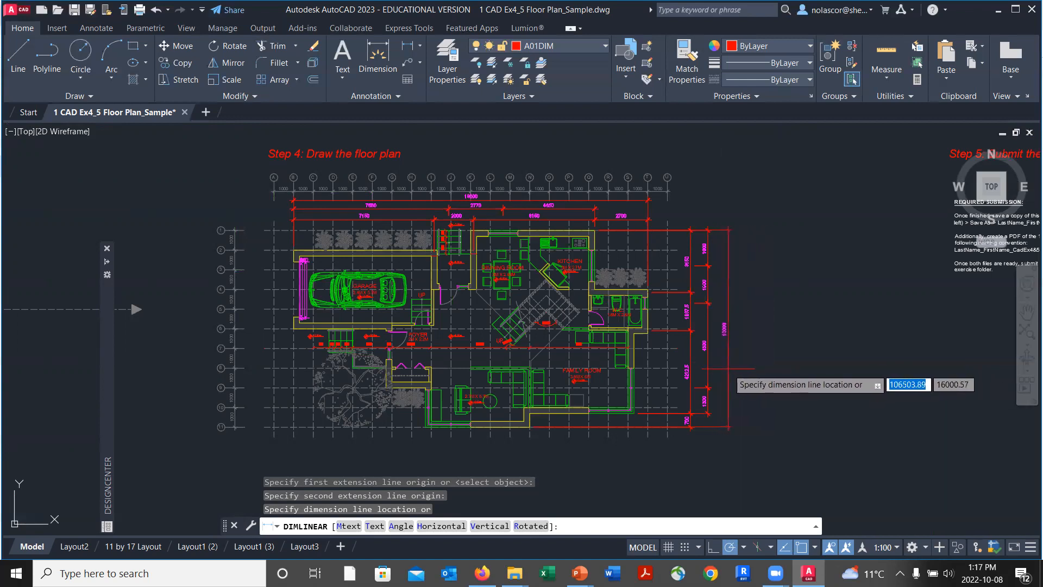
{"action": "left_click", "coordinate": [728, 369]}
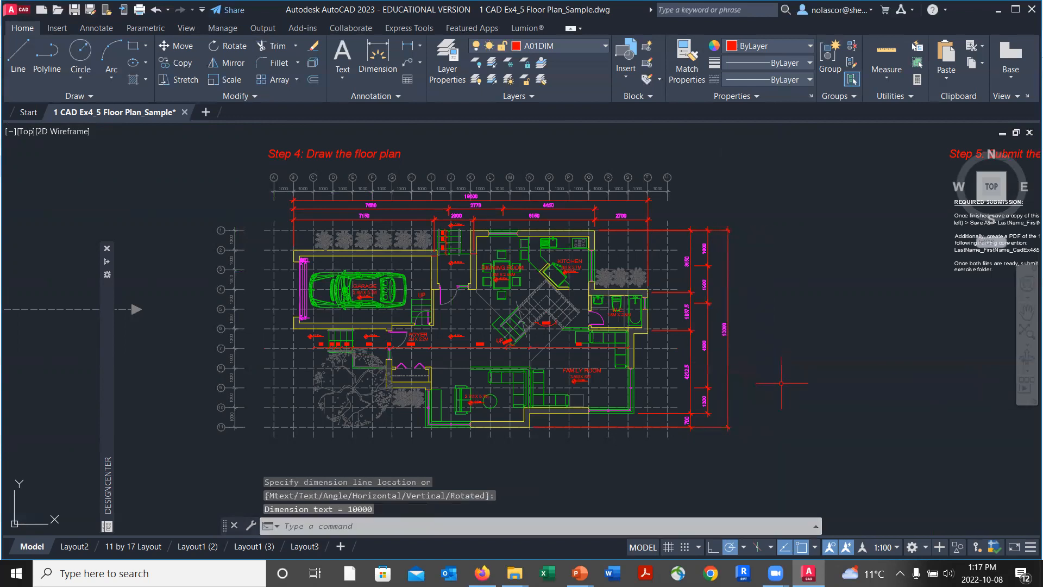